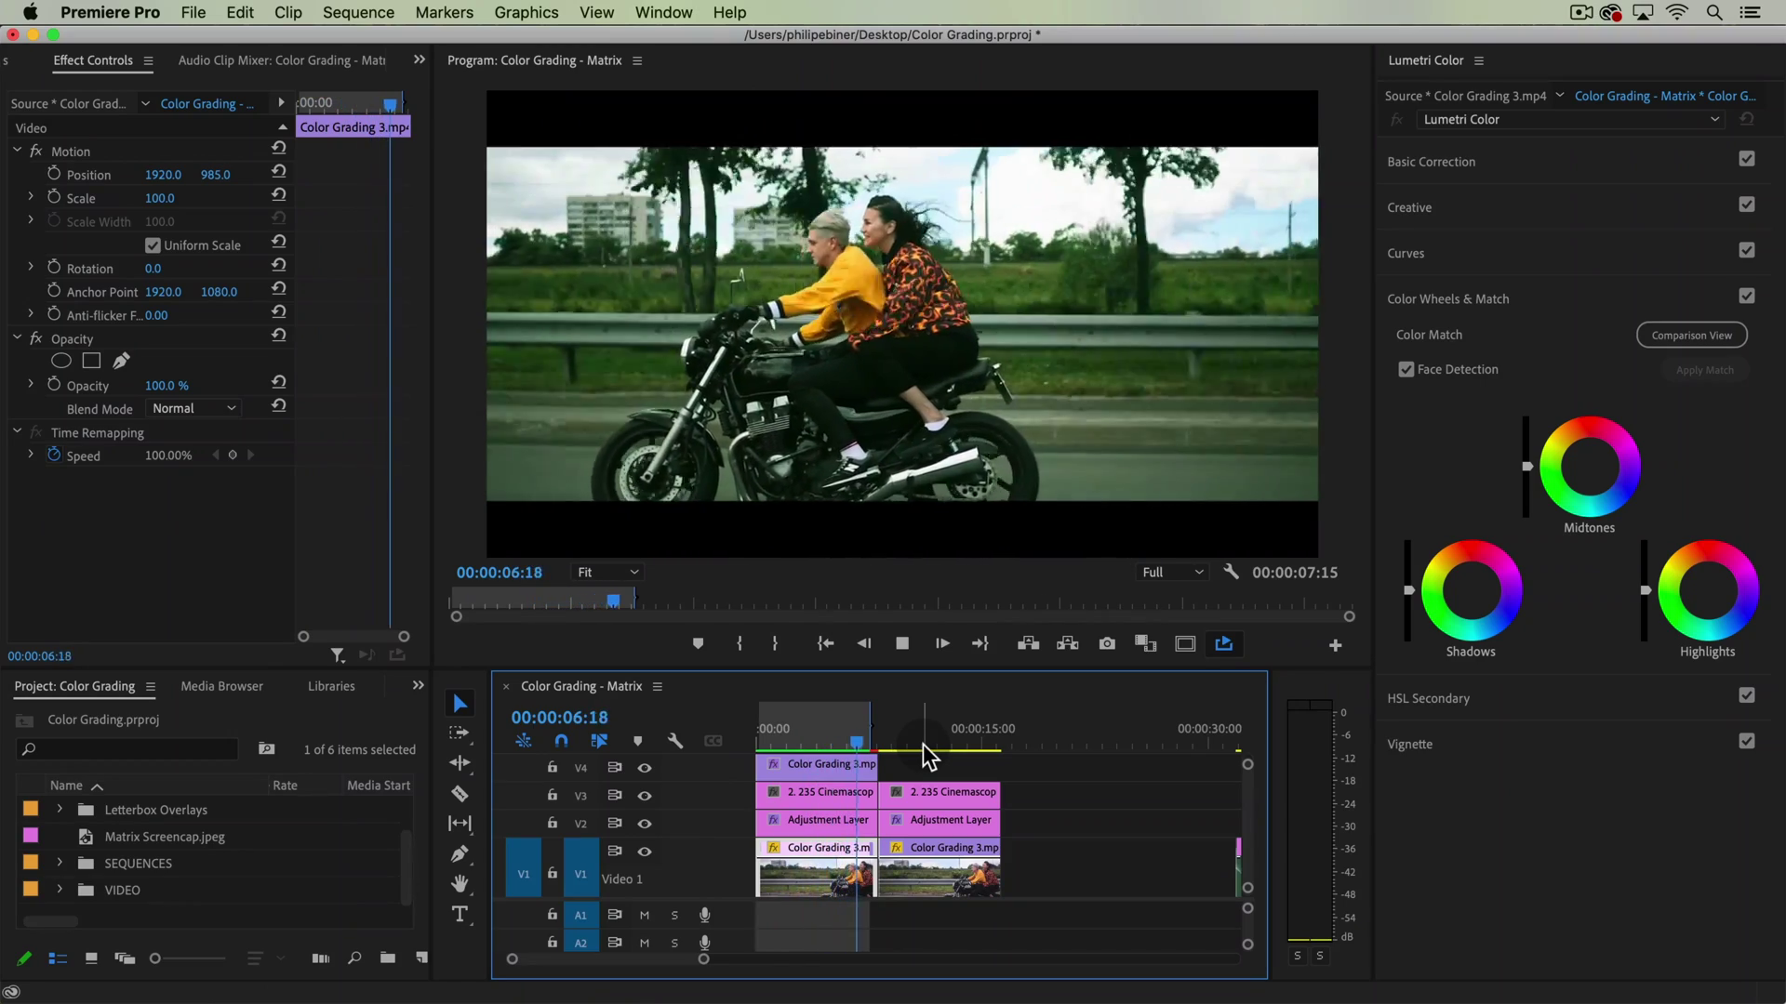
Option-drag a copy of the motorcycle clip further right on V1 and reset its Position to 1920, 1080.
key(space)
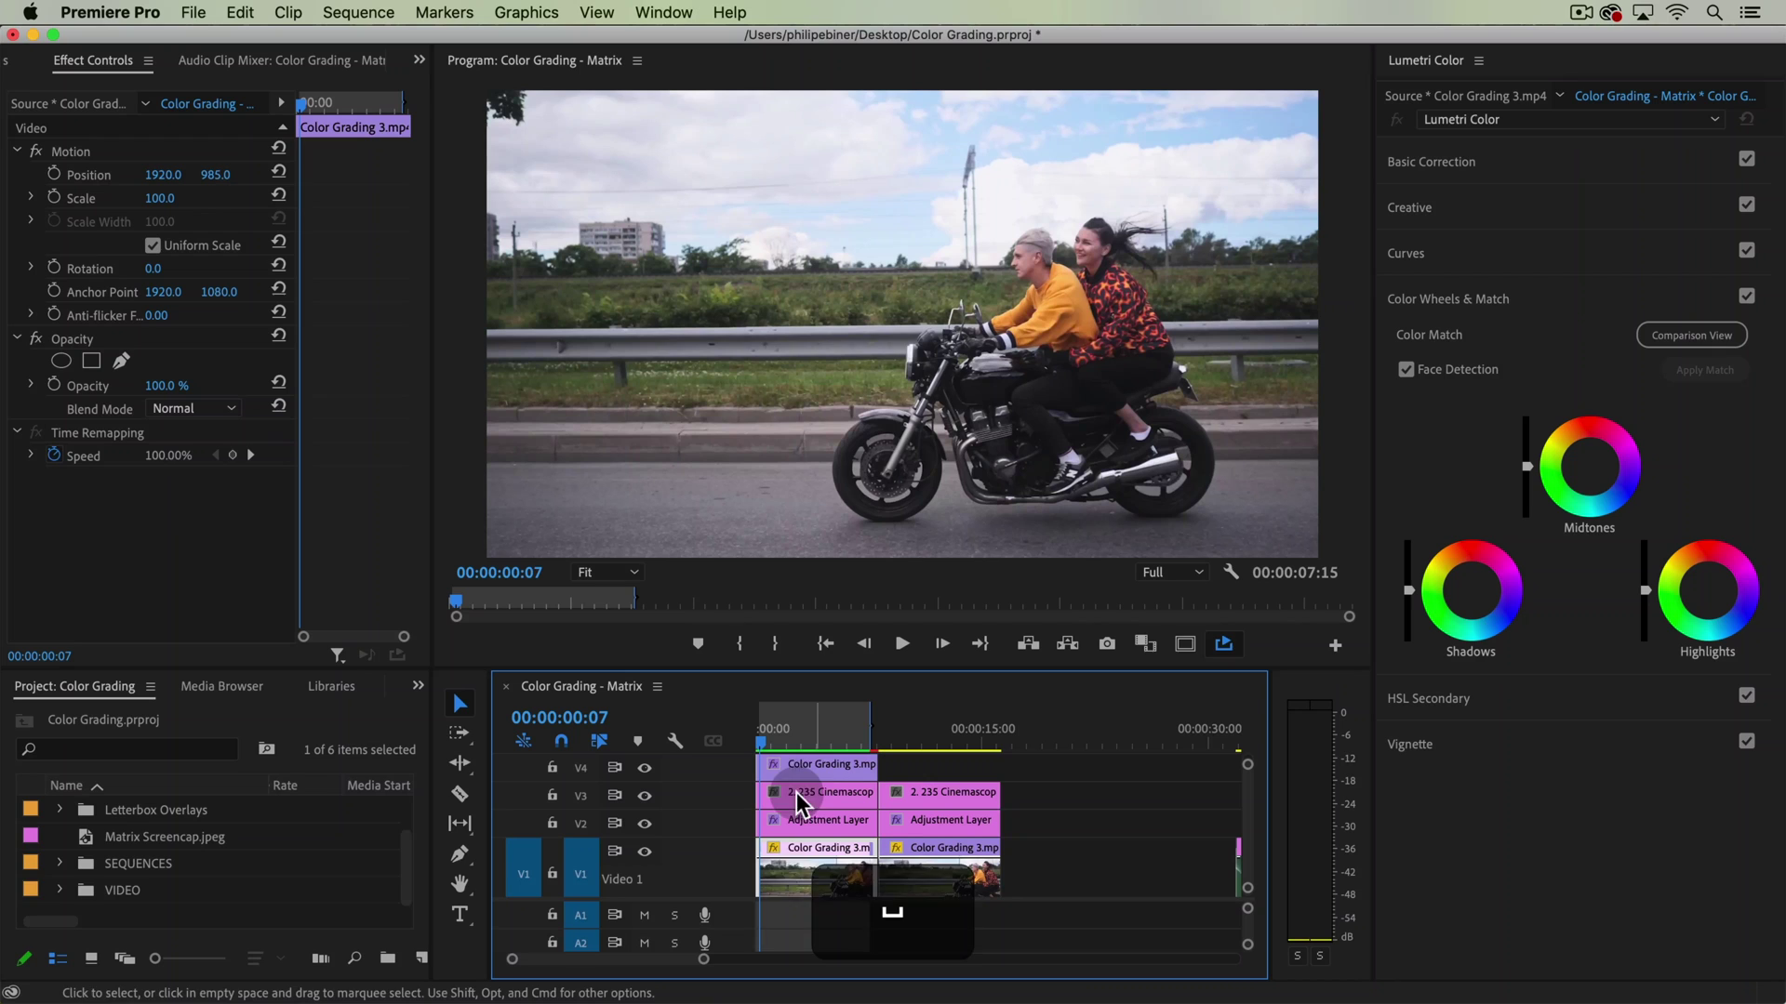
key(minus)
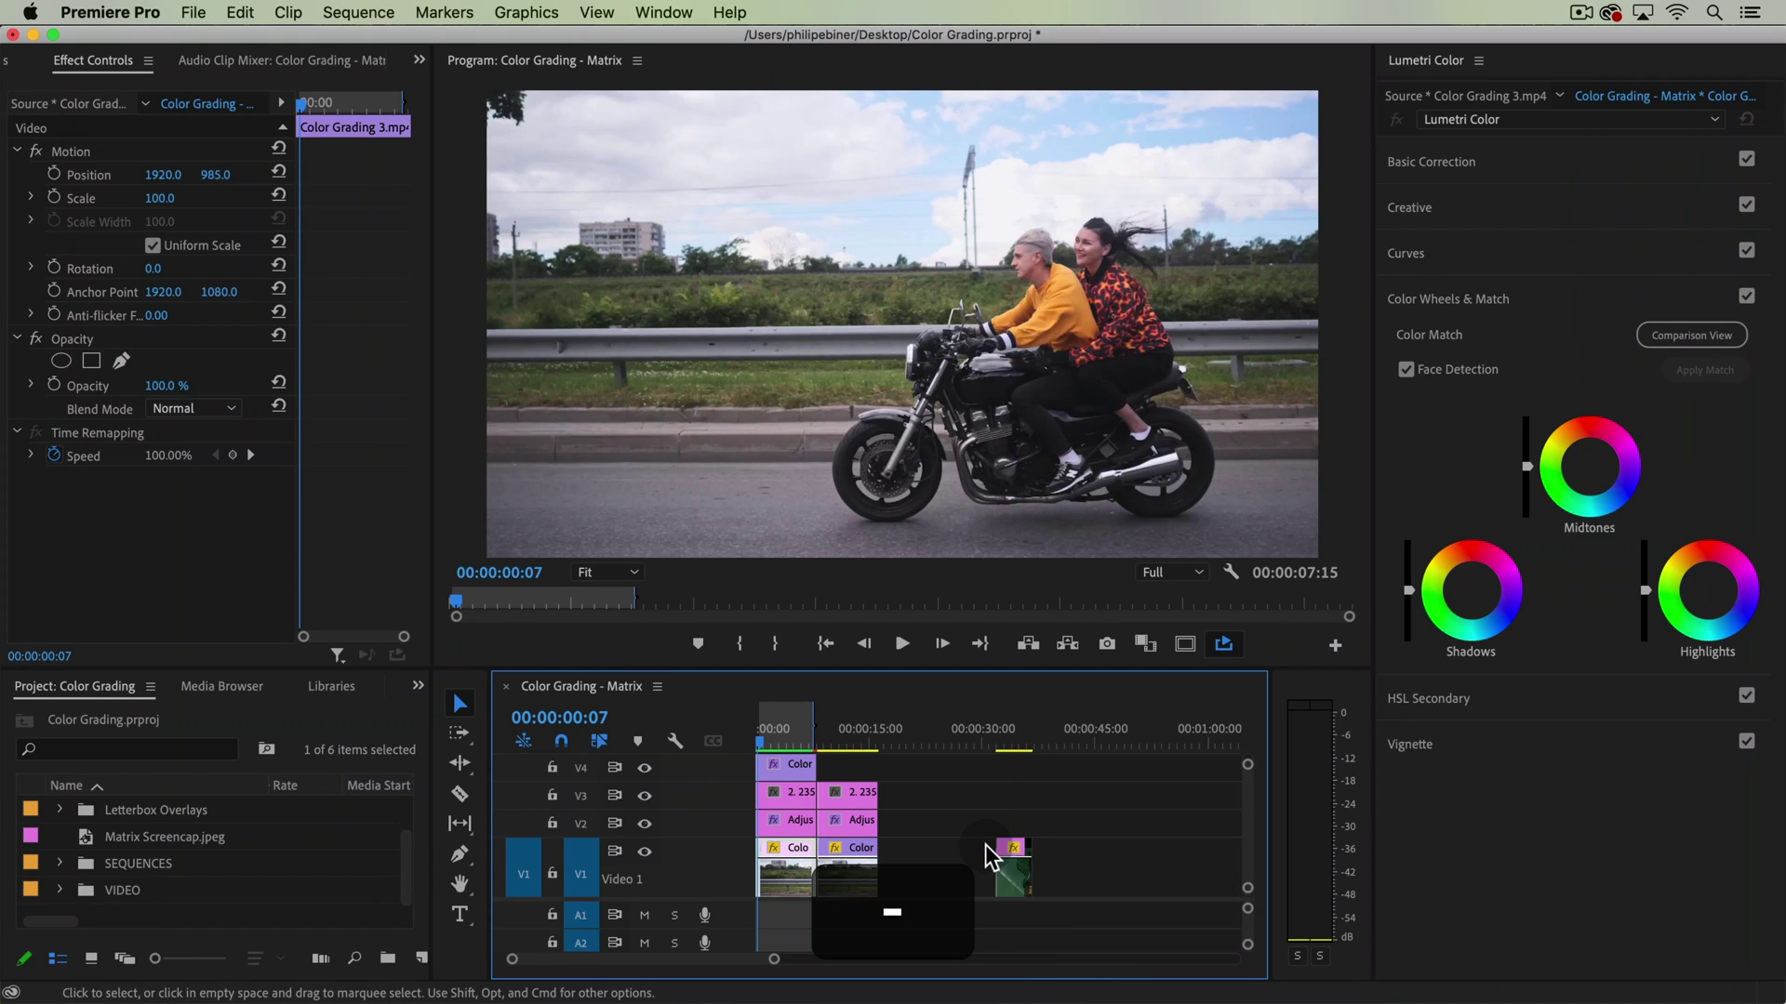
key(equal)
click(876, 735)
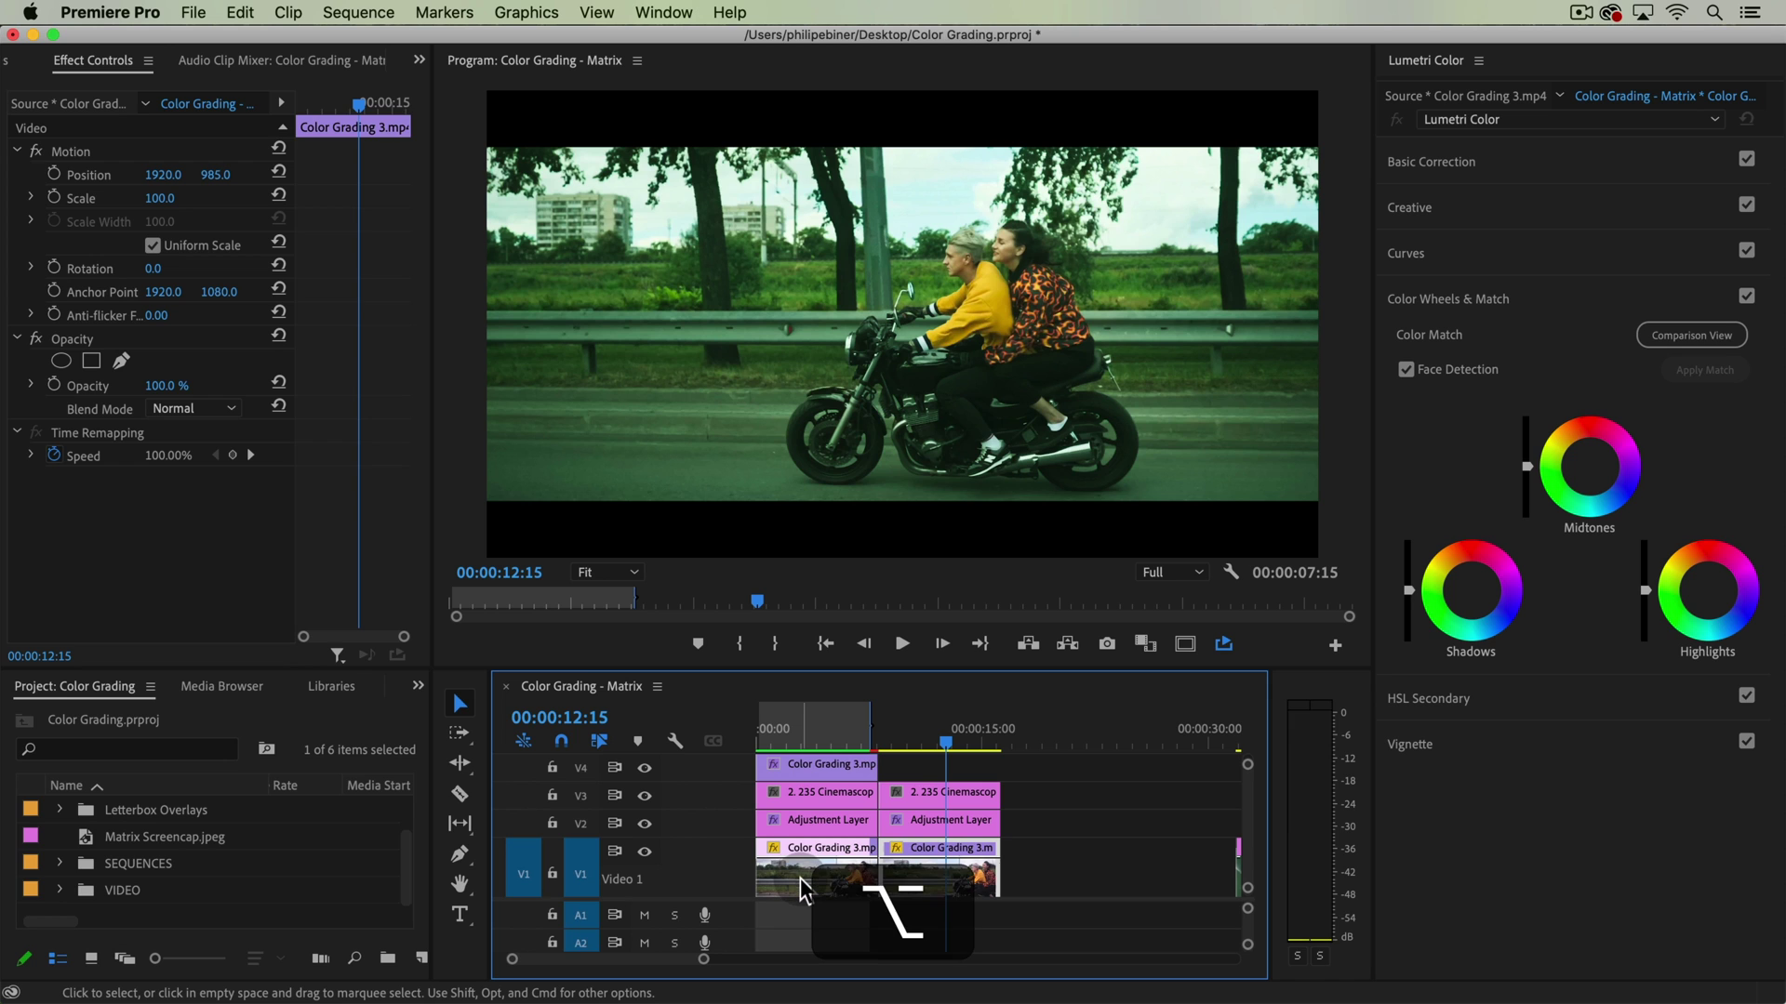
key(alt)
drag(800, 878, 1073, 878)
click(1070, 730)
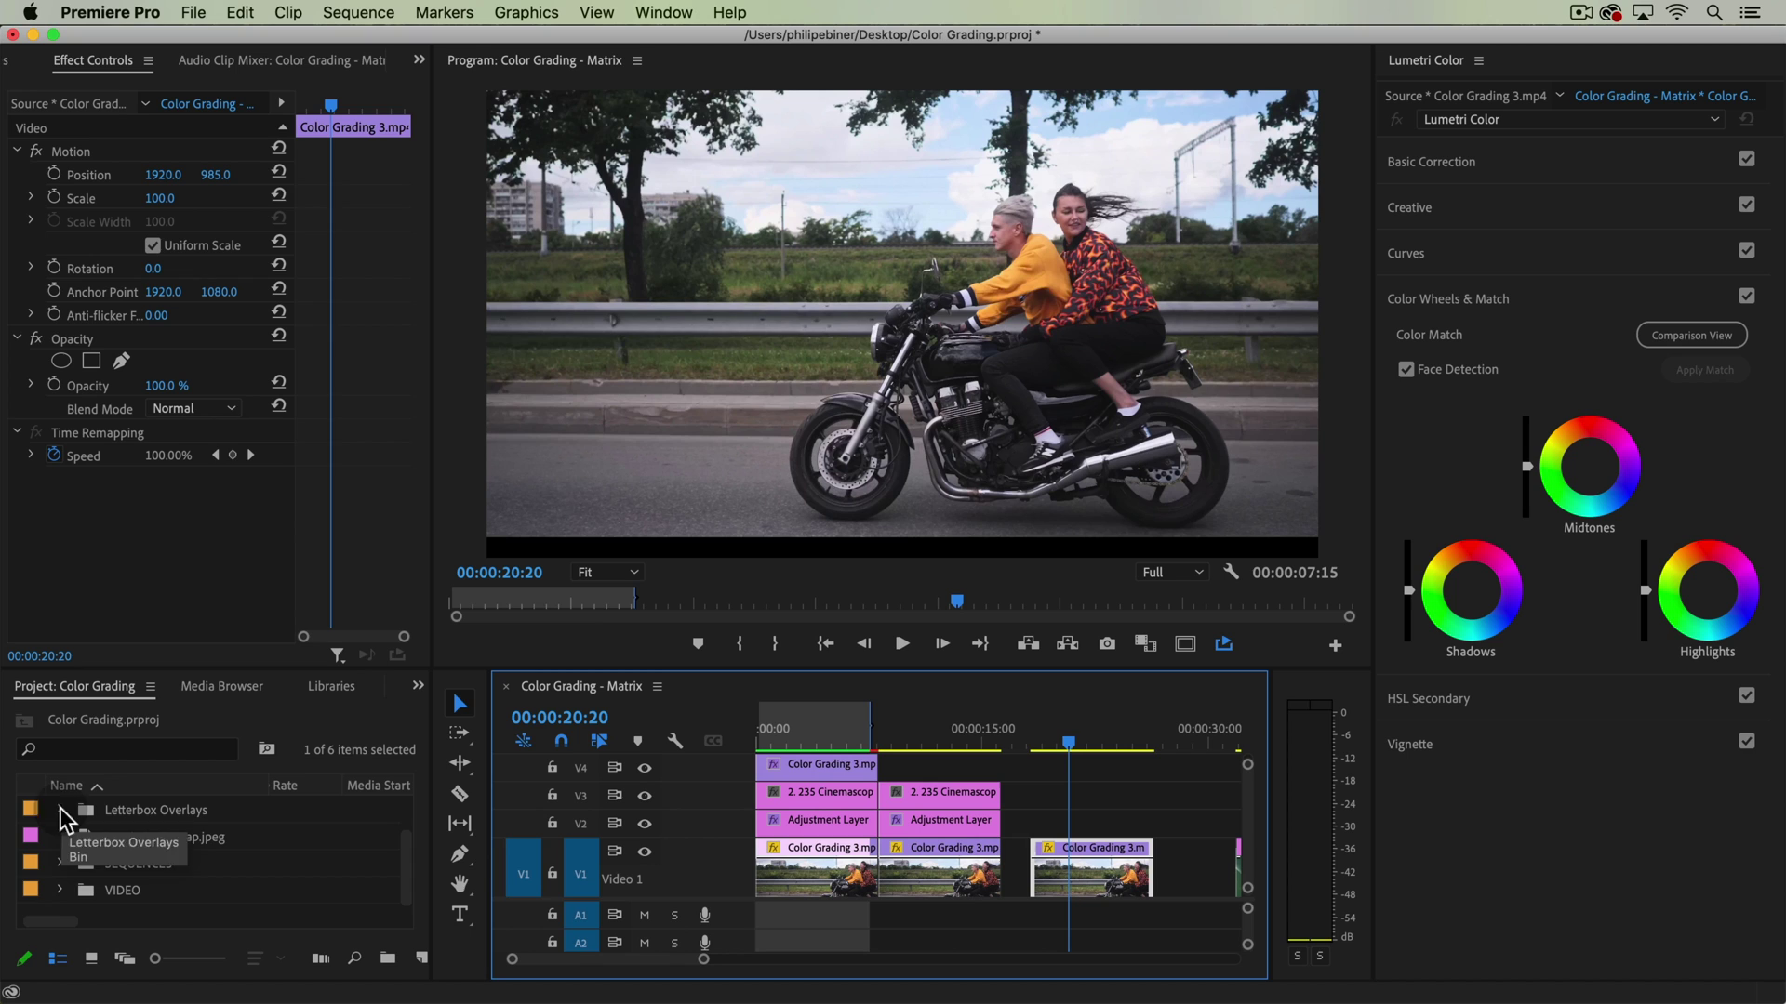
click(279, 174)
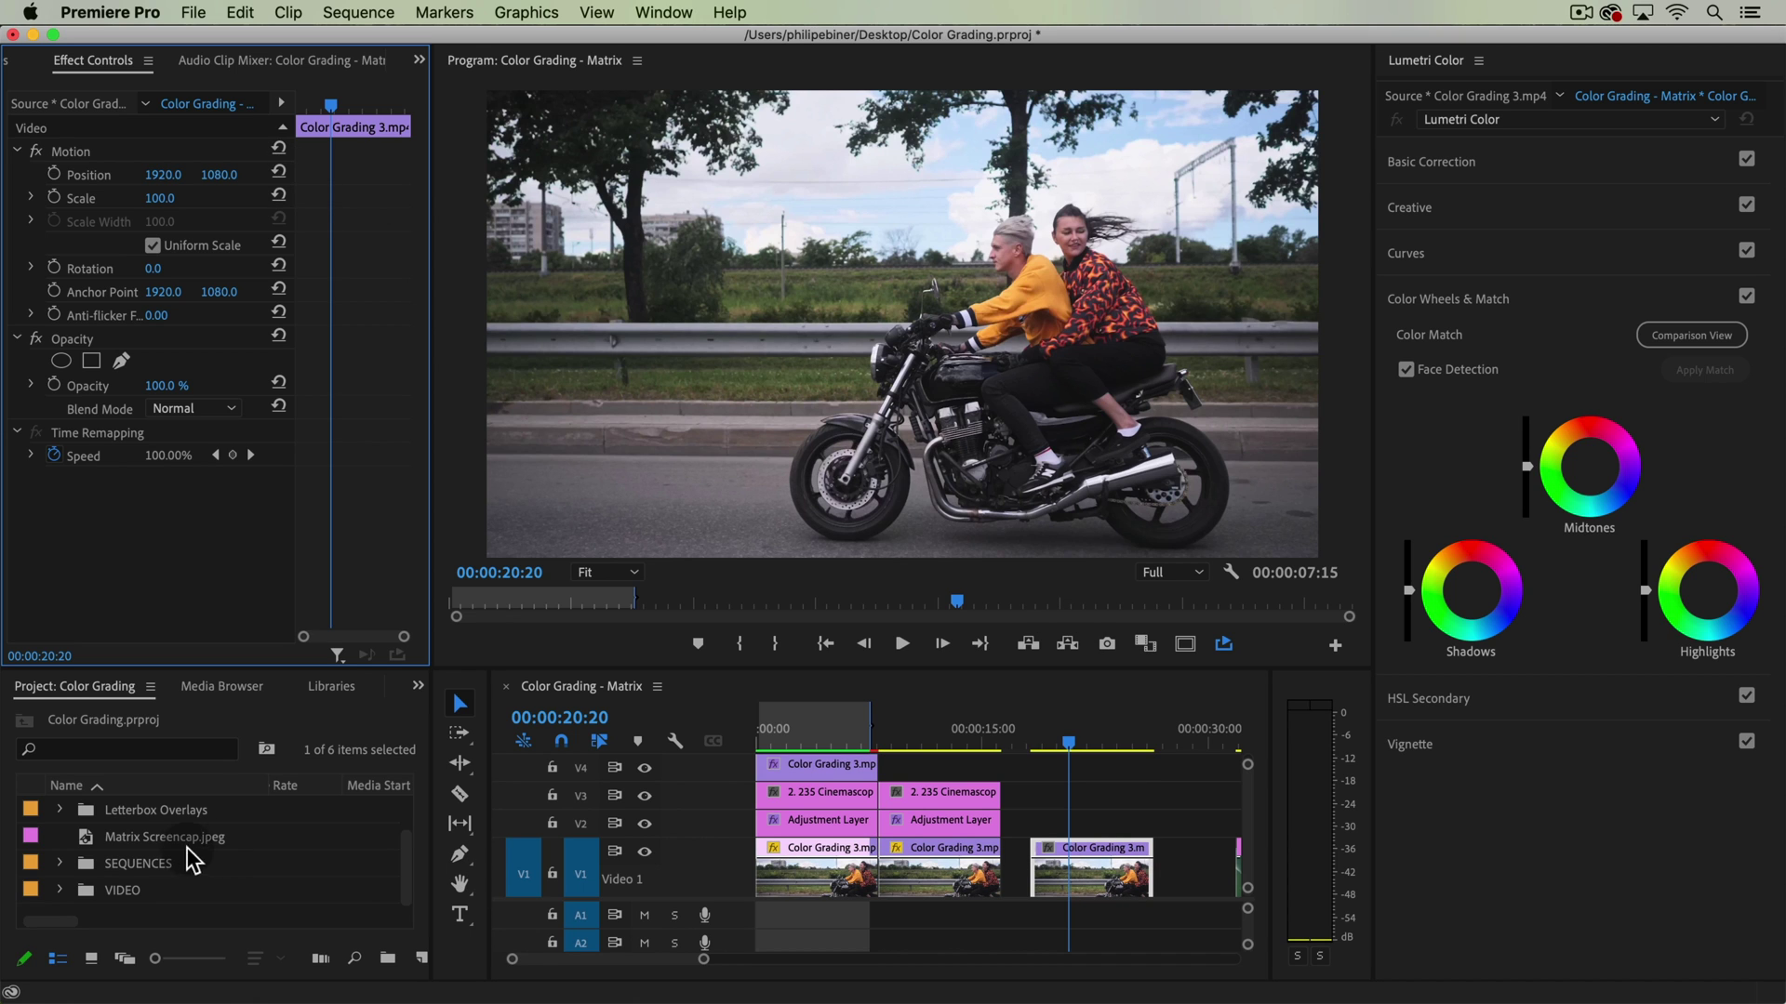
Drop an Adjustment Layer onto V2 above the copied clip, then move the playhead to the Matrix reference still.
scroll(177, 848, up, 2)
drag(171, 811, 1153, 820)
key(minus)
key(equal)
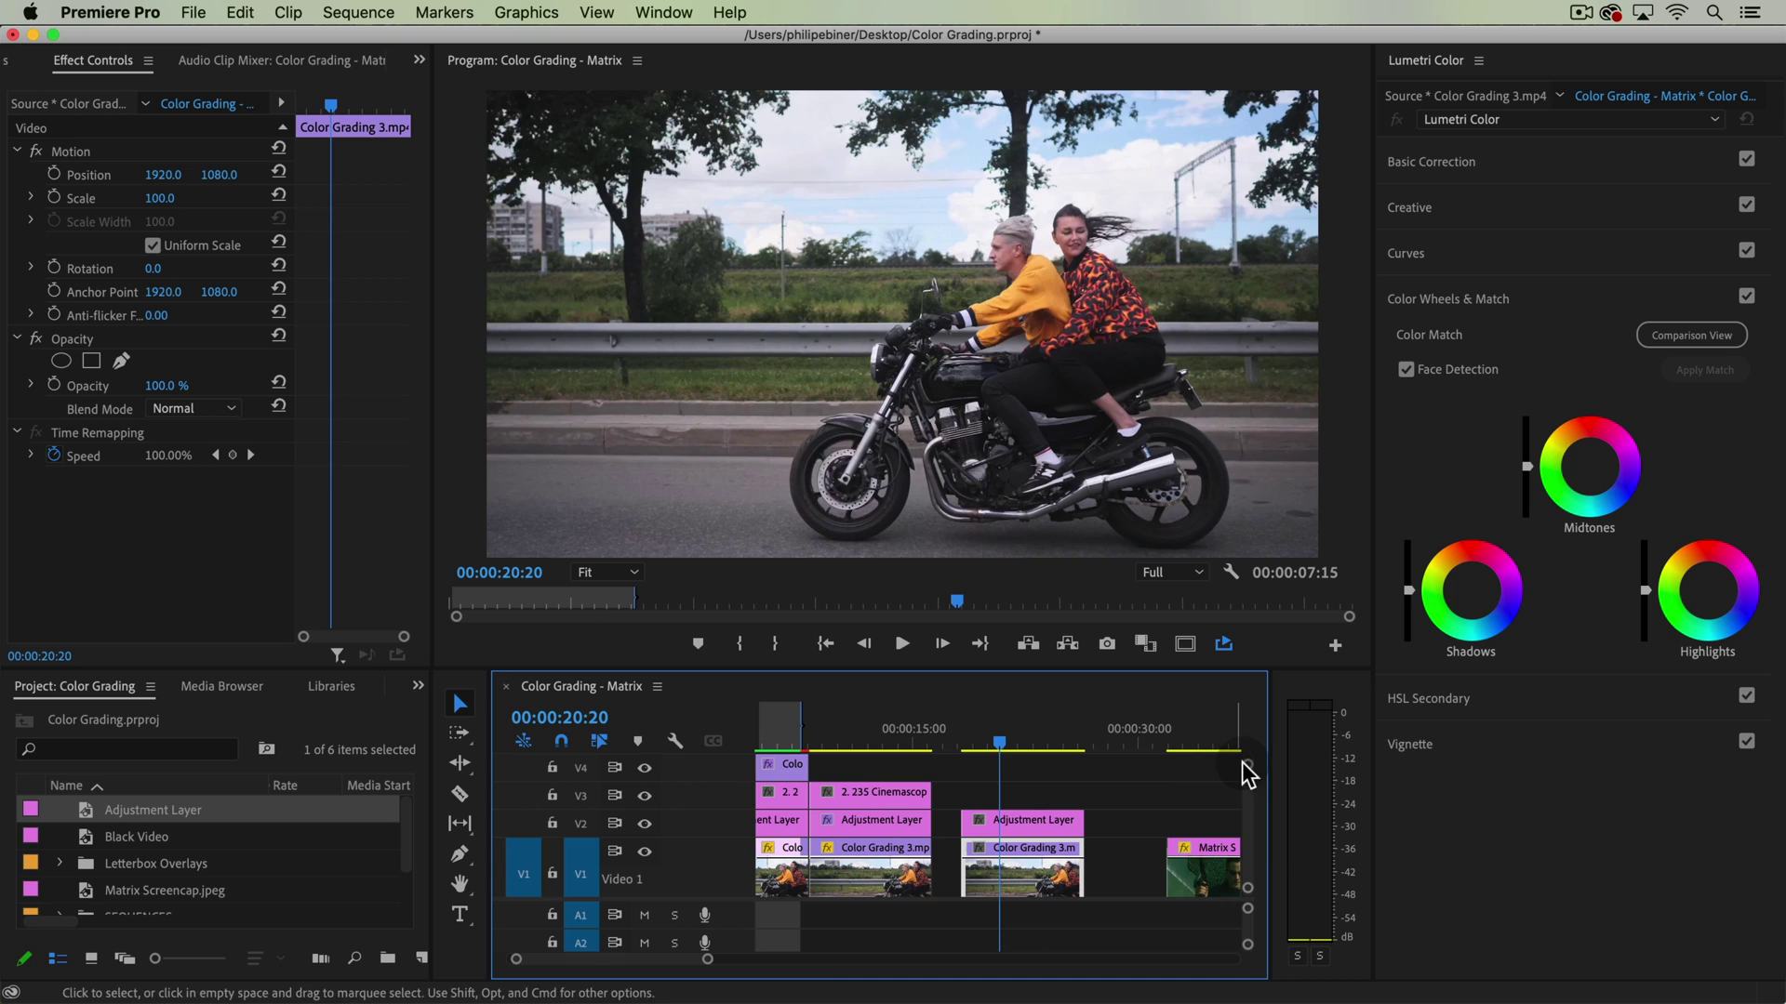
click(1198, 740)
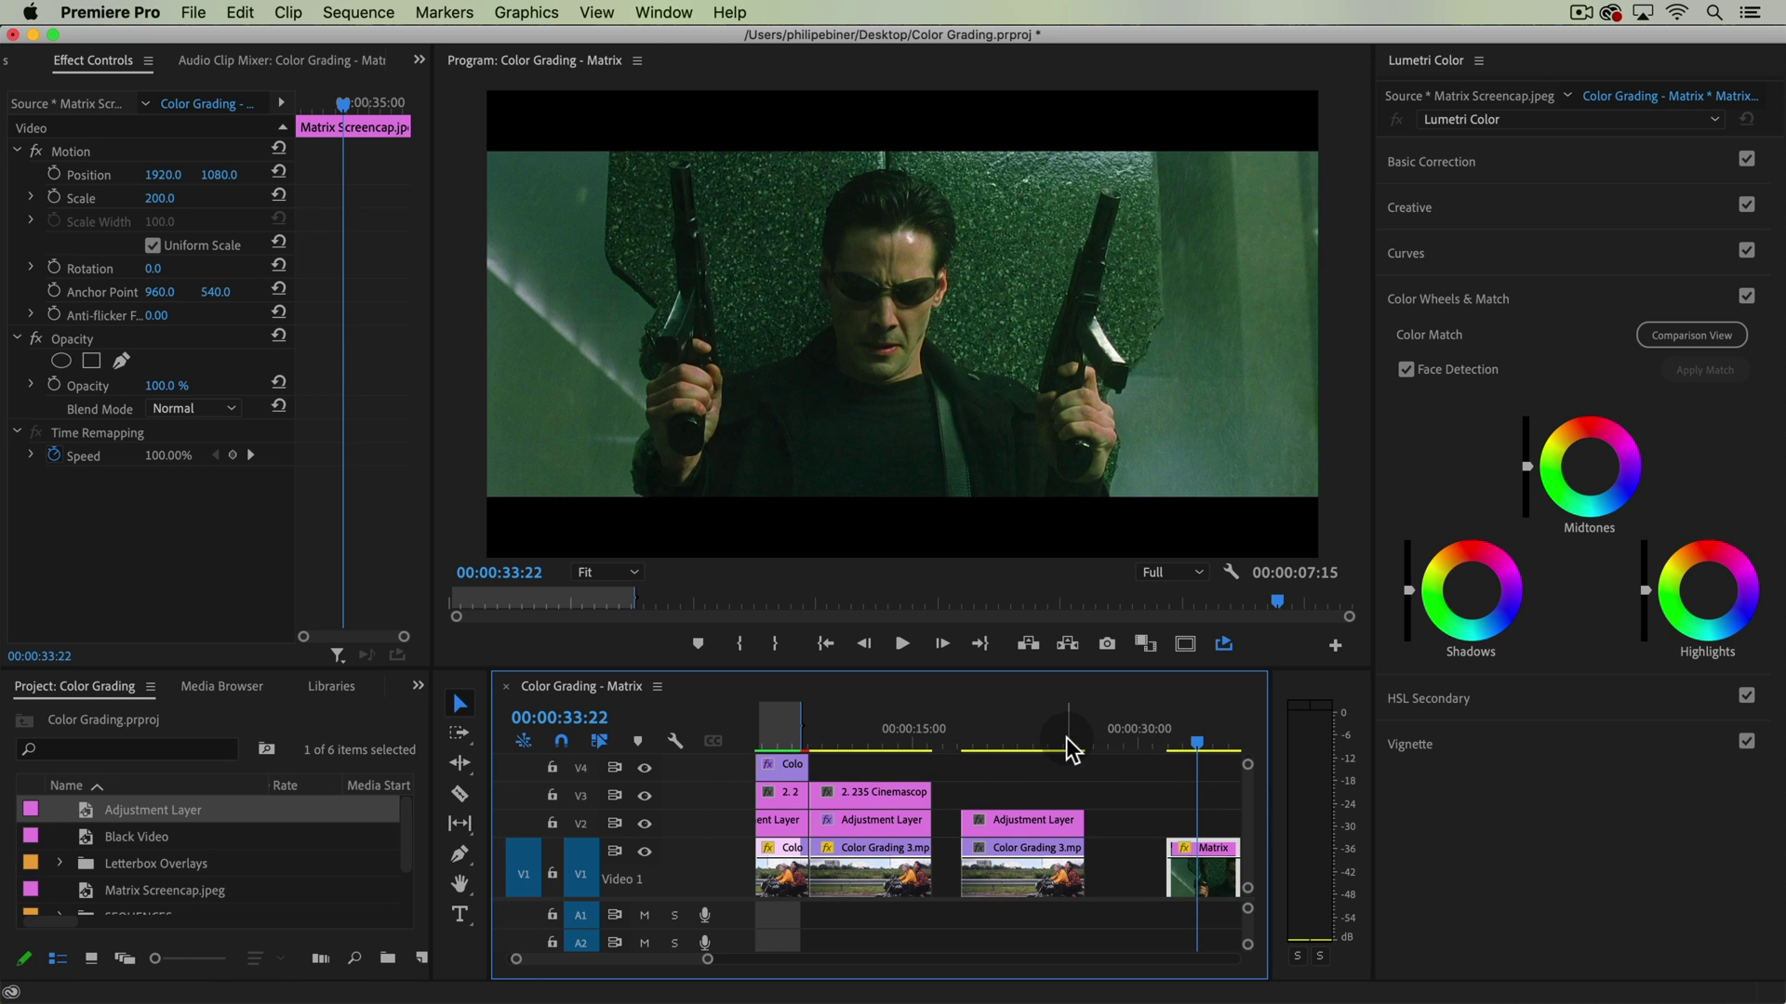
Turn on Lumetri Comparison View, enlarge the Program monitor, and scrub the reference to the Matrix still.
click(1017, 733)
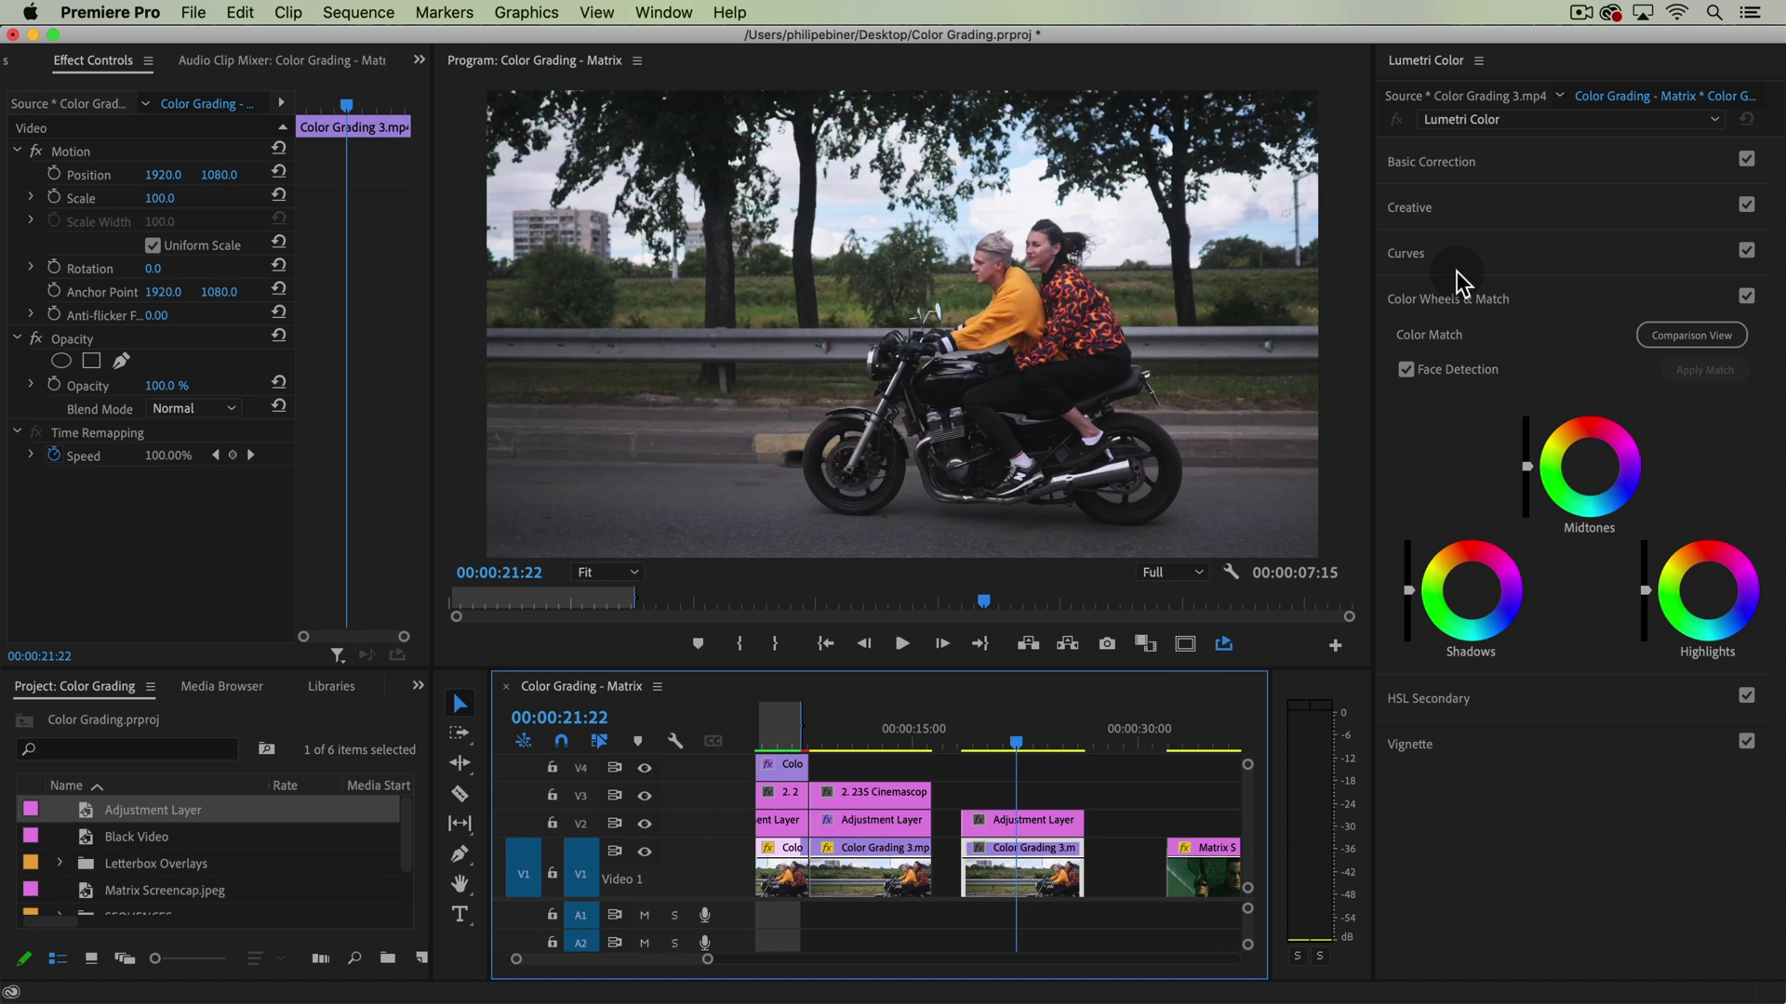
click(1690, 338)
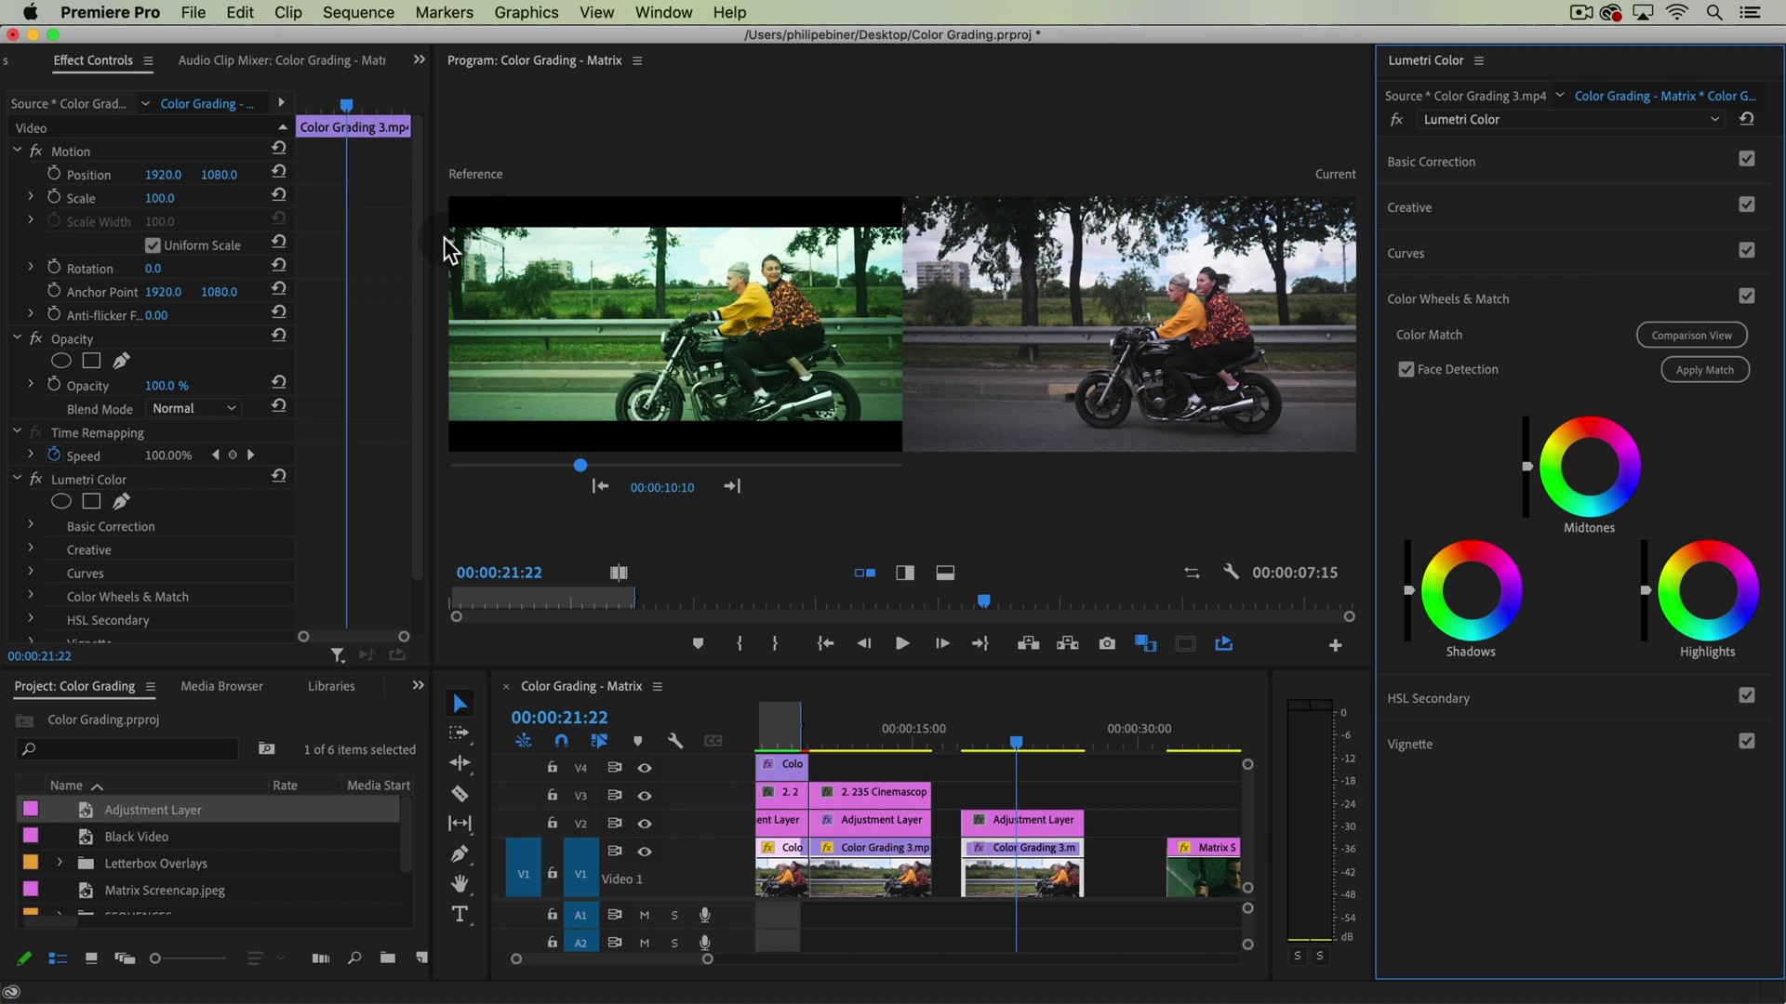
drag(434, 237, 108, 240)
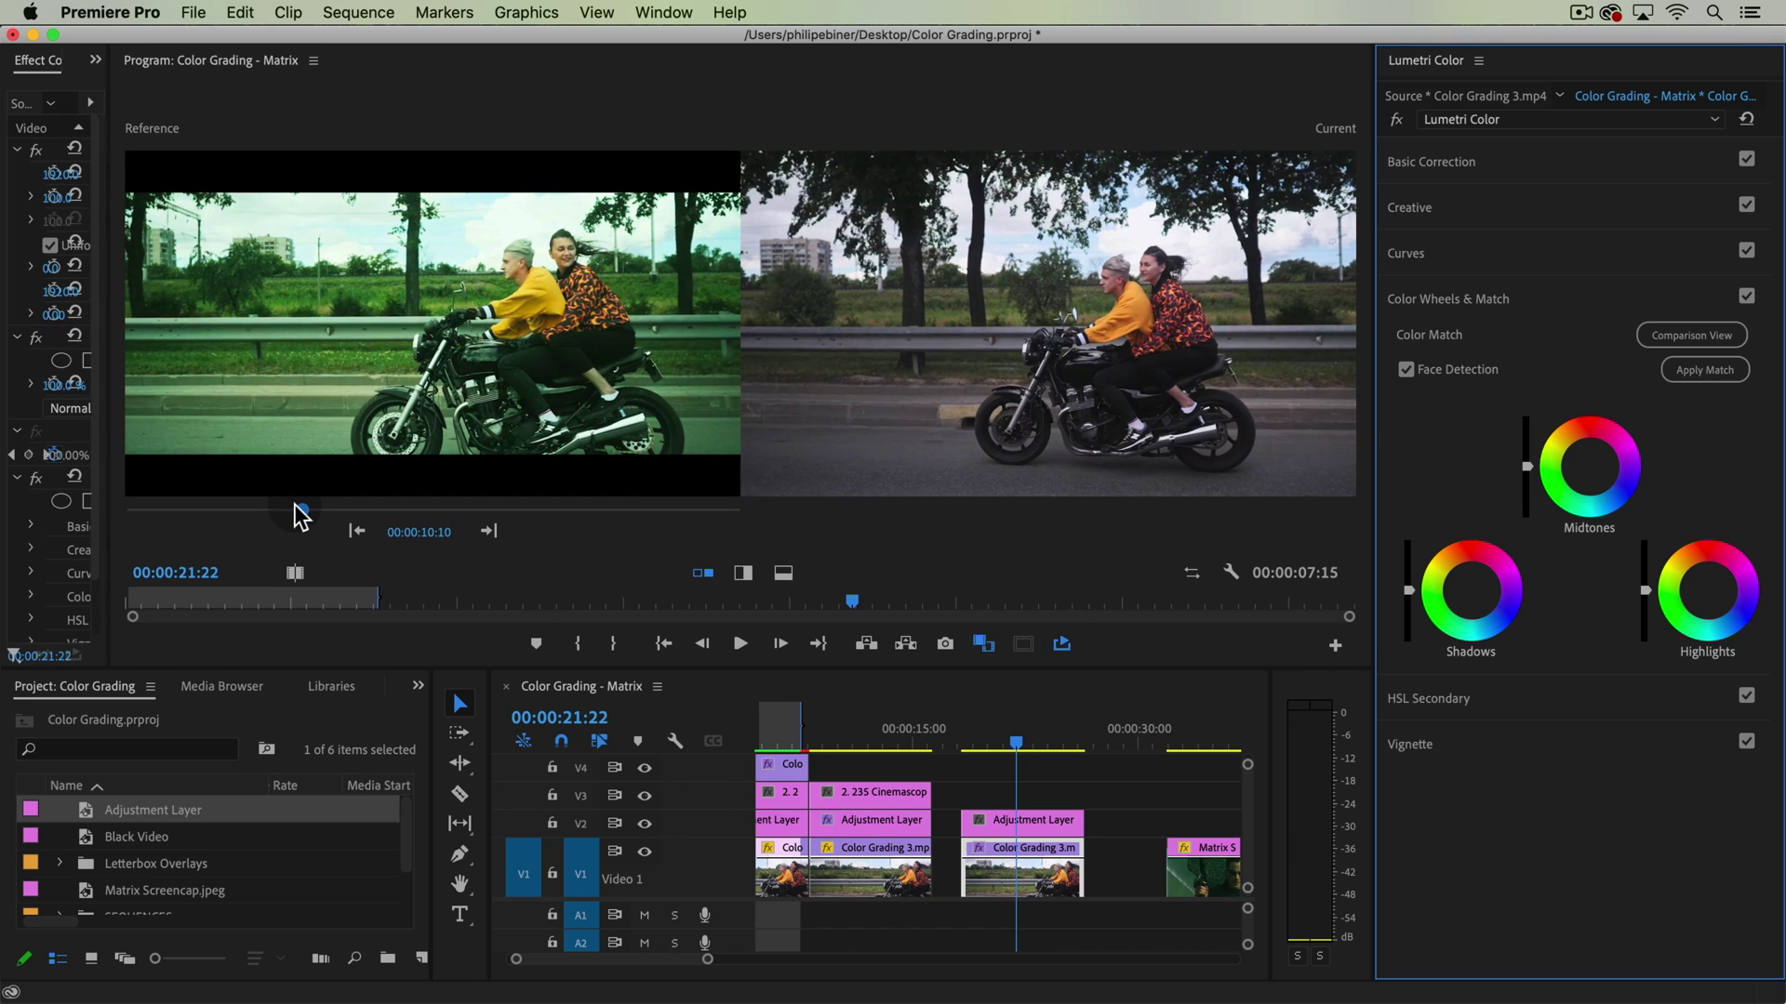
drag(299, 509, 694, 519)
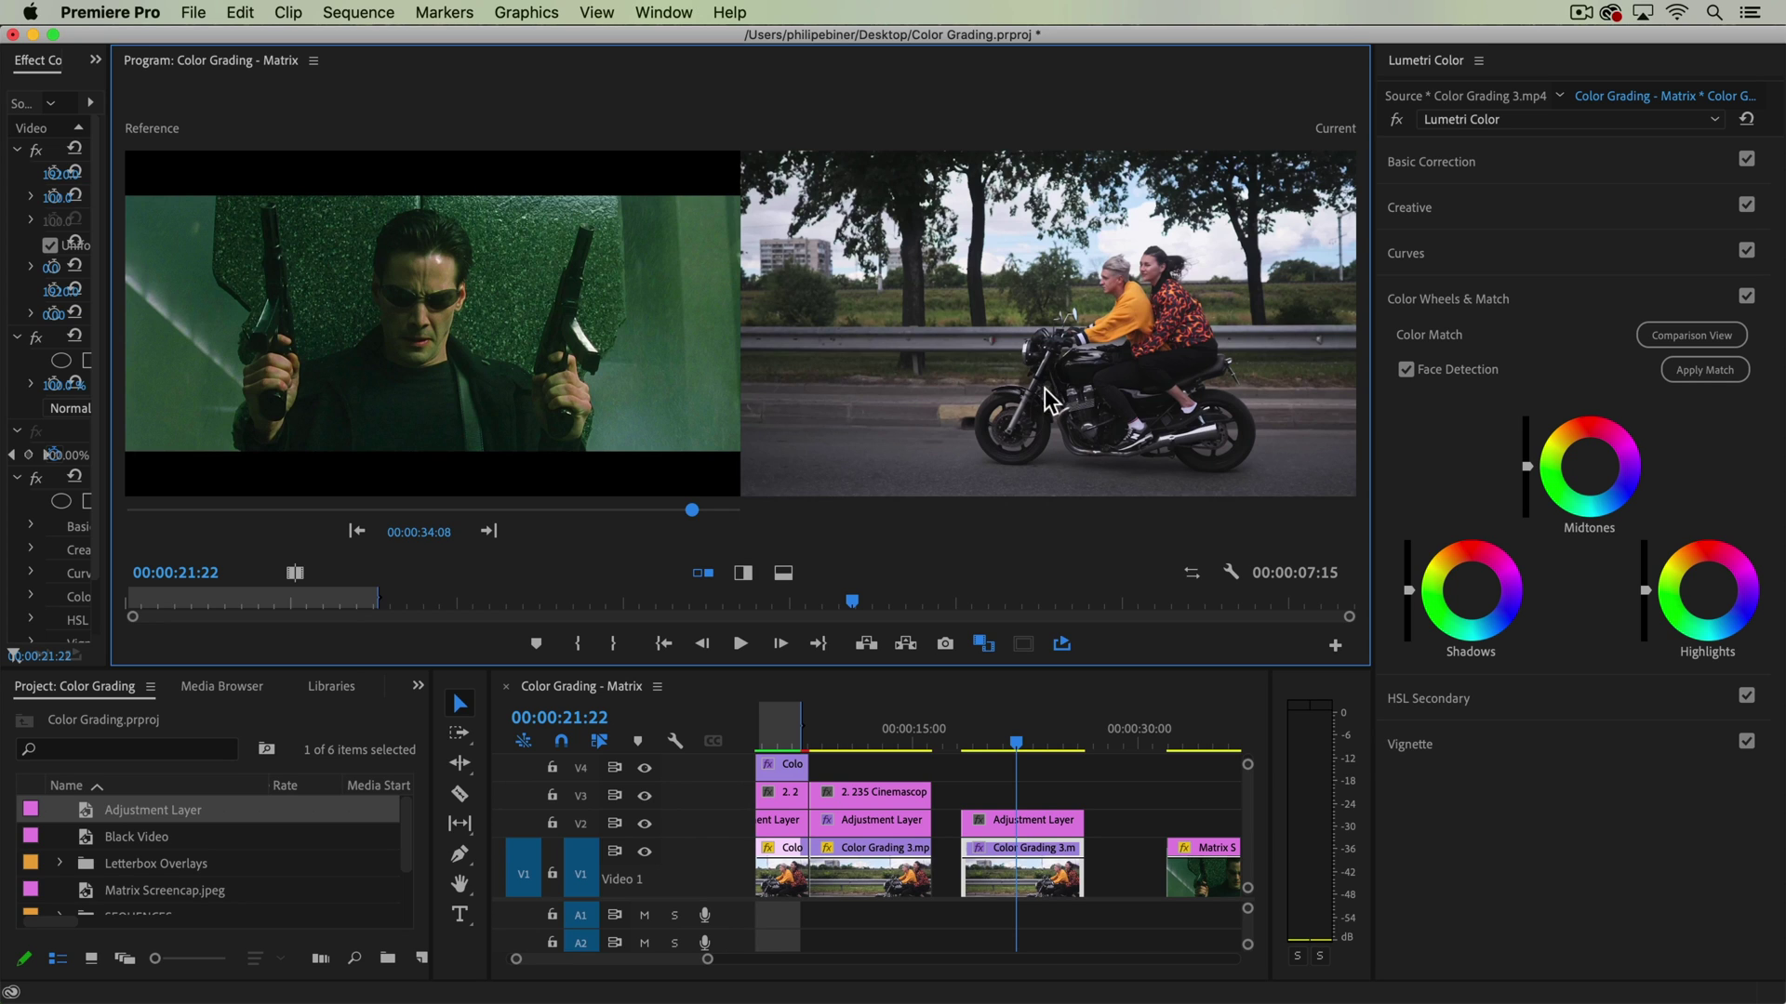
Apply Color Match to the motorcycle clip using the Matrix still as reference.
click(1714, 372)
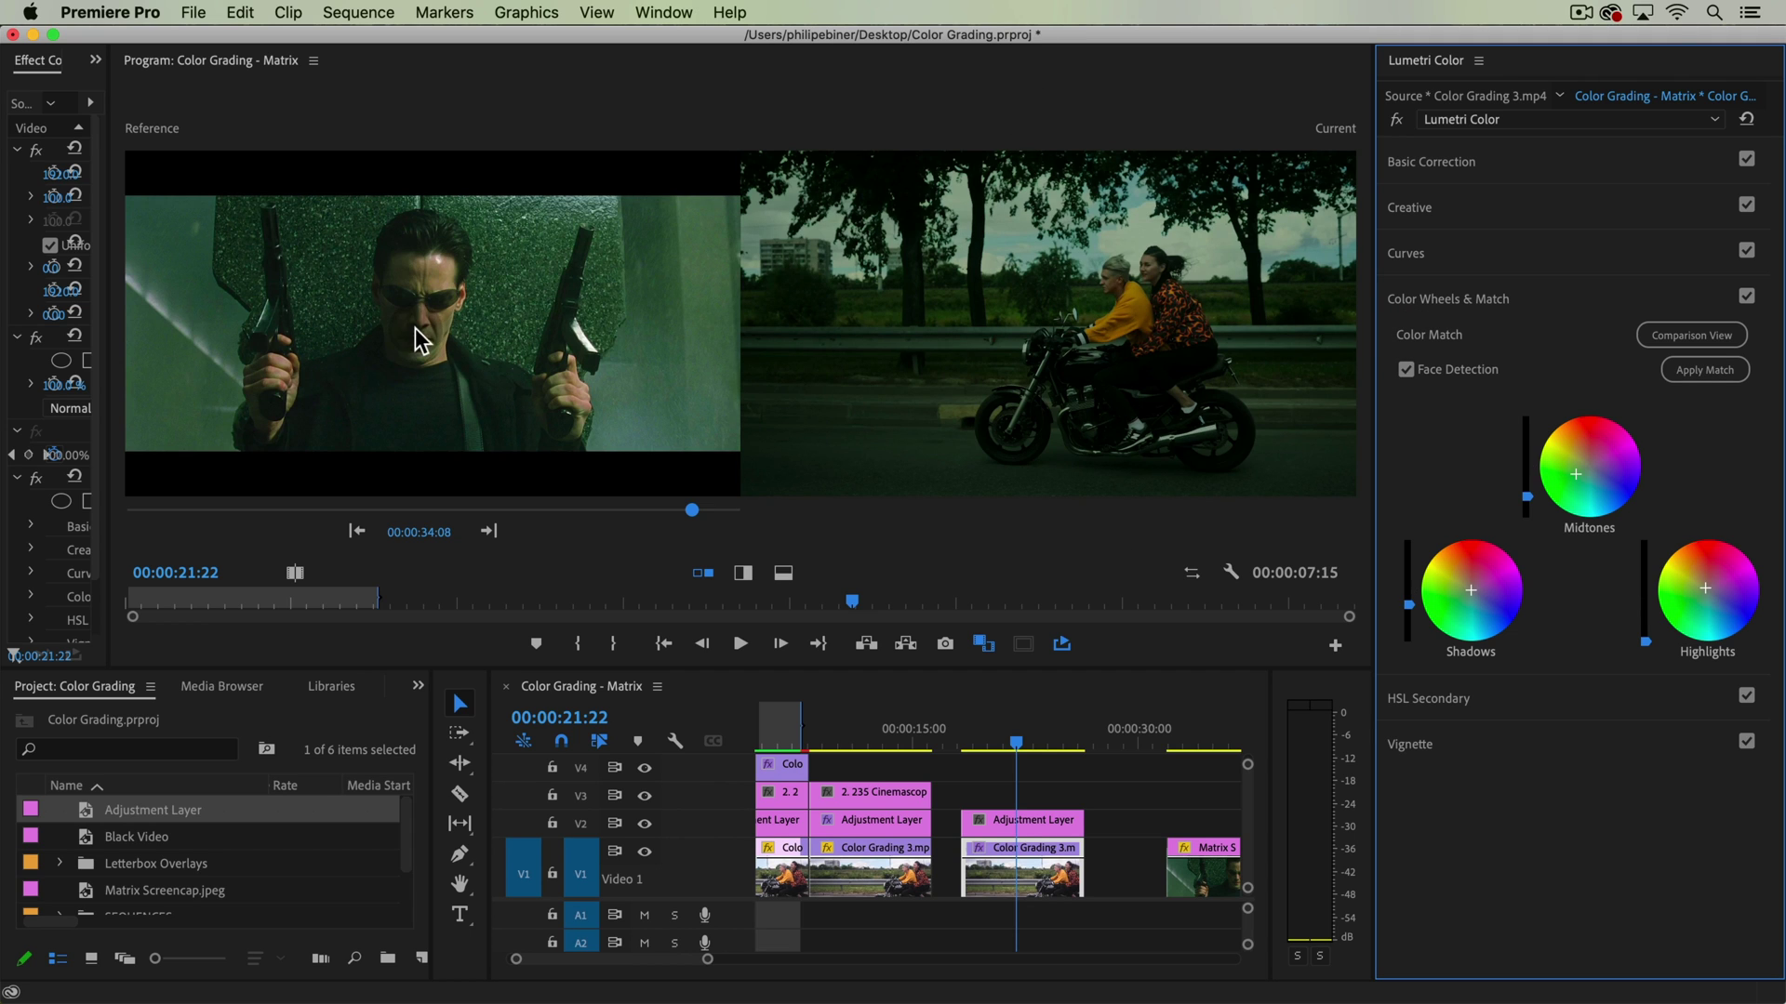
click(1138, 247)
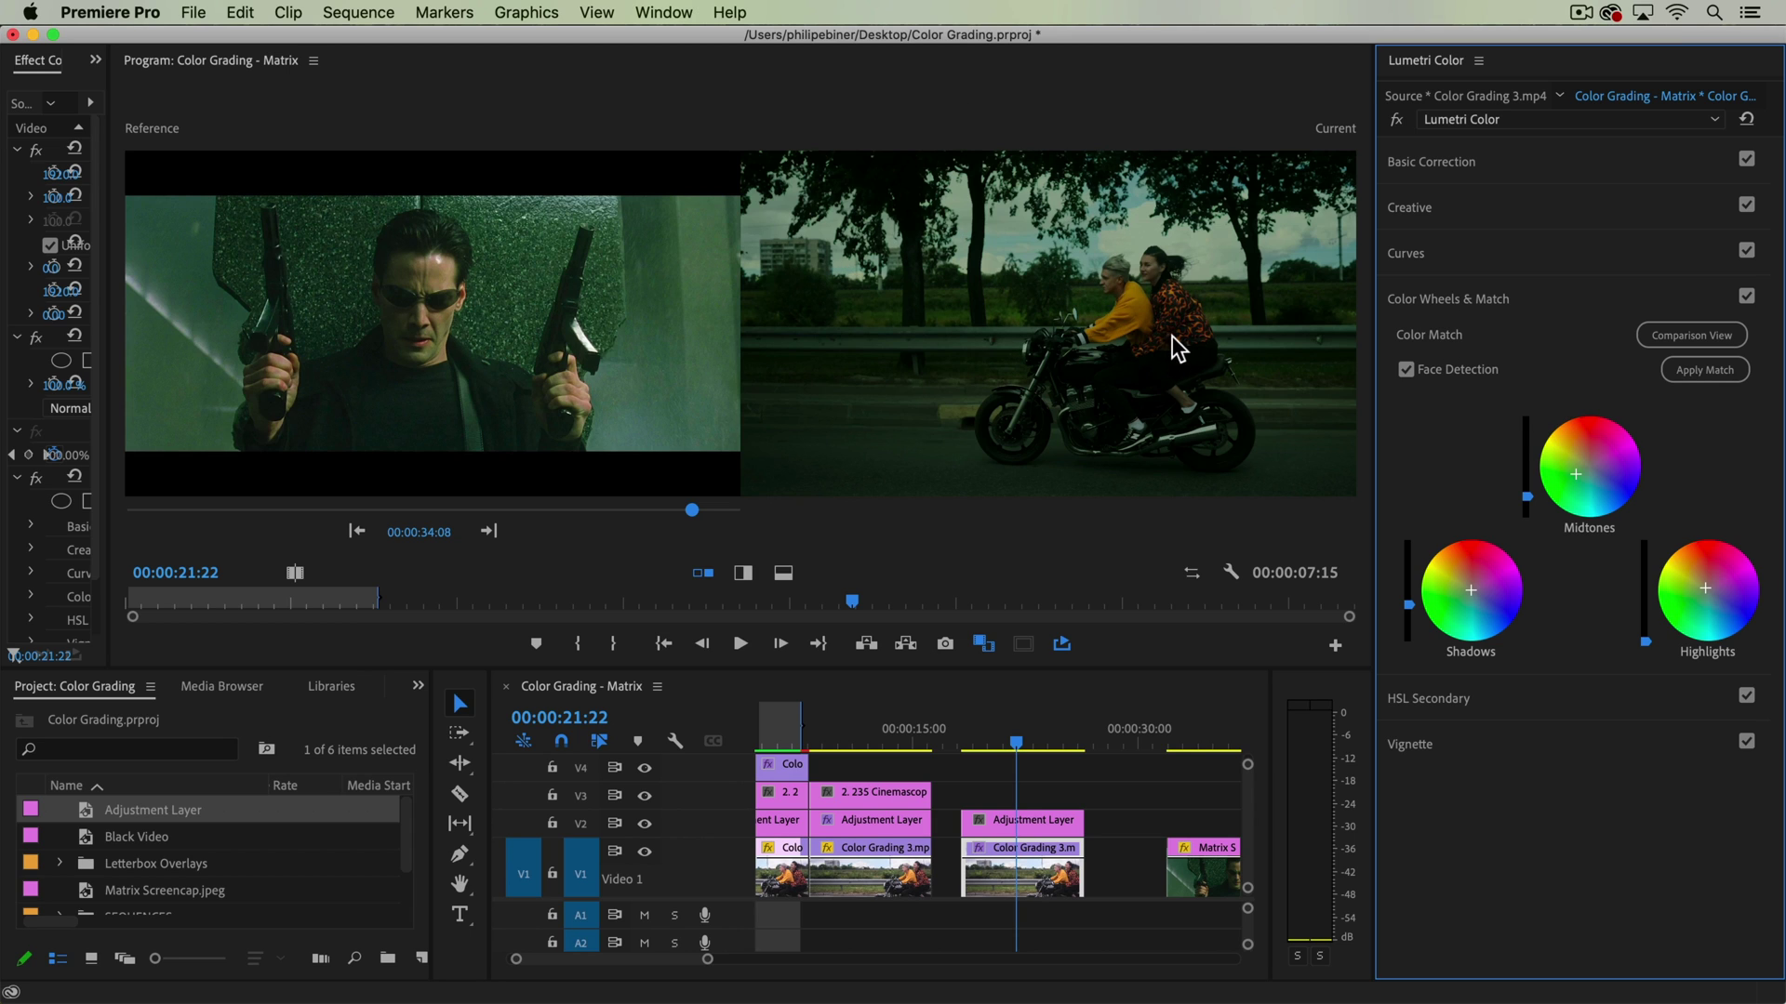
click(1527, 499)
Raise the Midtones and Highlights sliders to brighten the matched clip.
mouse_move(1527, 499)
mouse_down()
mouse_move(1527, 449)
mouse_move(1527, 480)
mouse_up()
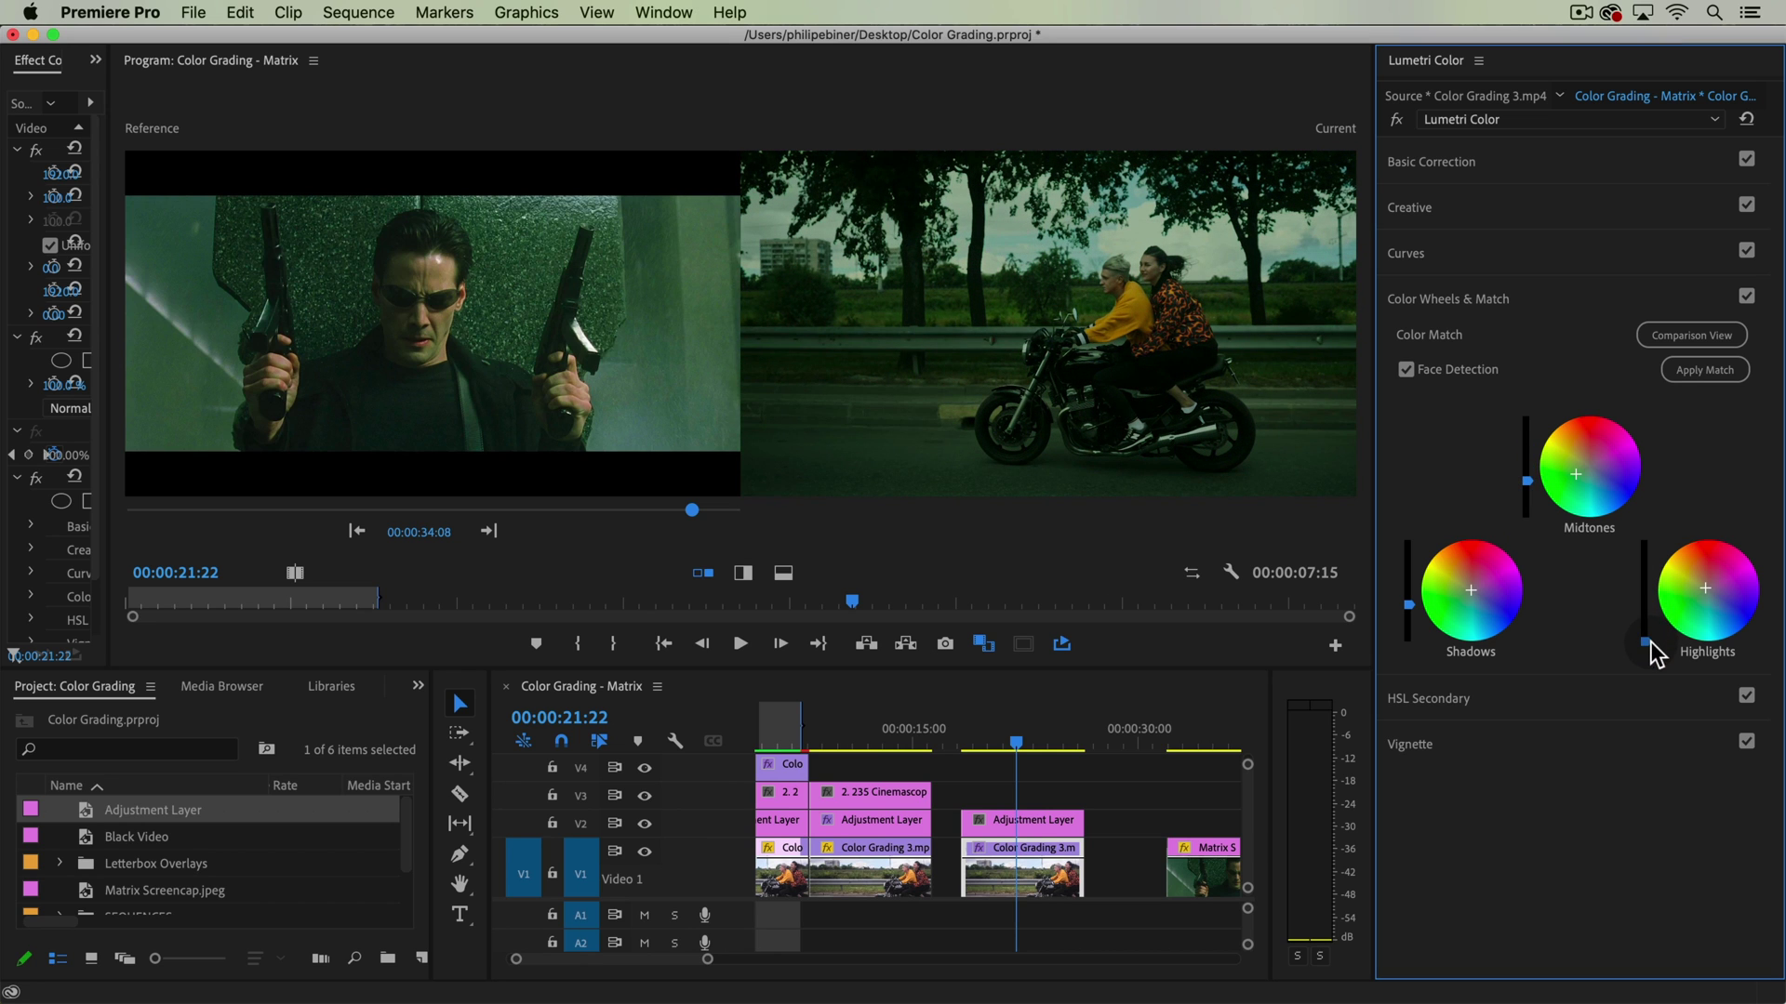
drag(1649, 644, 1647, 606)
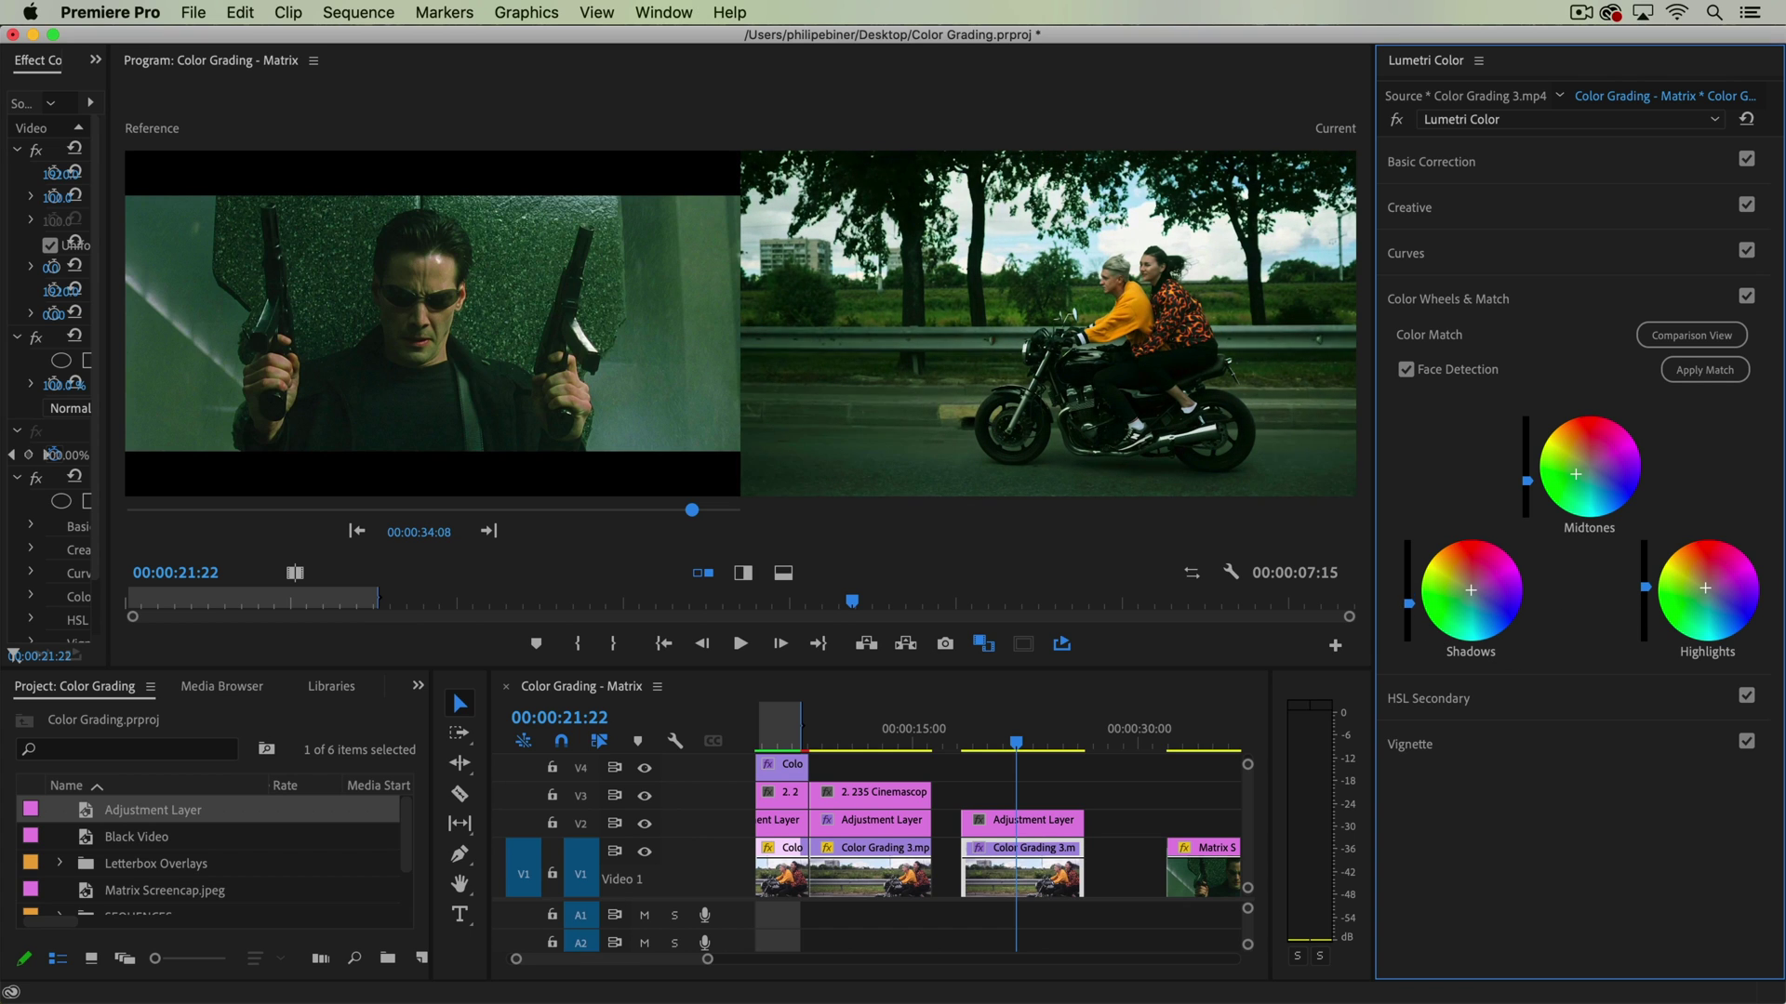
drag(1526, 481, 1526, 476)
click(1457, 510)
click(723, 410)
Place 2.235 Cinemascope.png from Letterbox Overlays onto V3 above the graded clip and play it back.
click(61, 860)
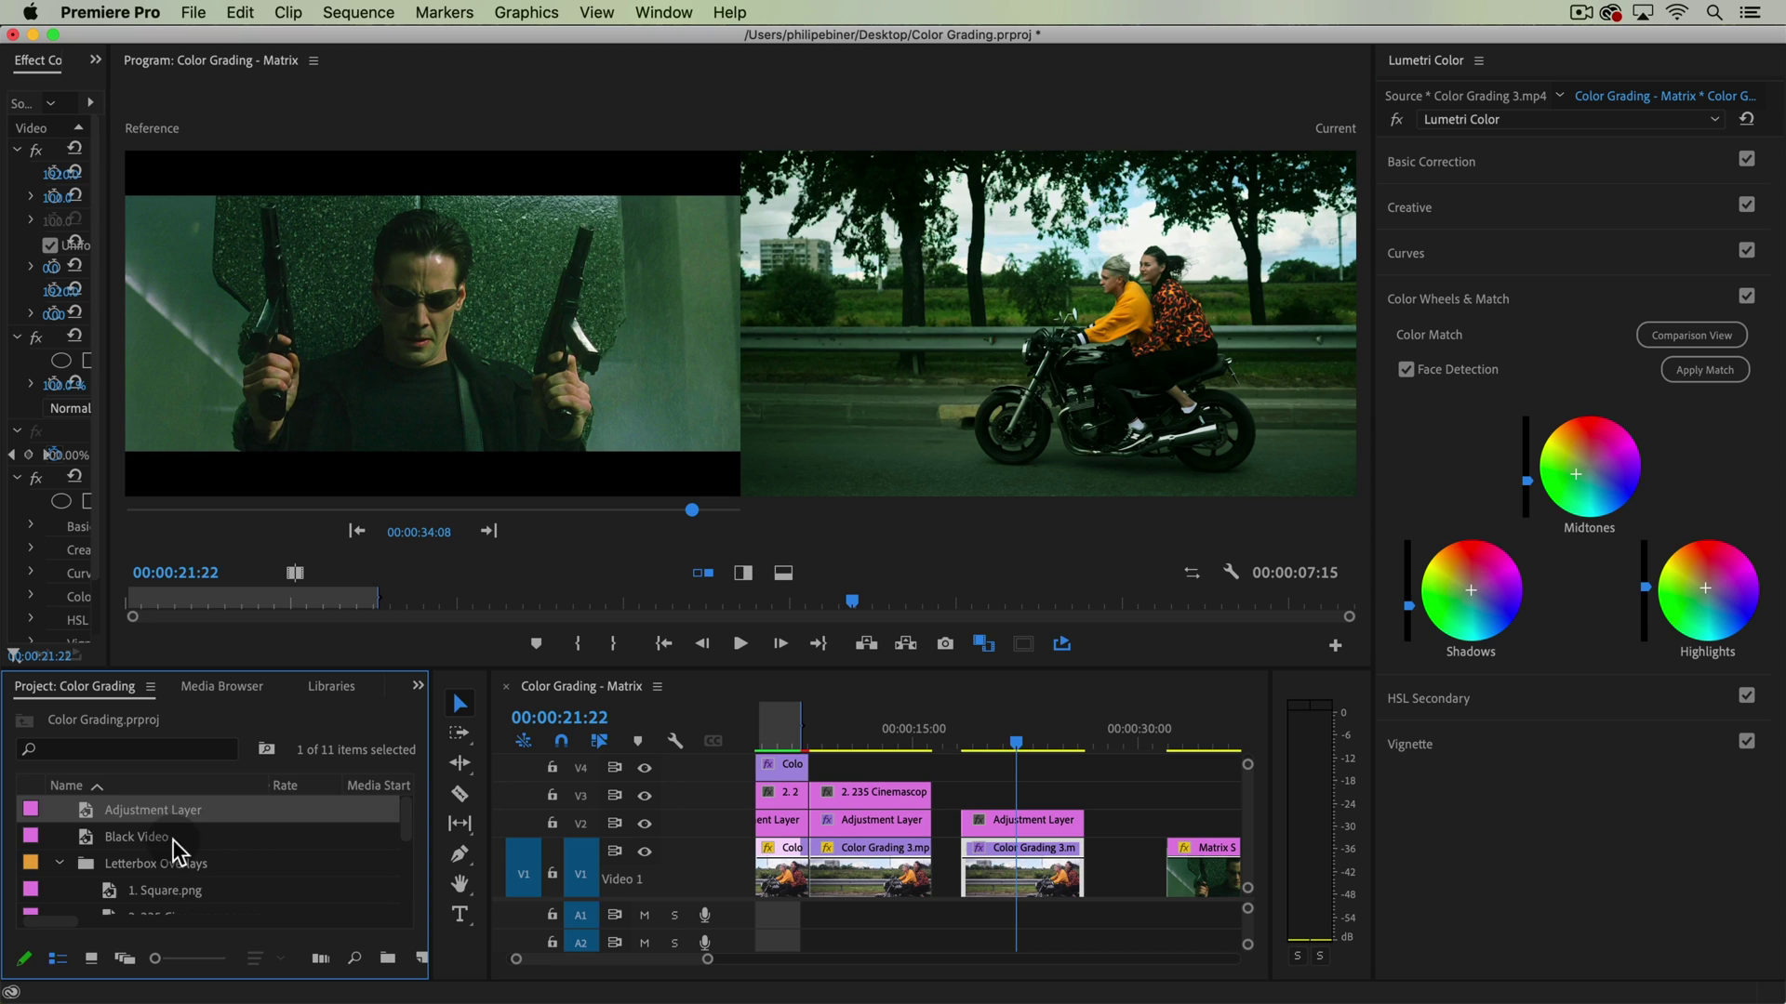
scroll(181, 843, down, 3)
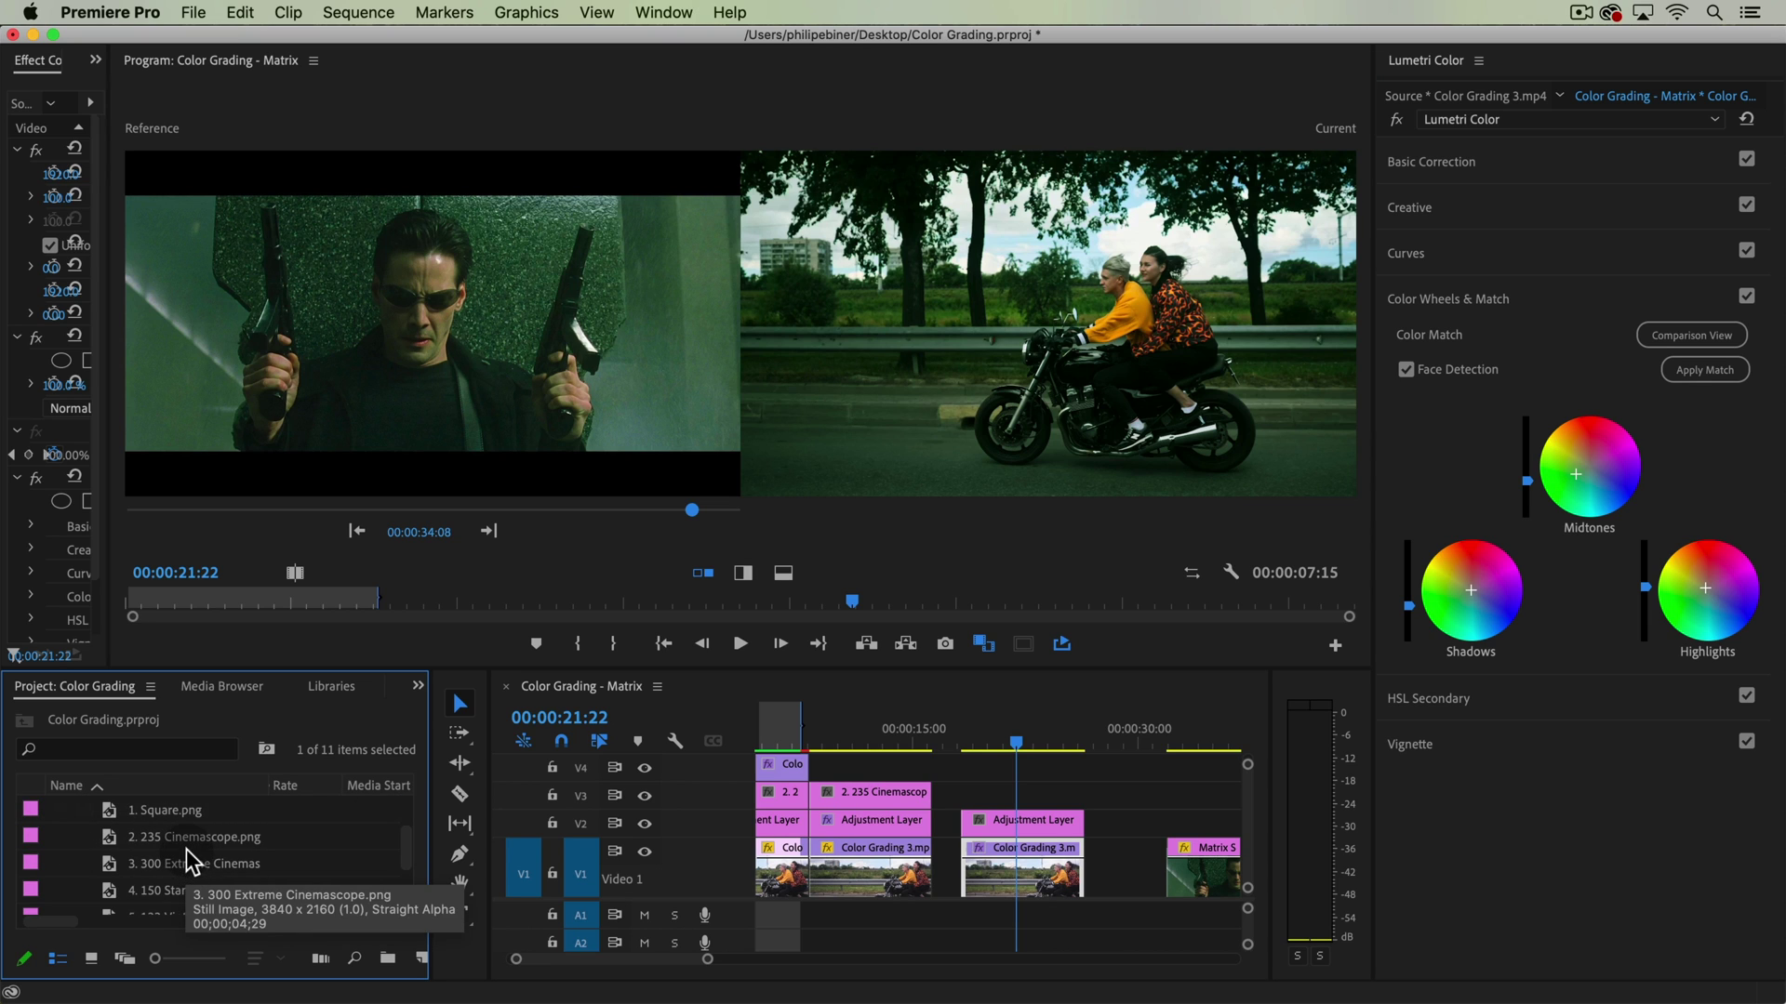
drag(214, 834, 970, 805)
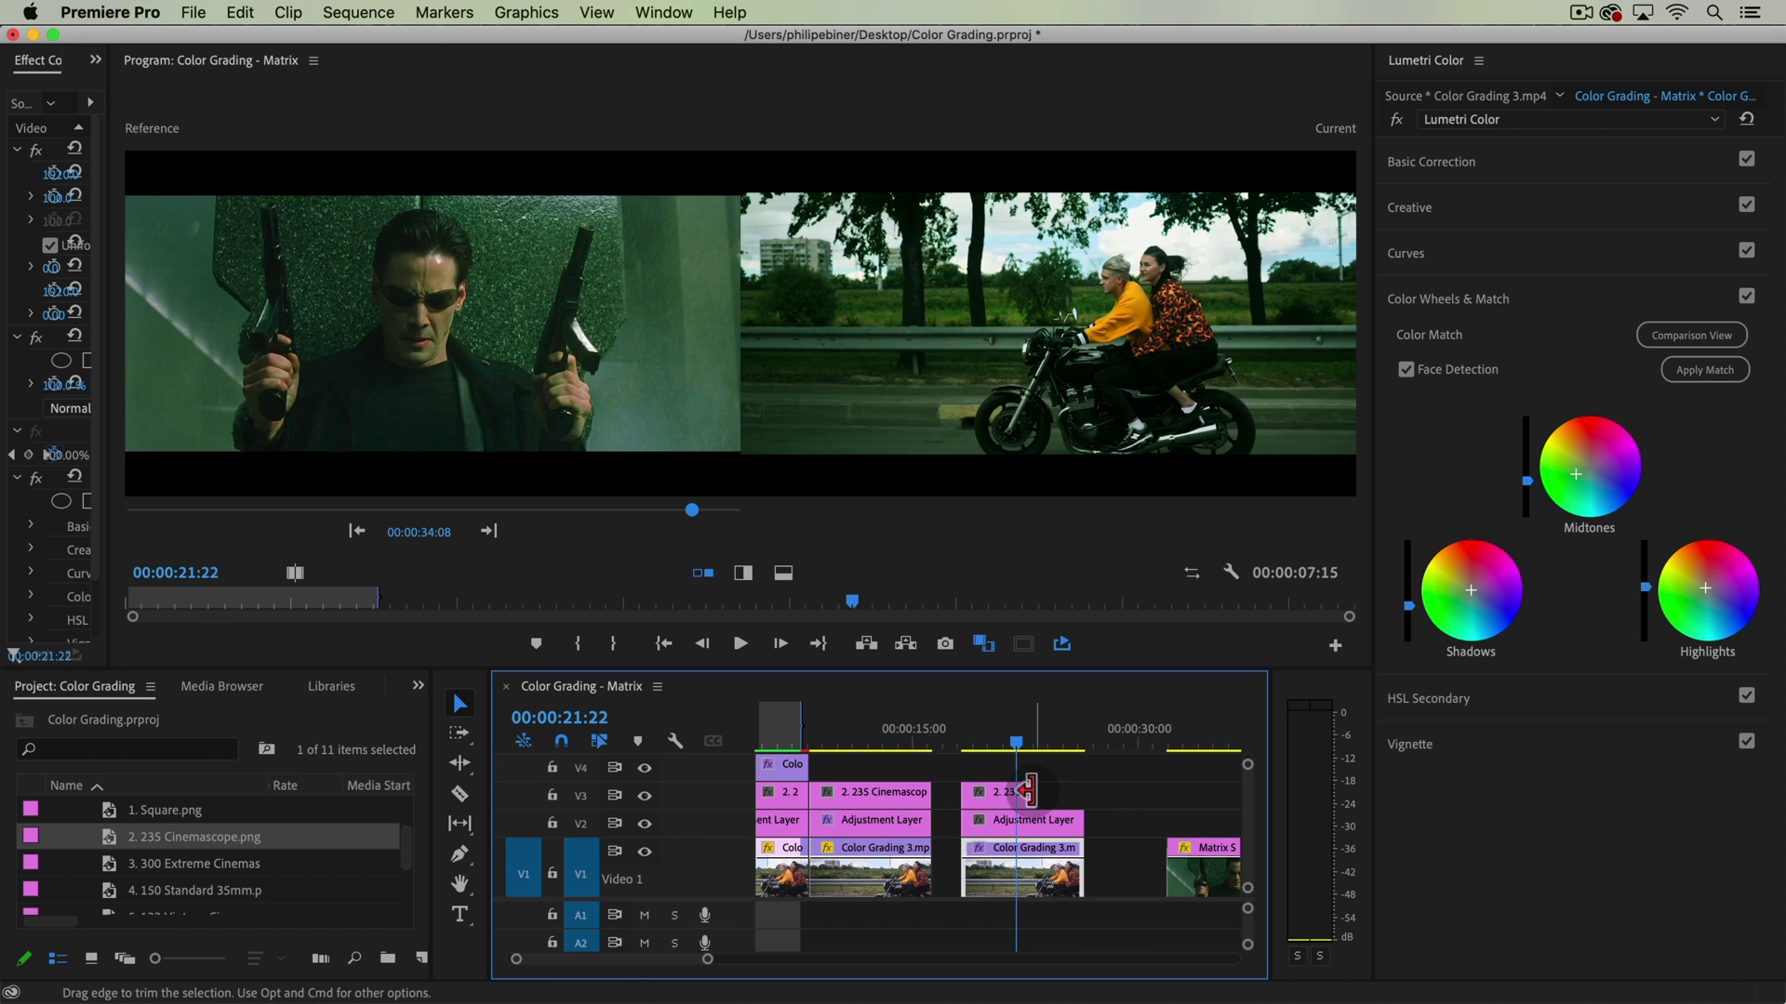
scroll(139, 847, up, 2)
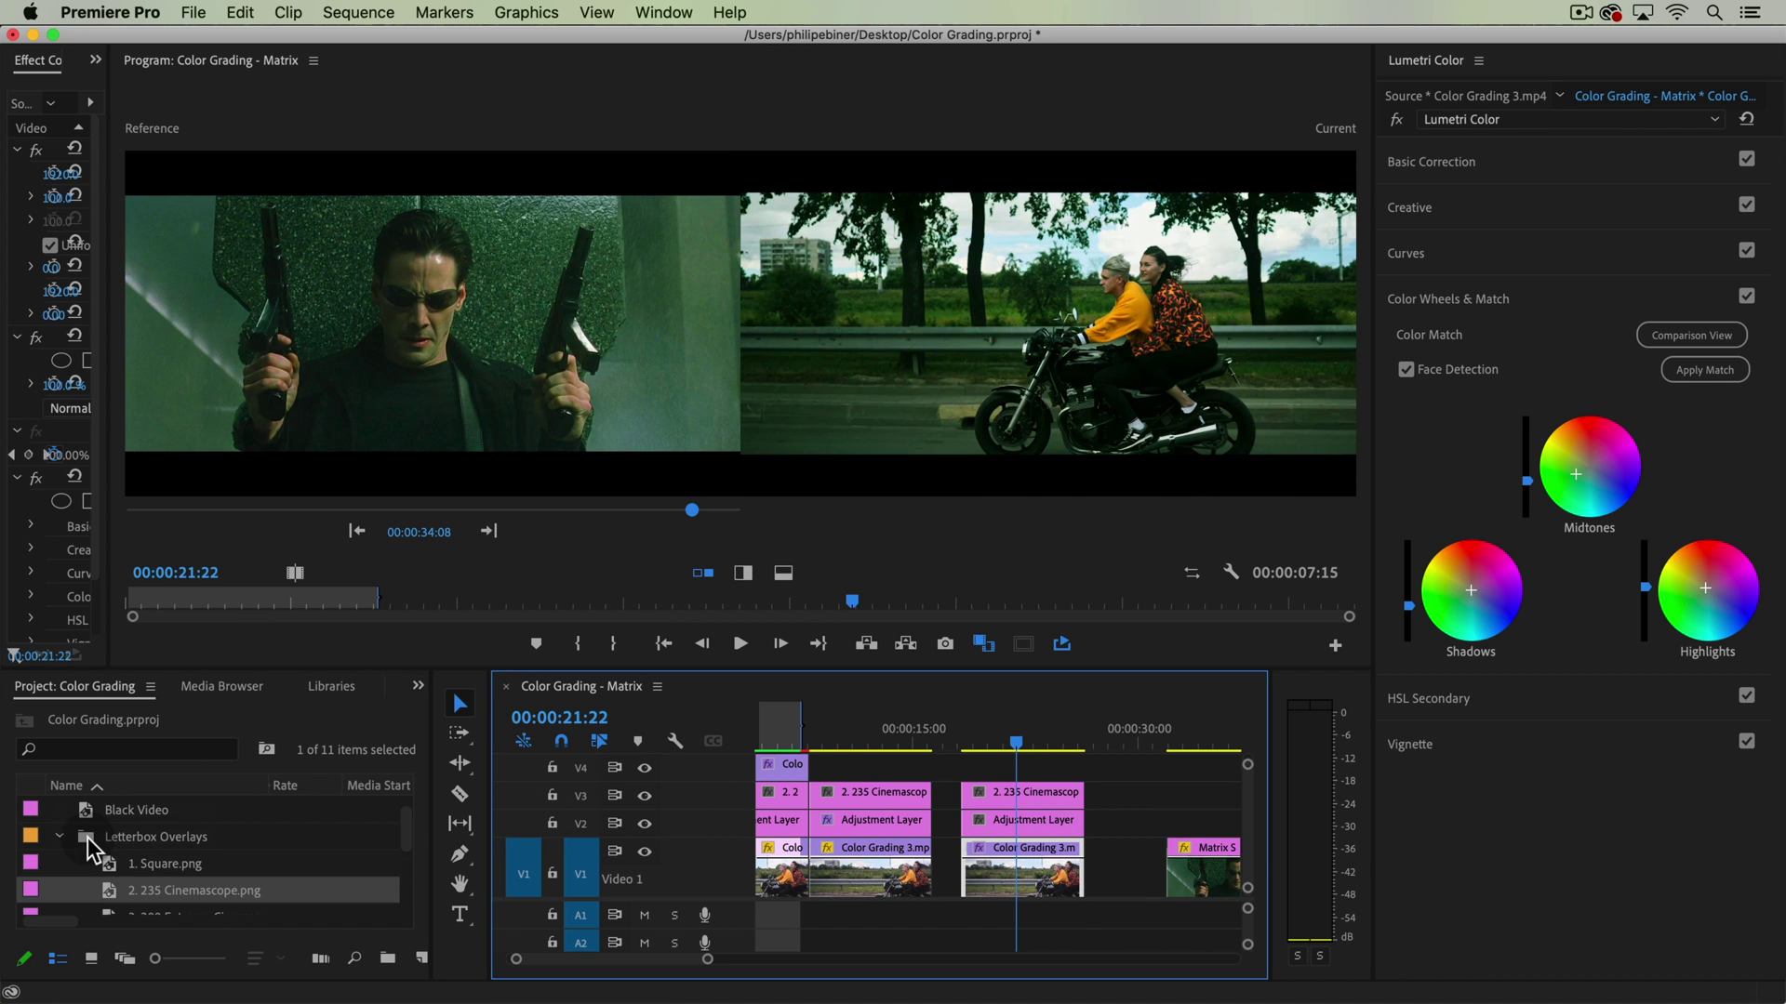
click(59, 836)
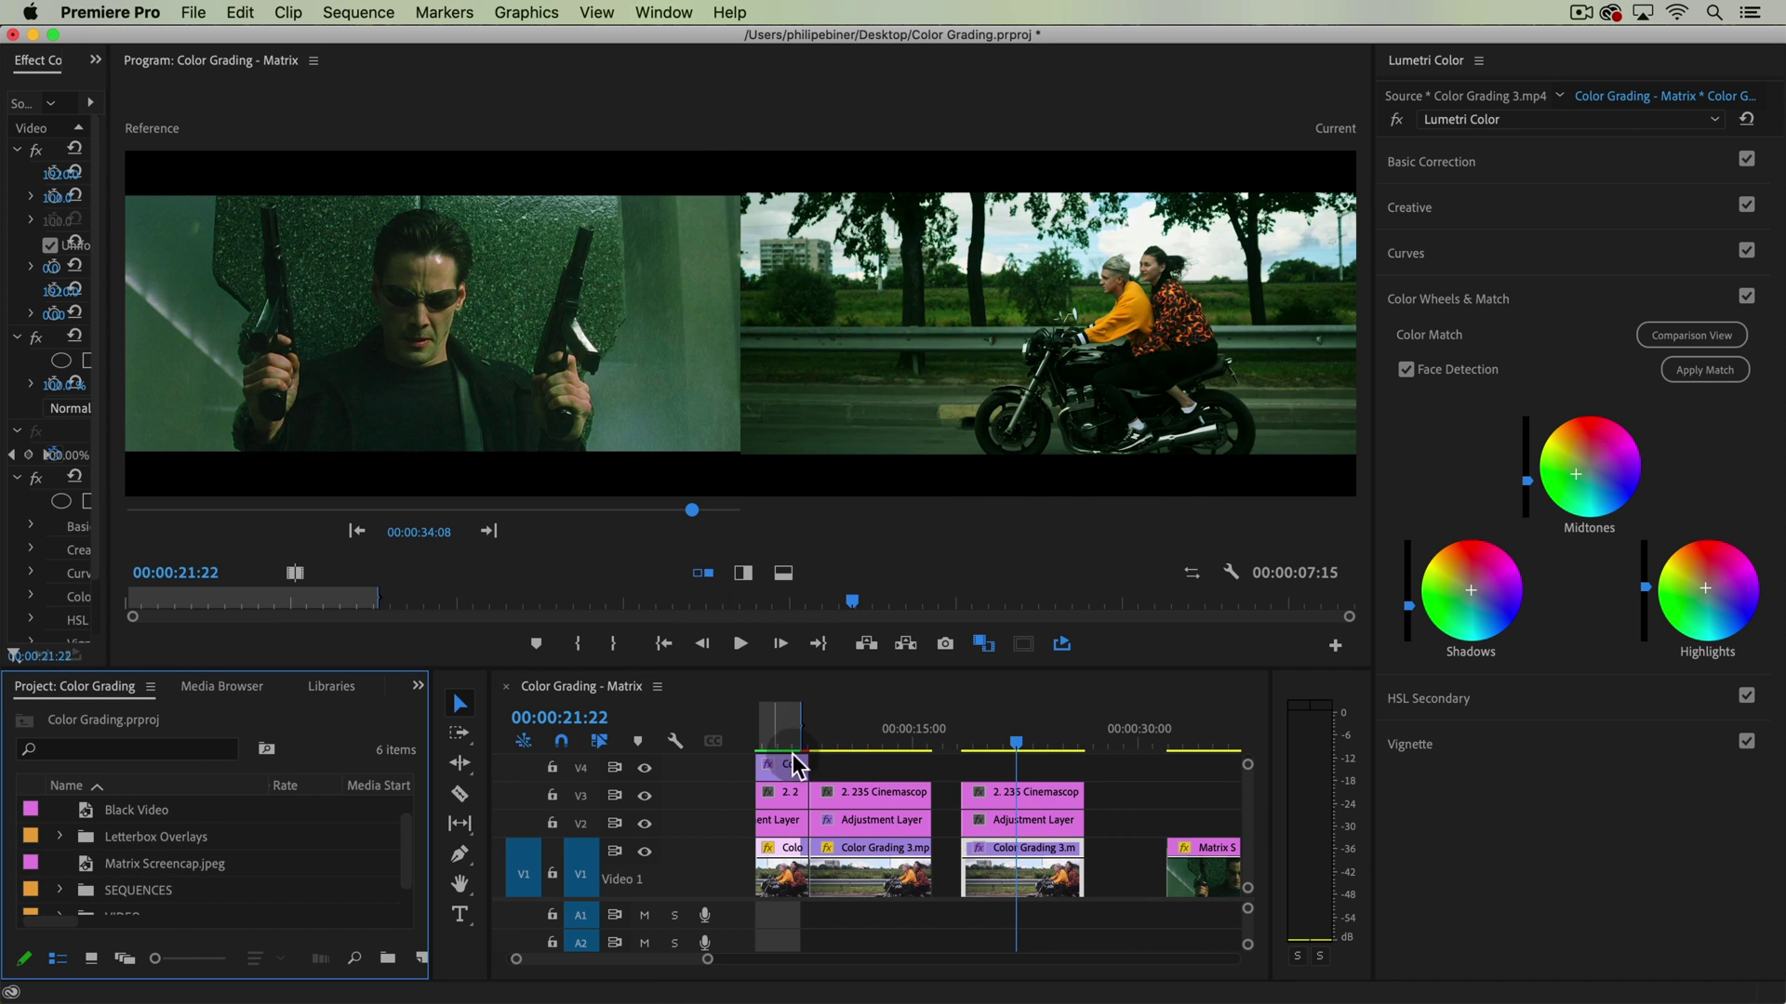
click(981, 741)
key(space)
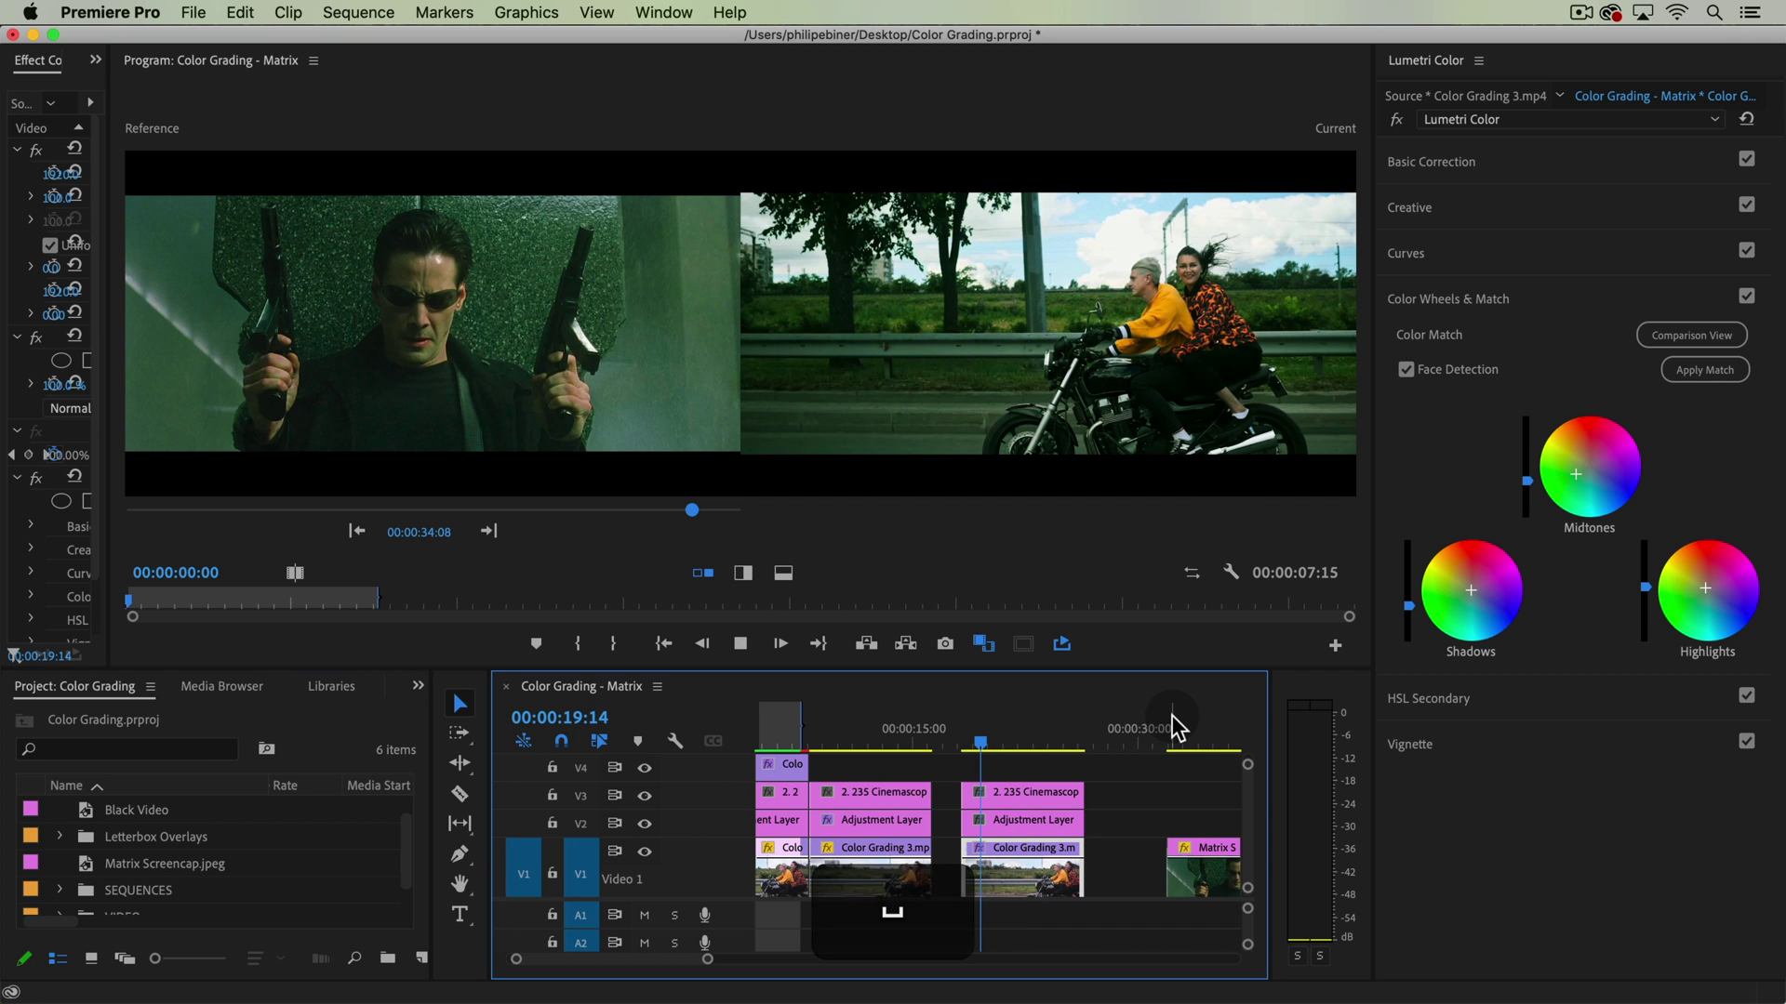
Mark in and out points around the graded copy and play back that range.
key(Home)
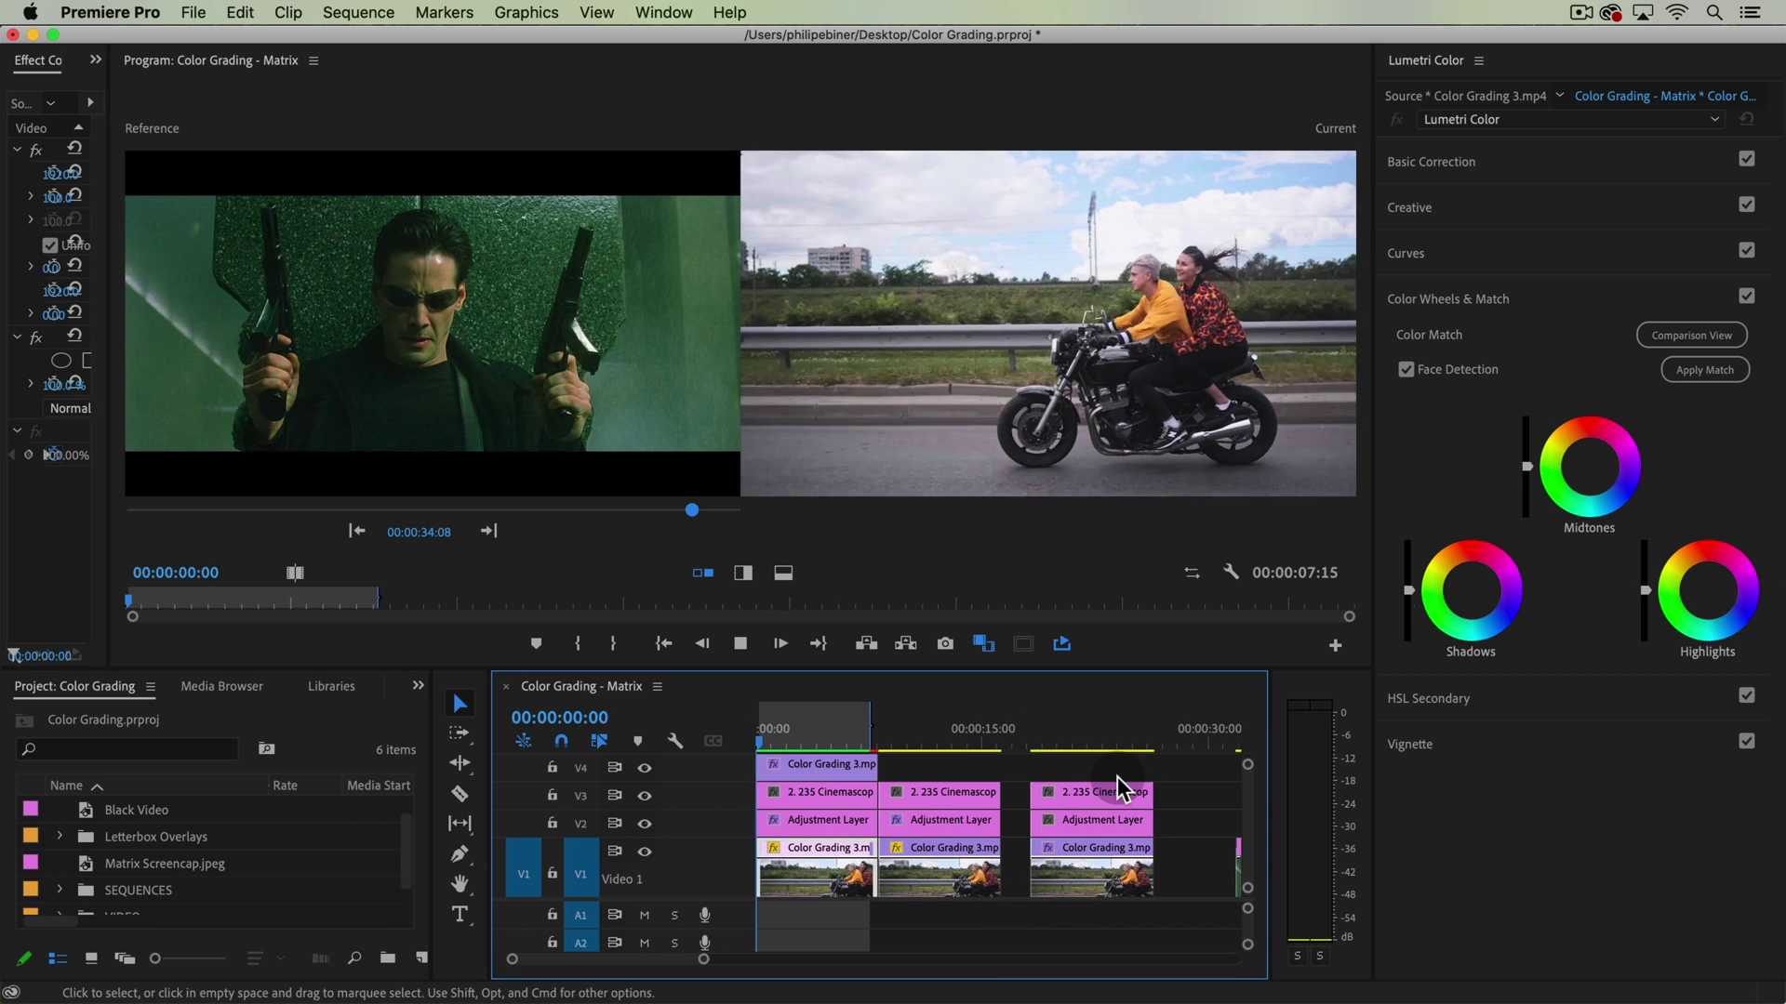
click(1052, 742)
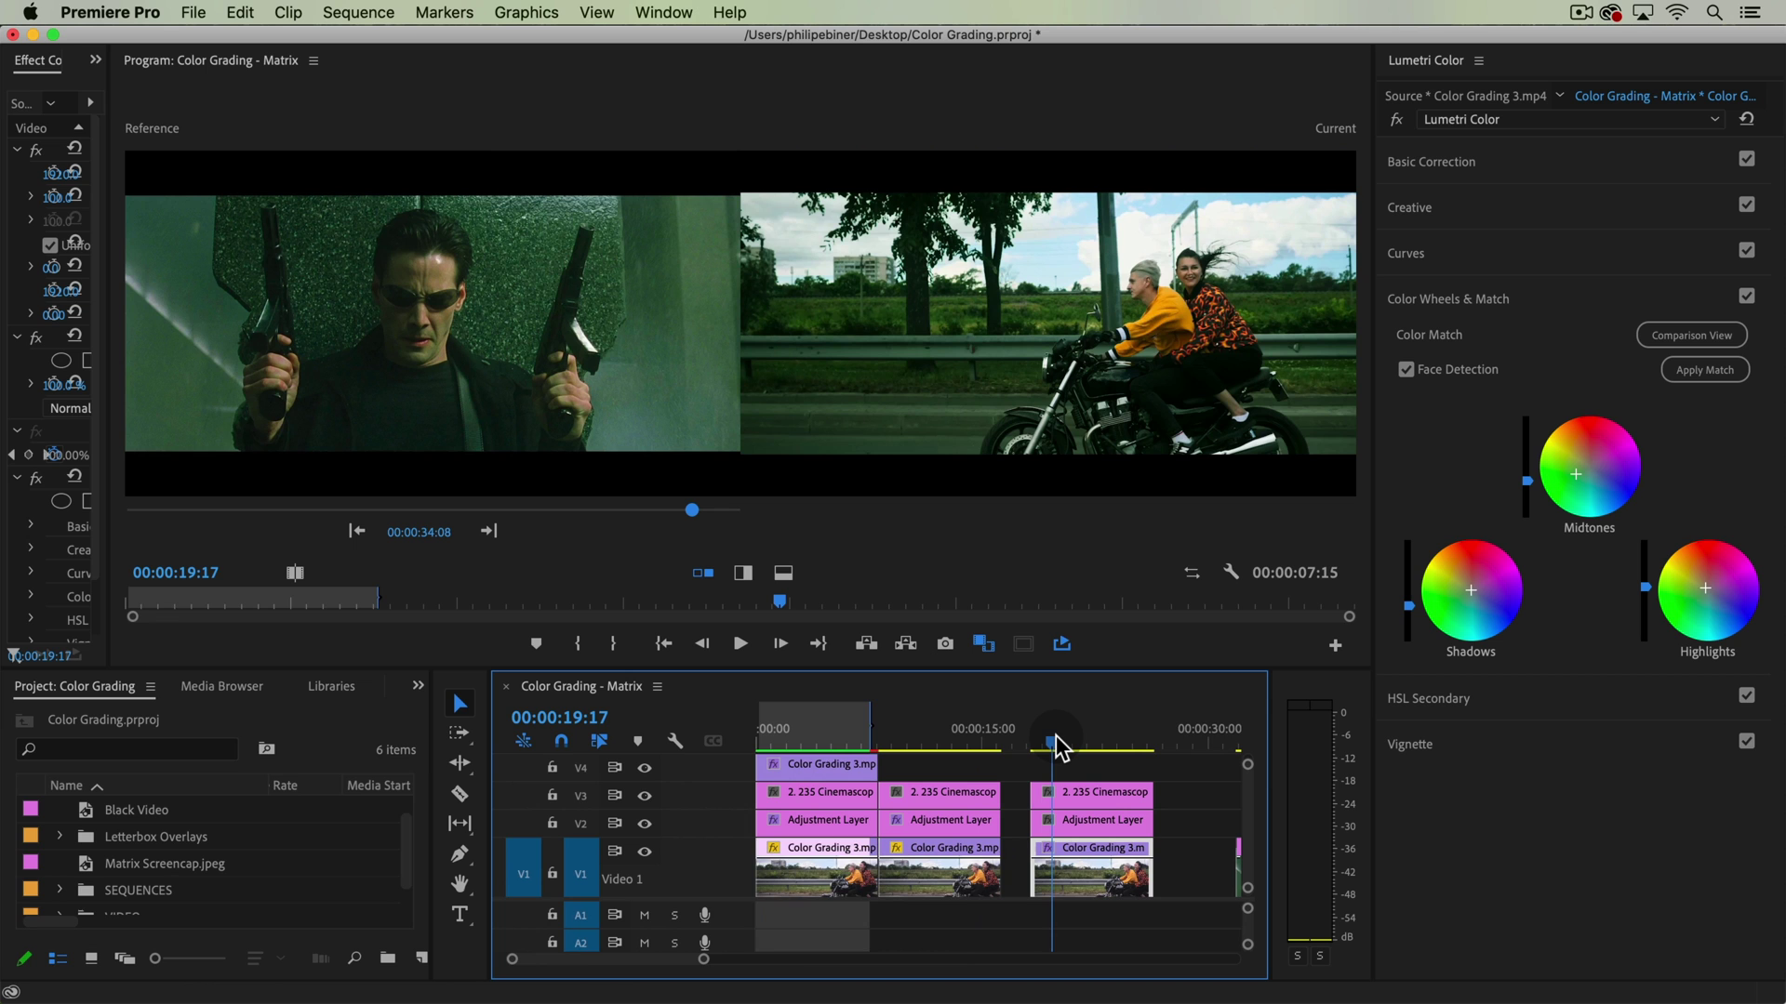
key(i)
mouse_move(1055, 741)
mouse_down()
mouse_move(1160, 742)
mouse_move(1041, 745)
mouse_up()
key(o)
key(i)
key(space)
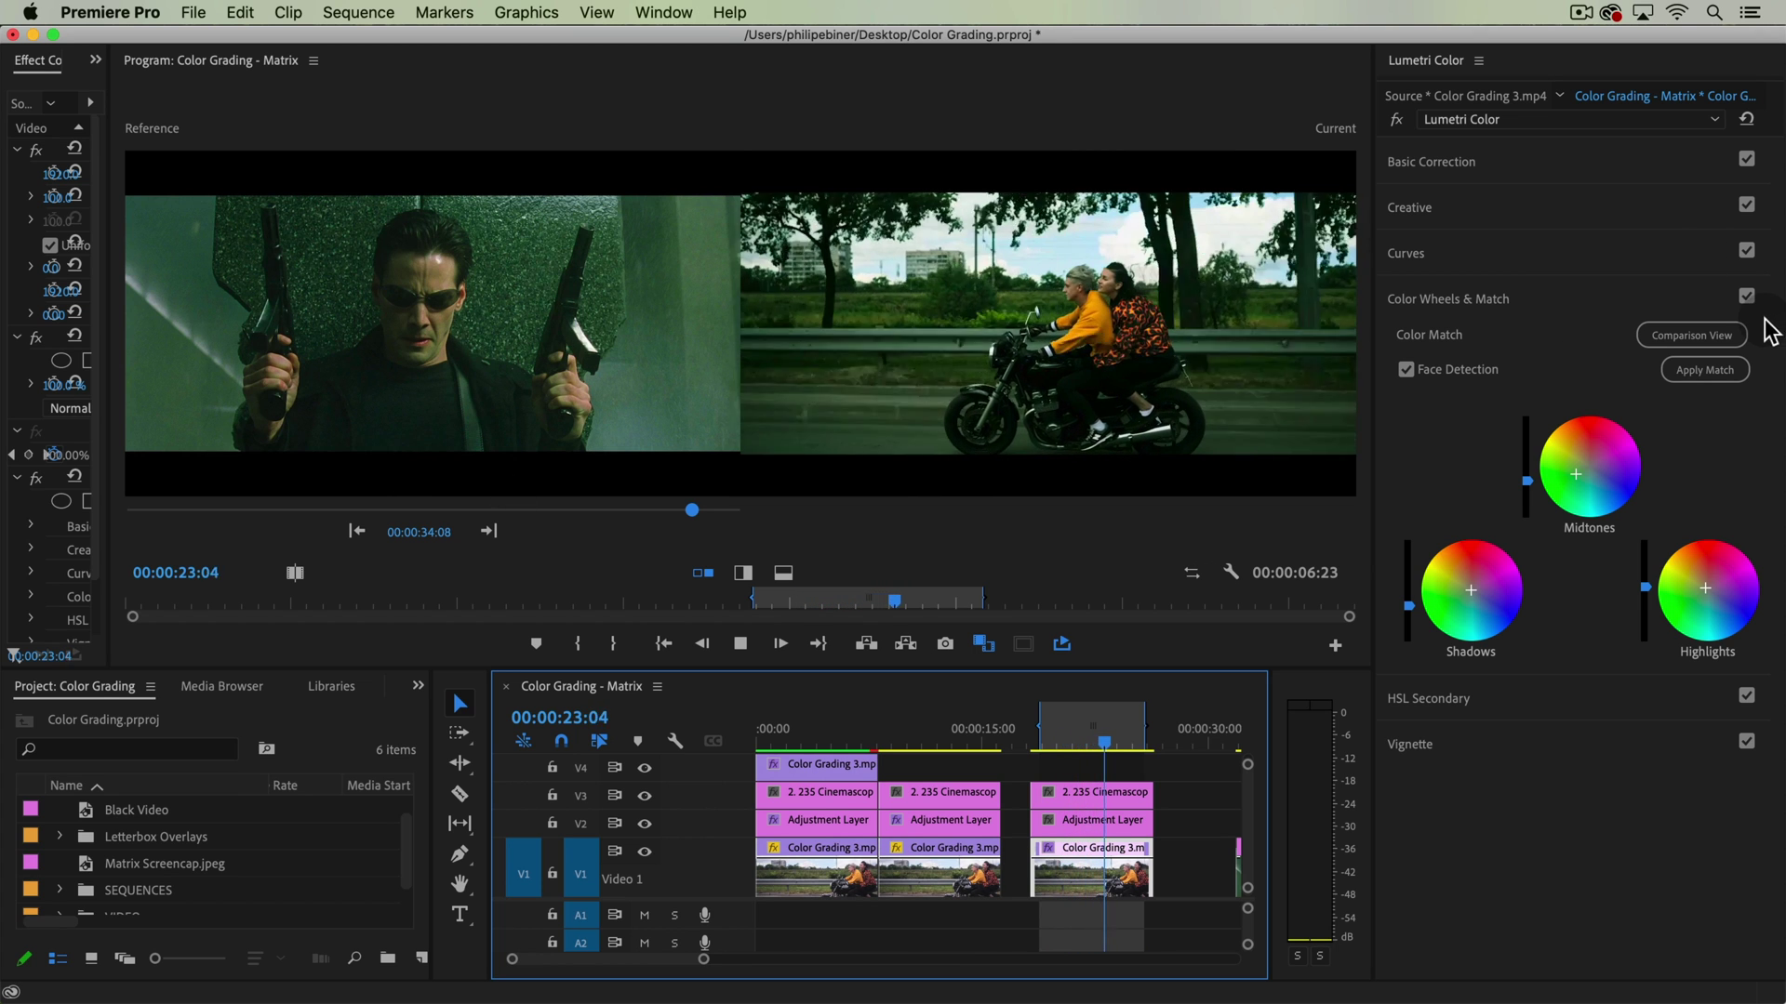
key(space)
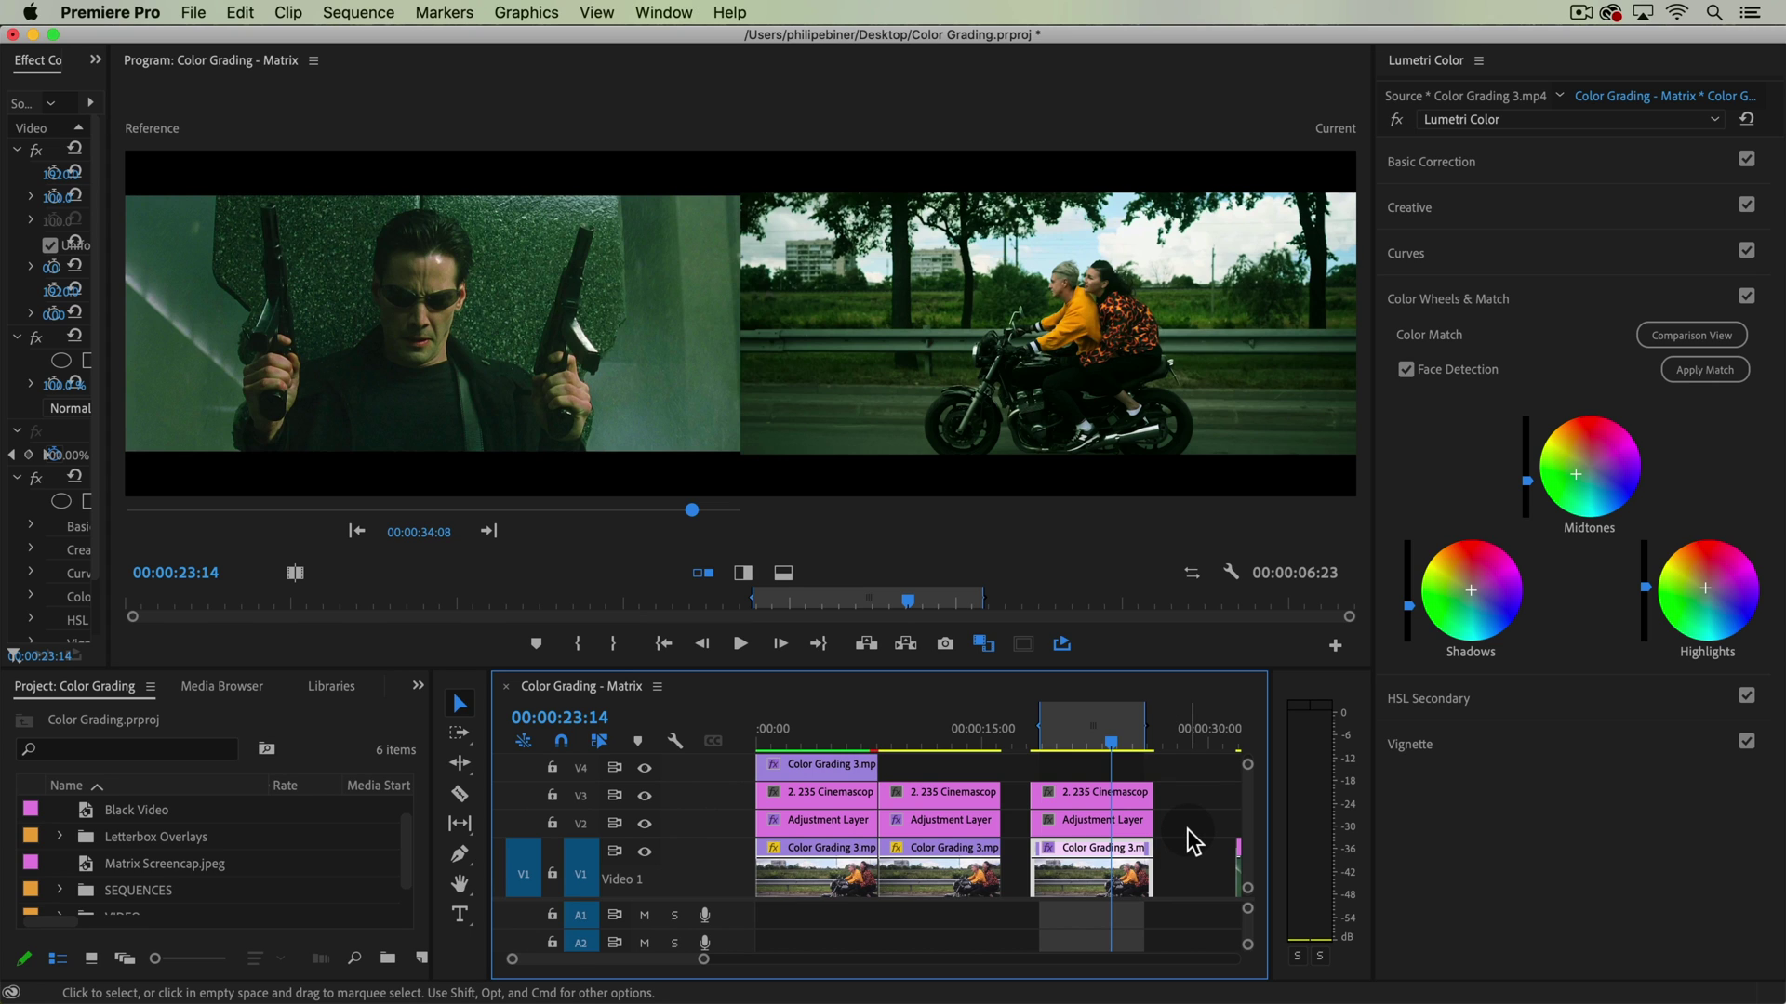
Move the Matrix still further right along the track to make room.
key(minus)
click(994, 731)
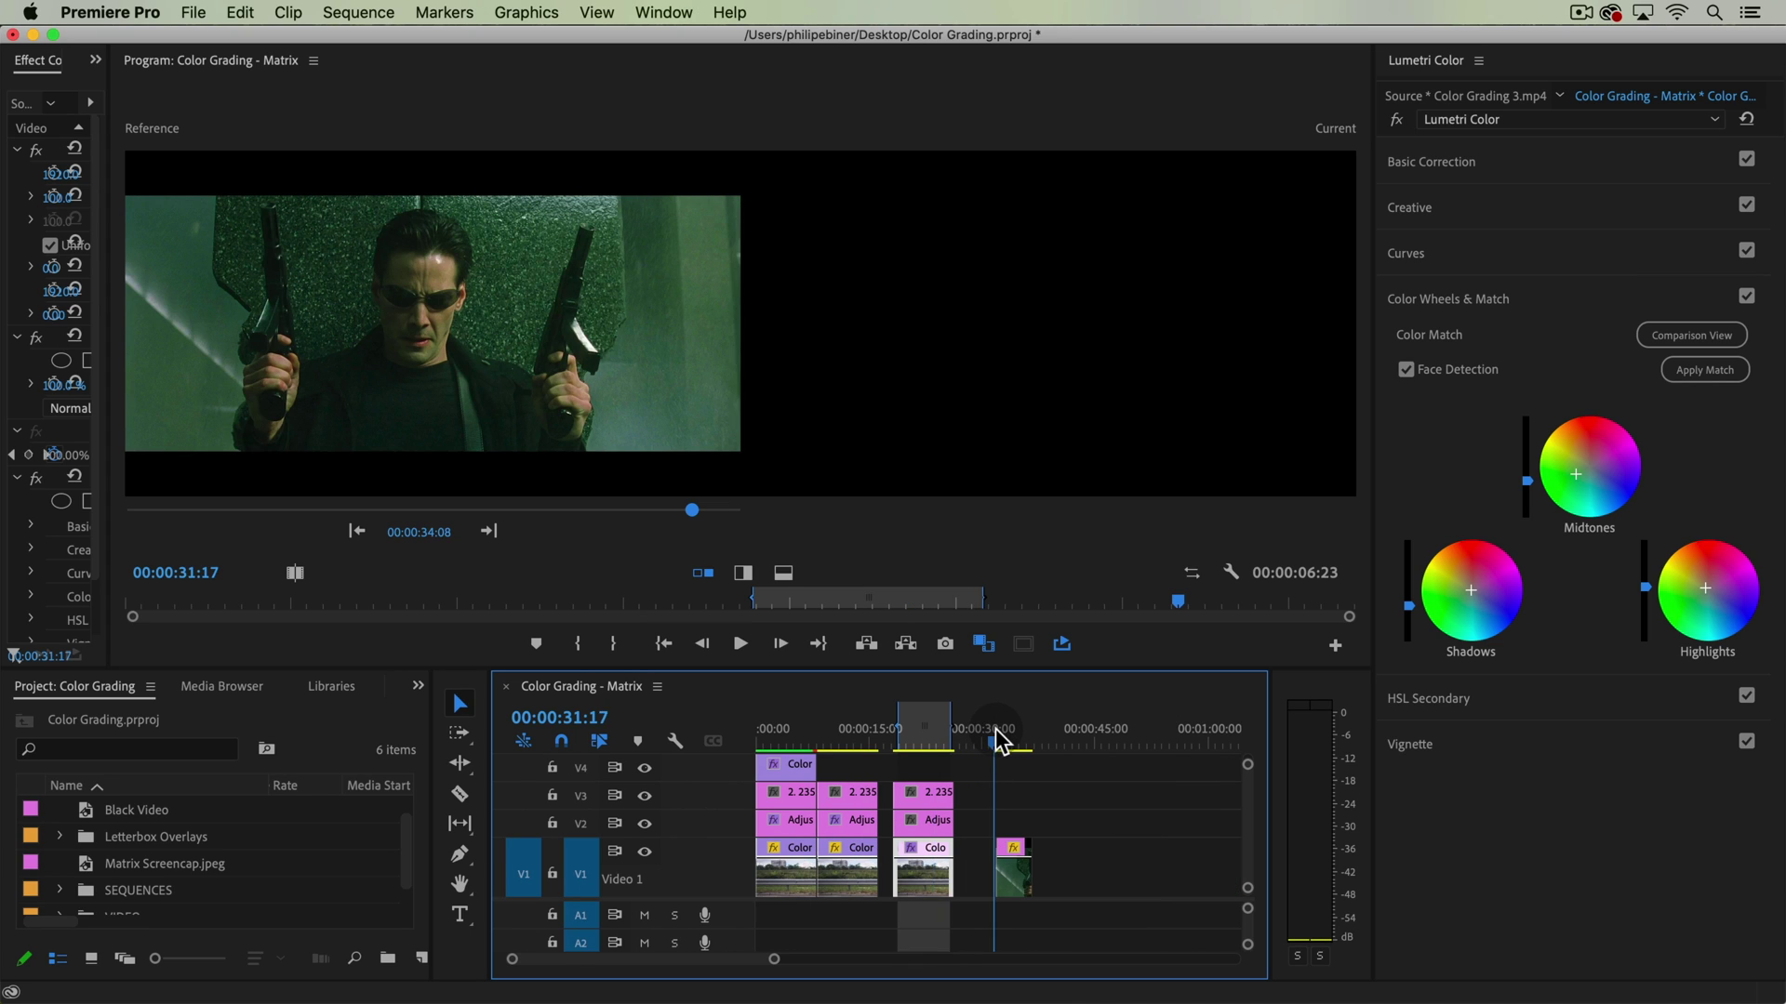
key(equal)
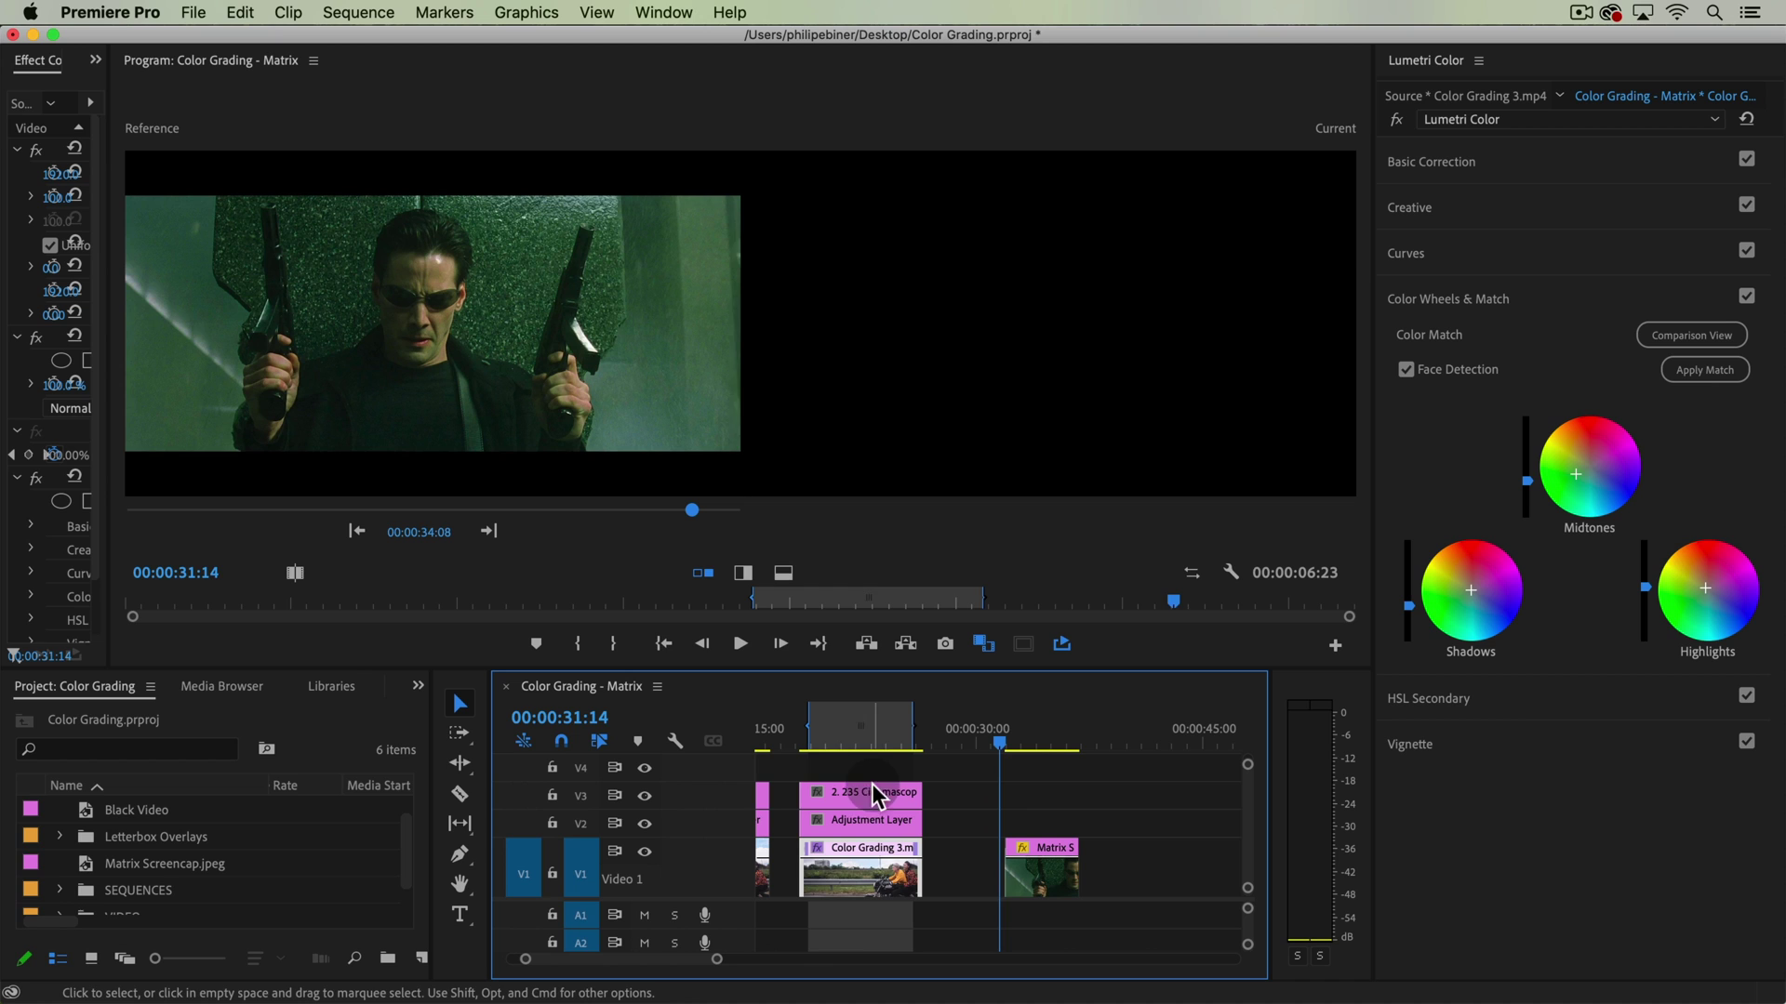
click(861, 735)
key(Left)
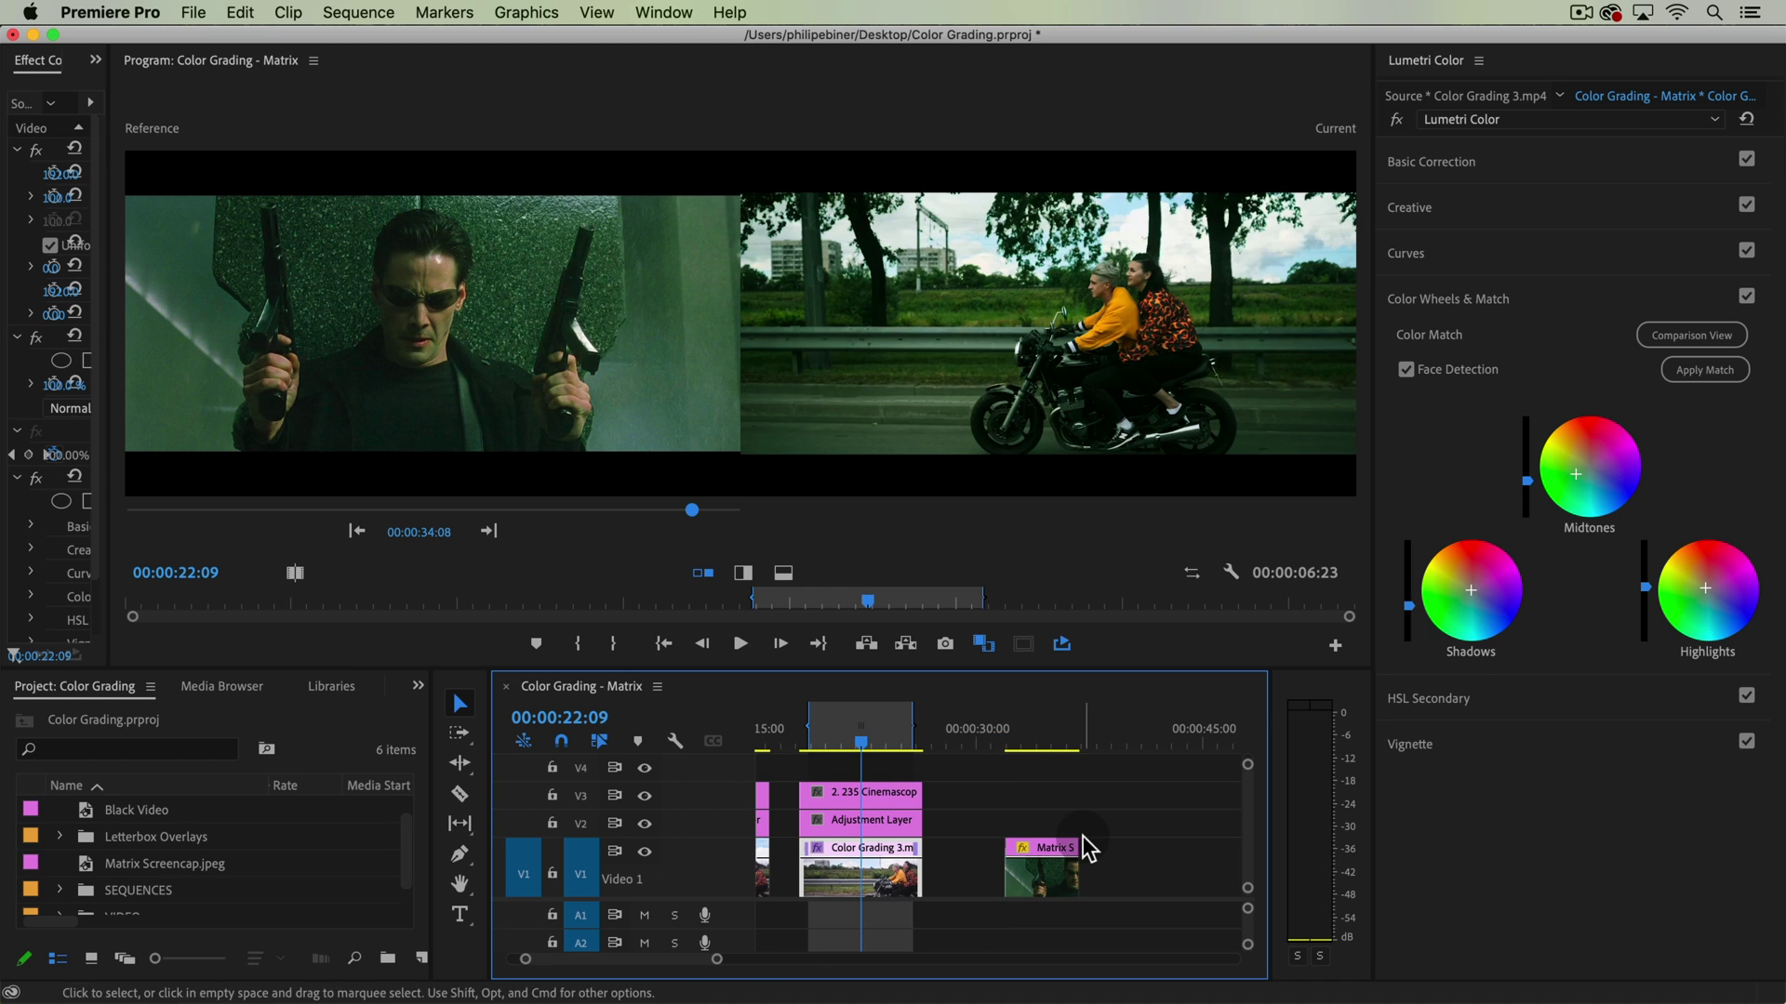
key(minus)
drag(1007, 873, 1167, 888)
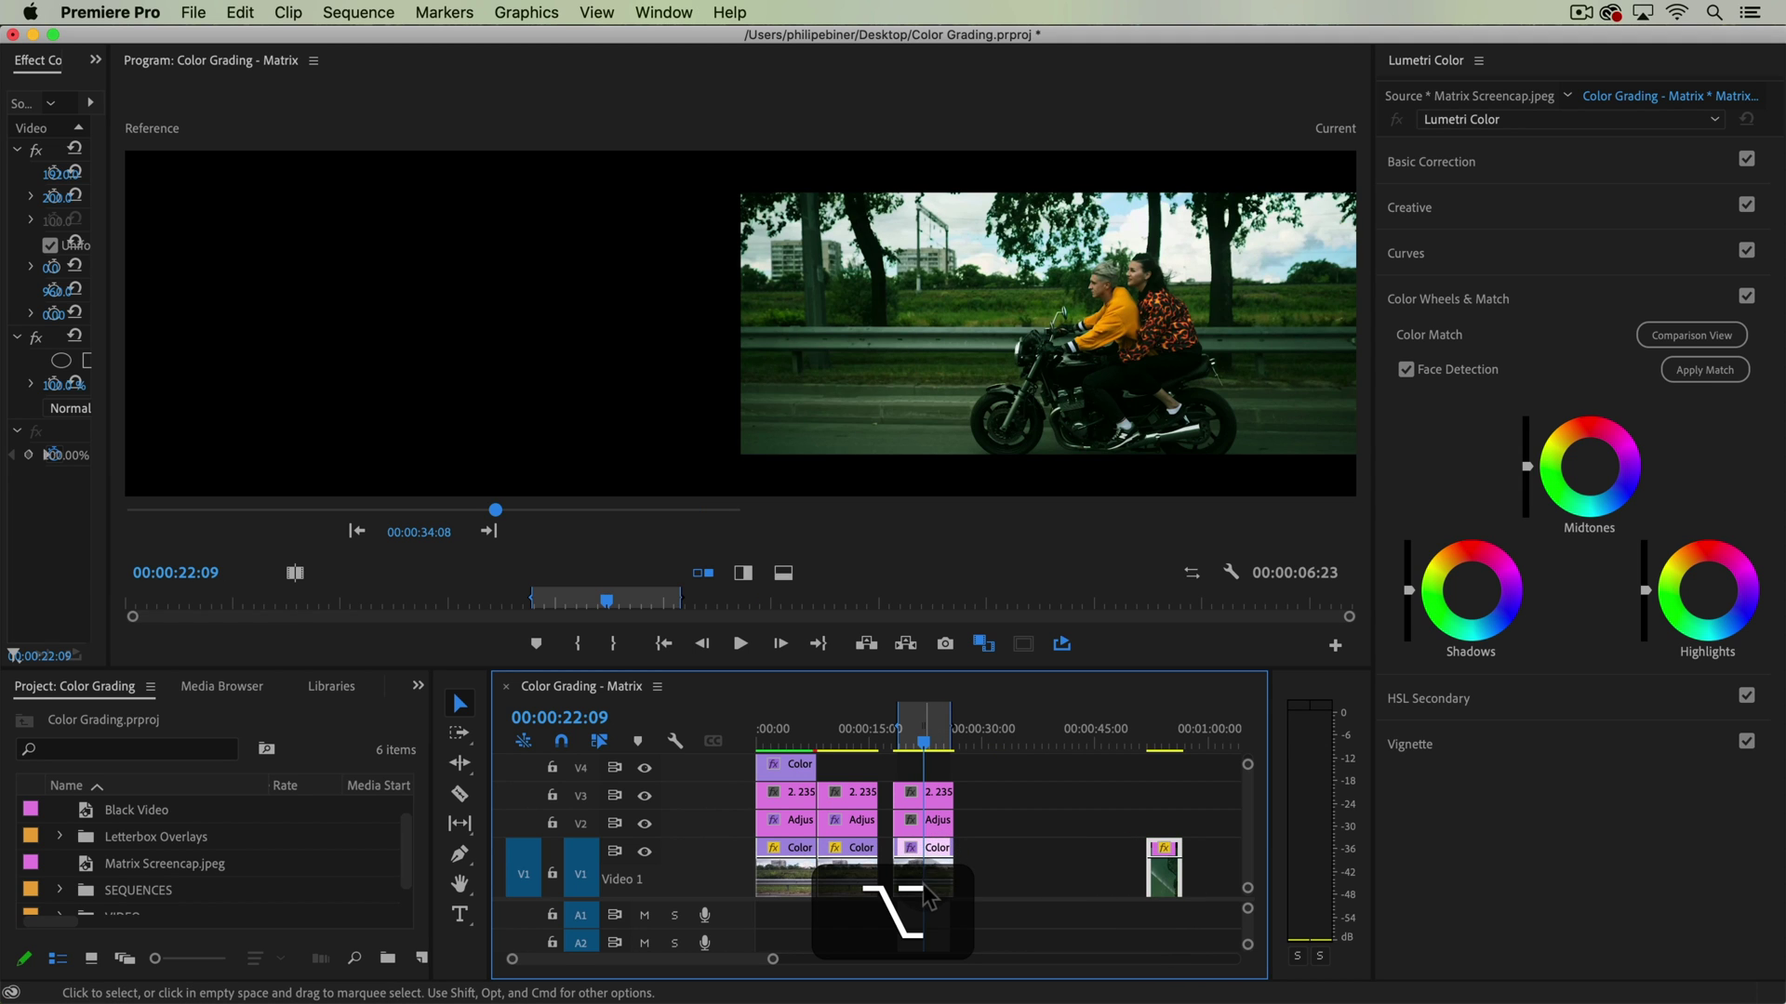
Option-drag a copy of the graded motorcycle clip after the others and widen Effect Controls.
drag(923, 883, 999, 890)
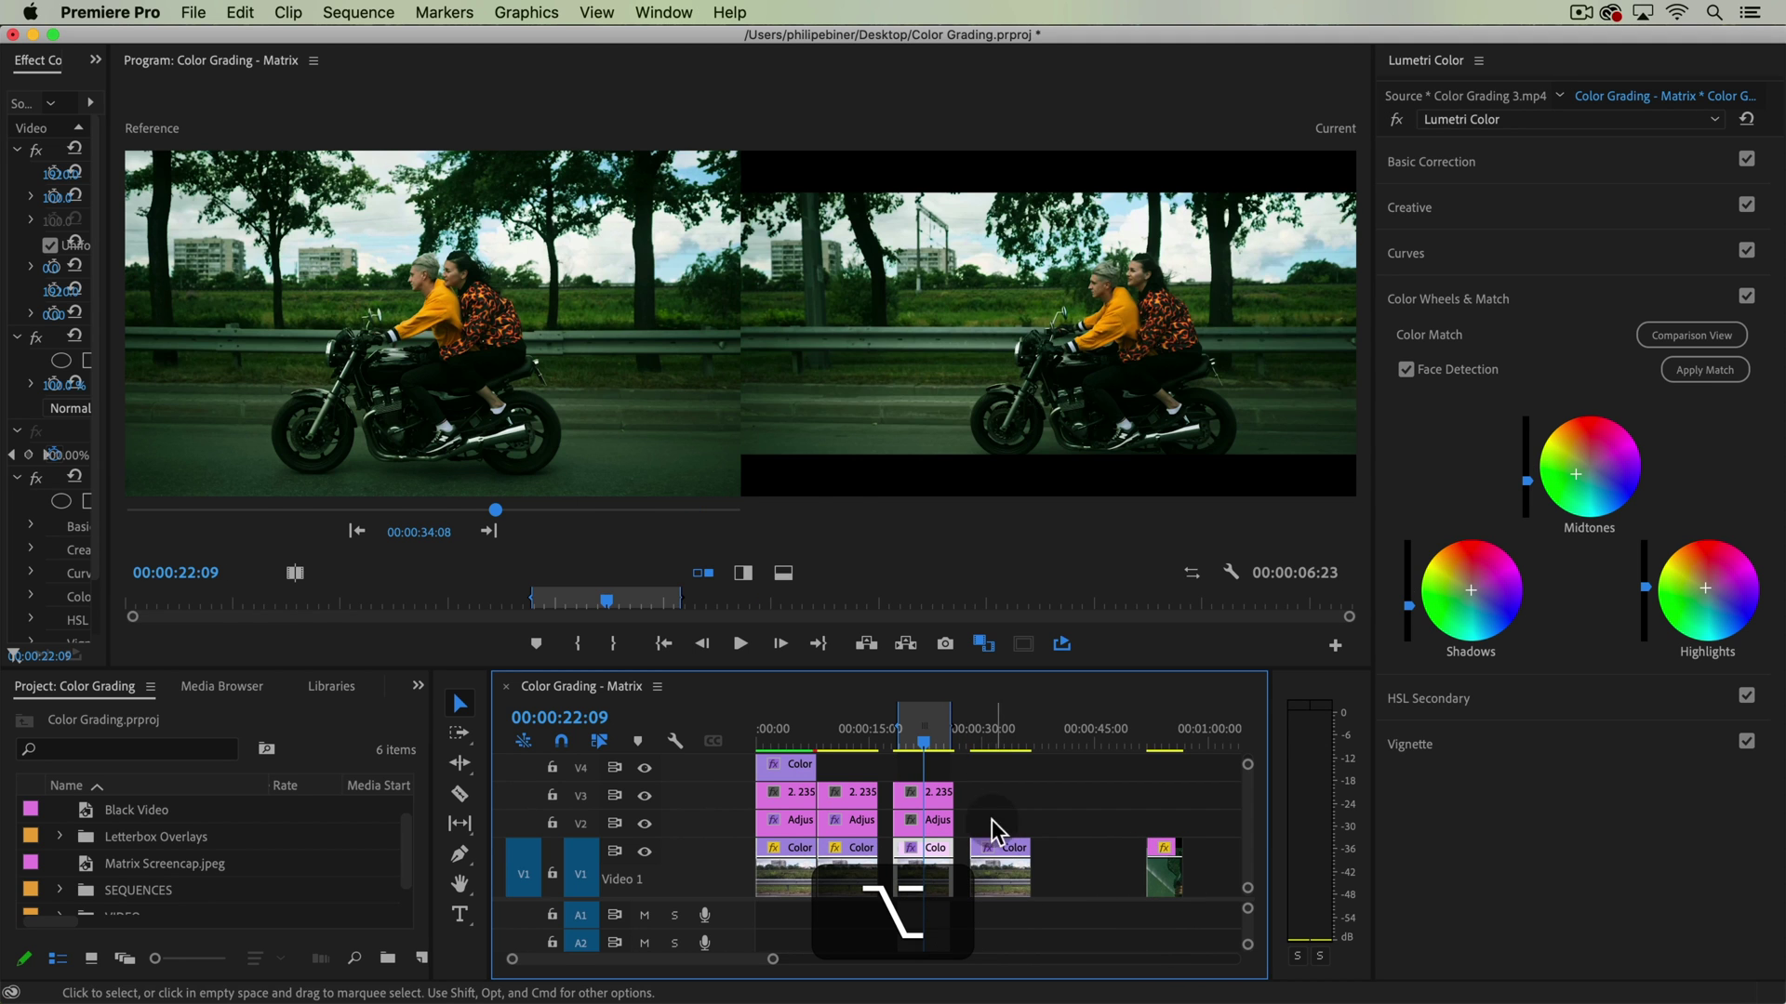
click(982, 735)
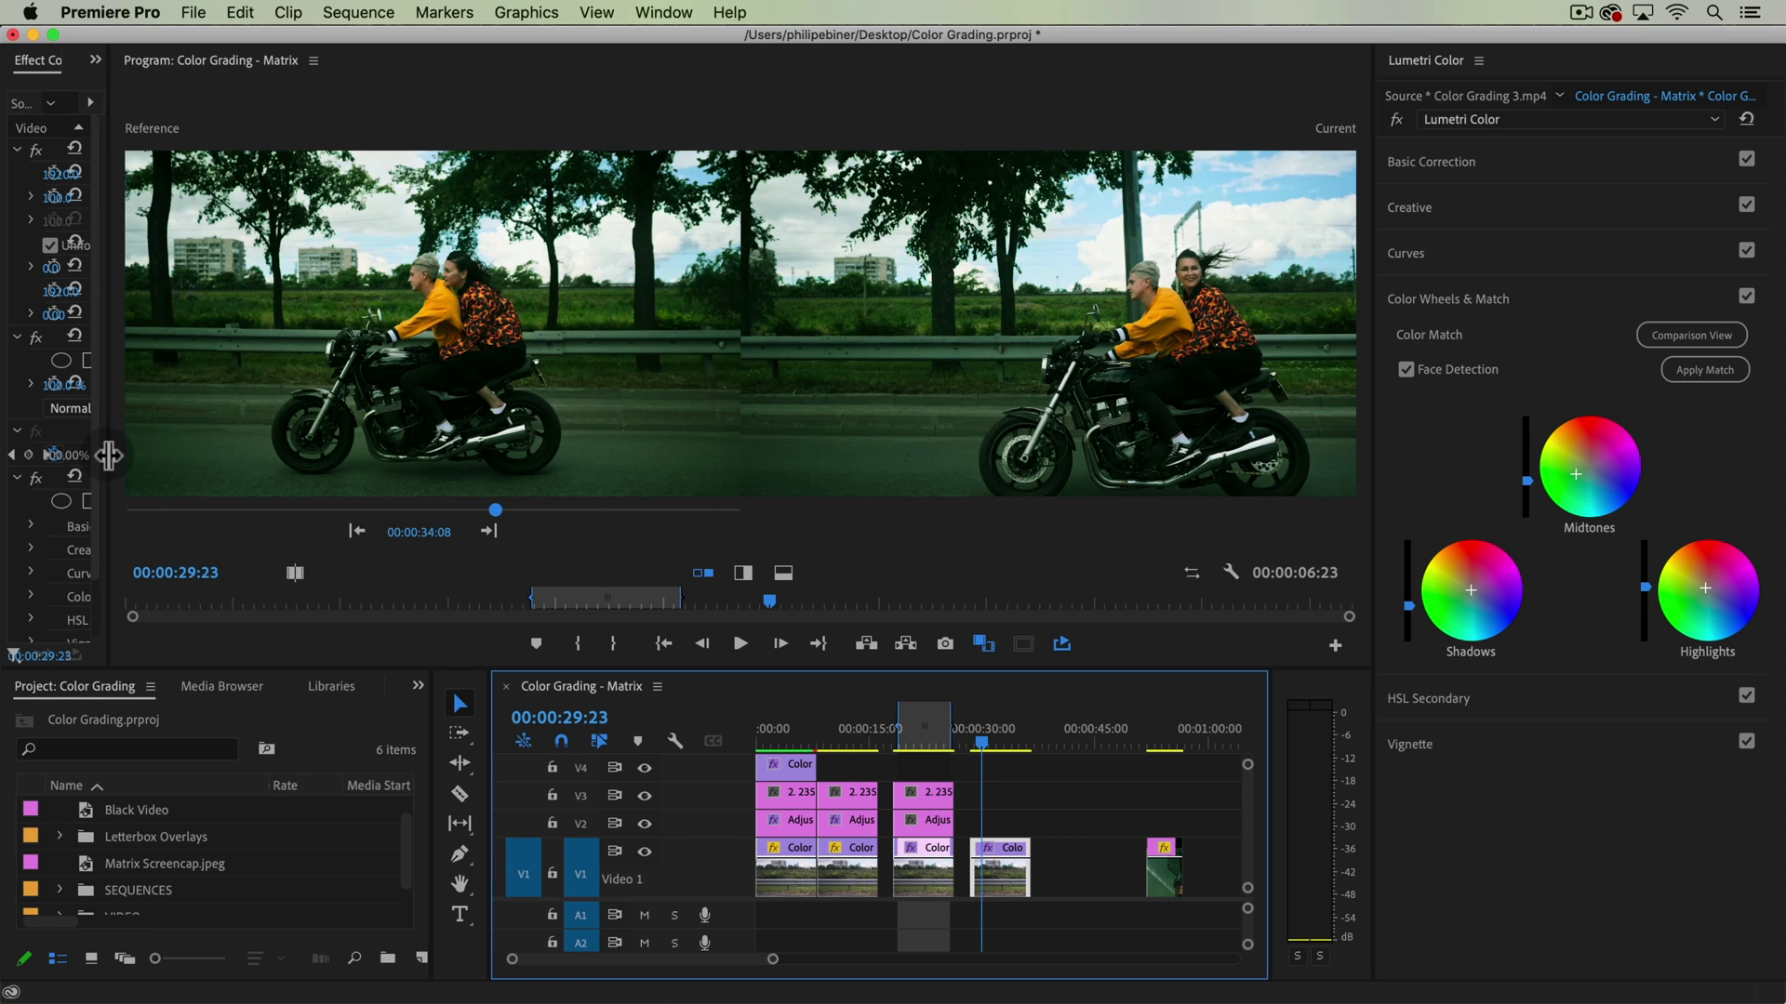
drag(108, 455, 328, 470)
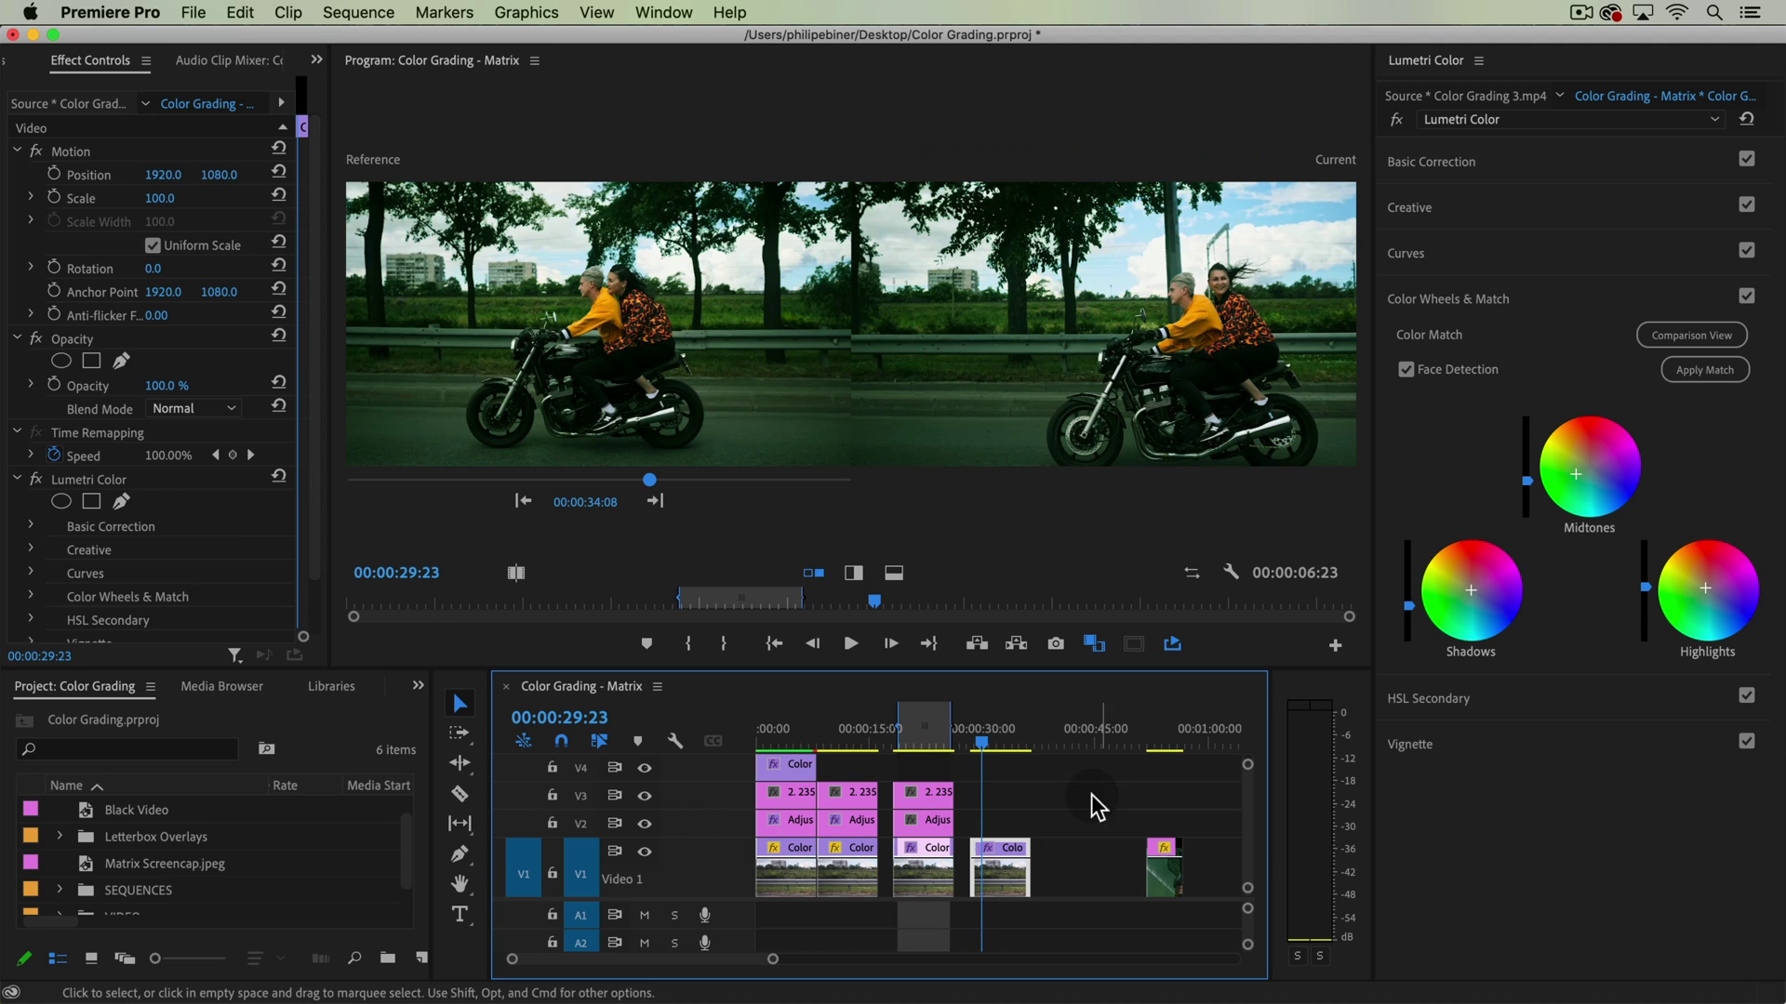
Delete Lumetri Color from the new copy and duplicate the adjustment layer and 2.235 letterbox above it.
click(136, 482)
key(BackSpace)
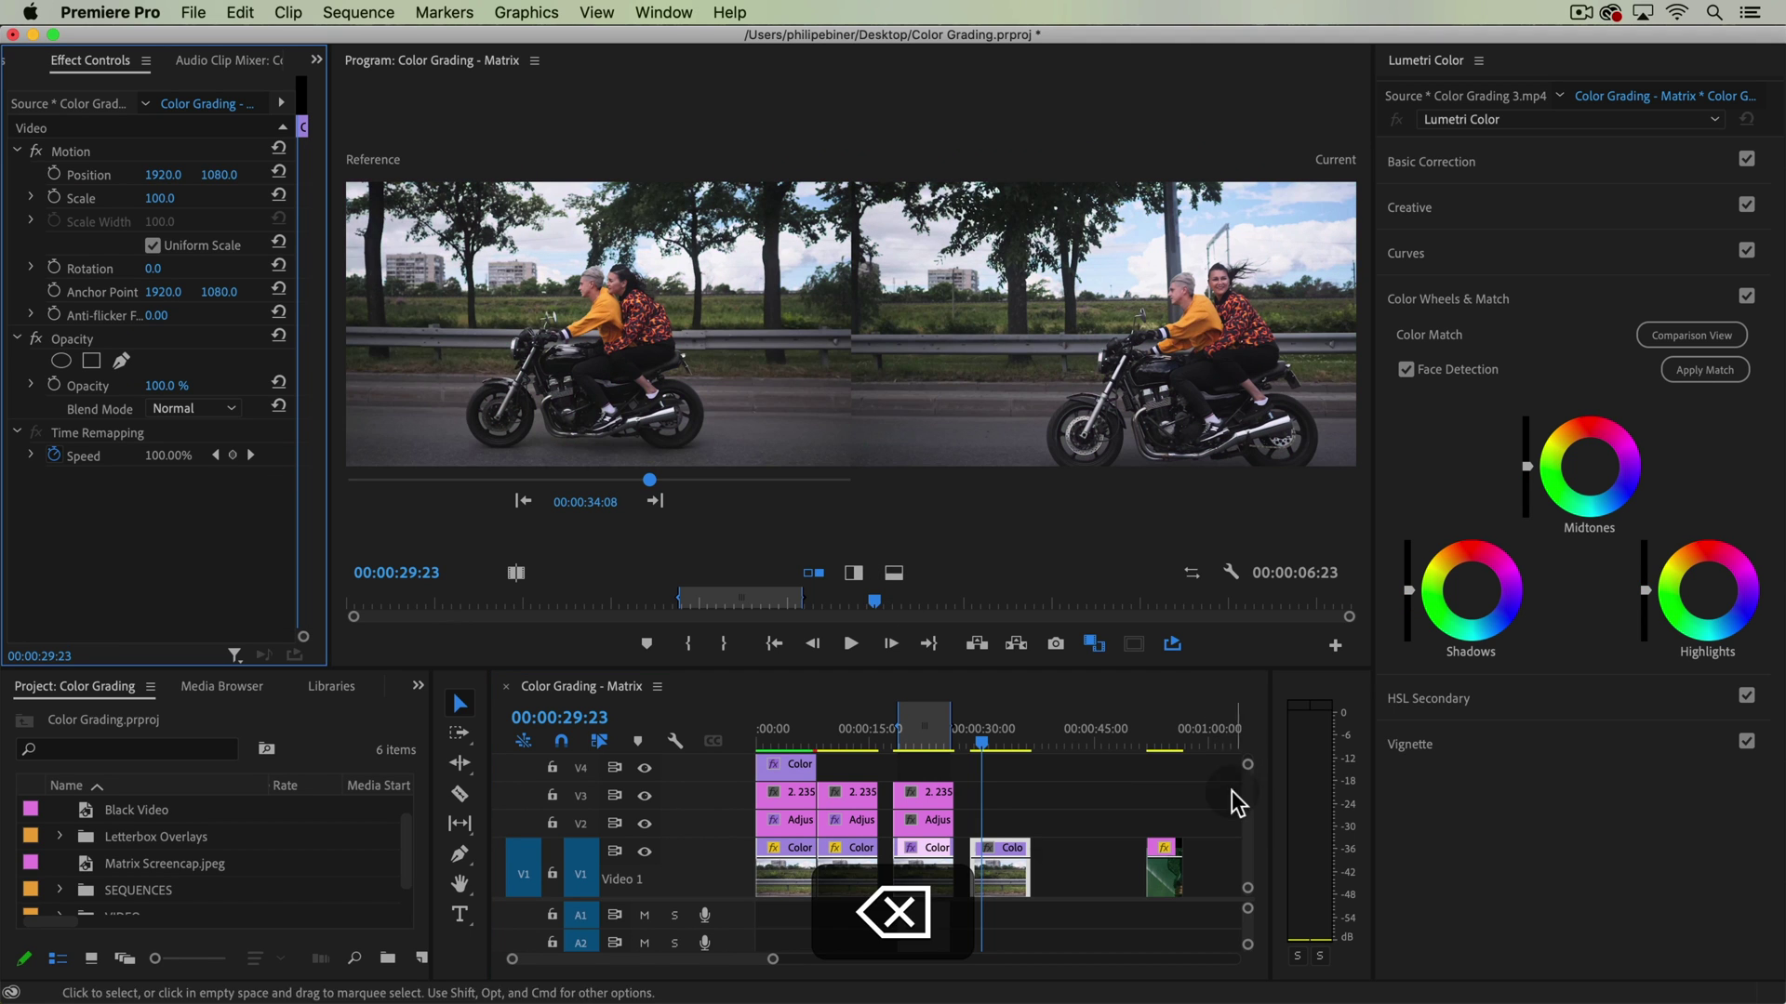
drag(923, 822, 995, 798)
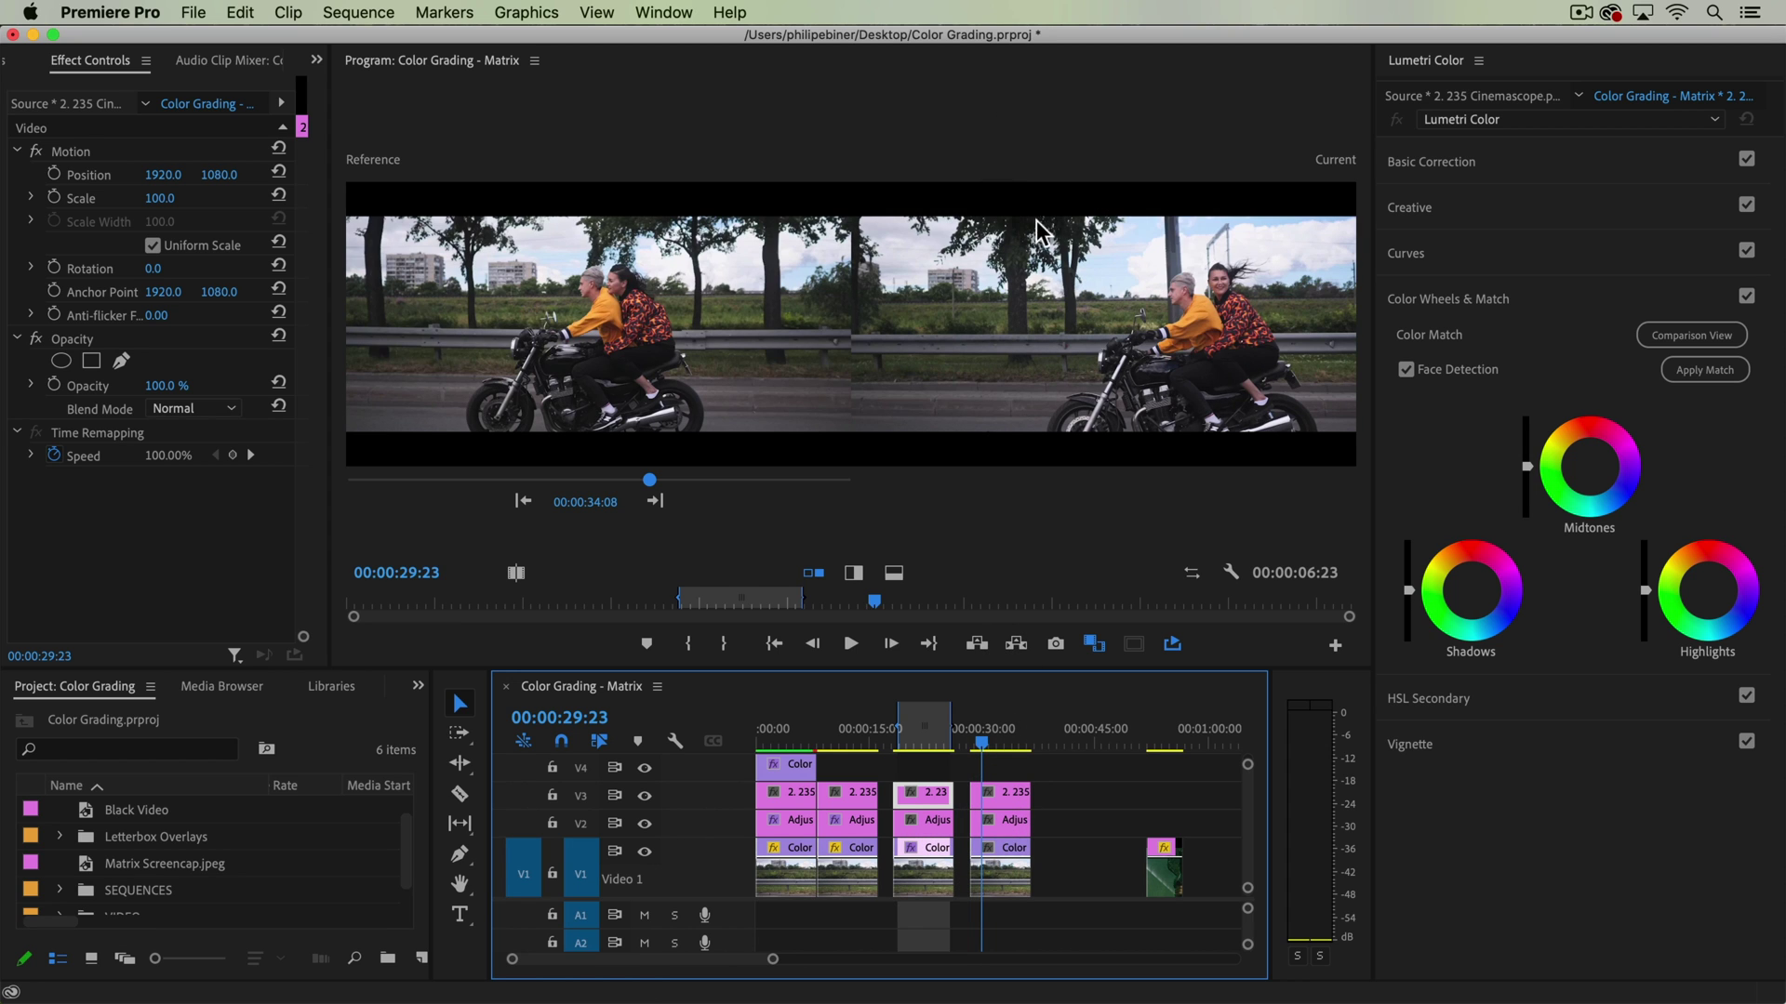
drag(1017, 739, 990, 733)
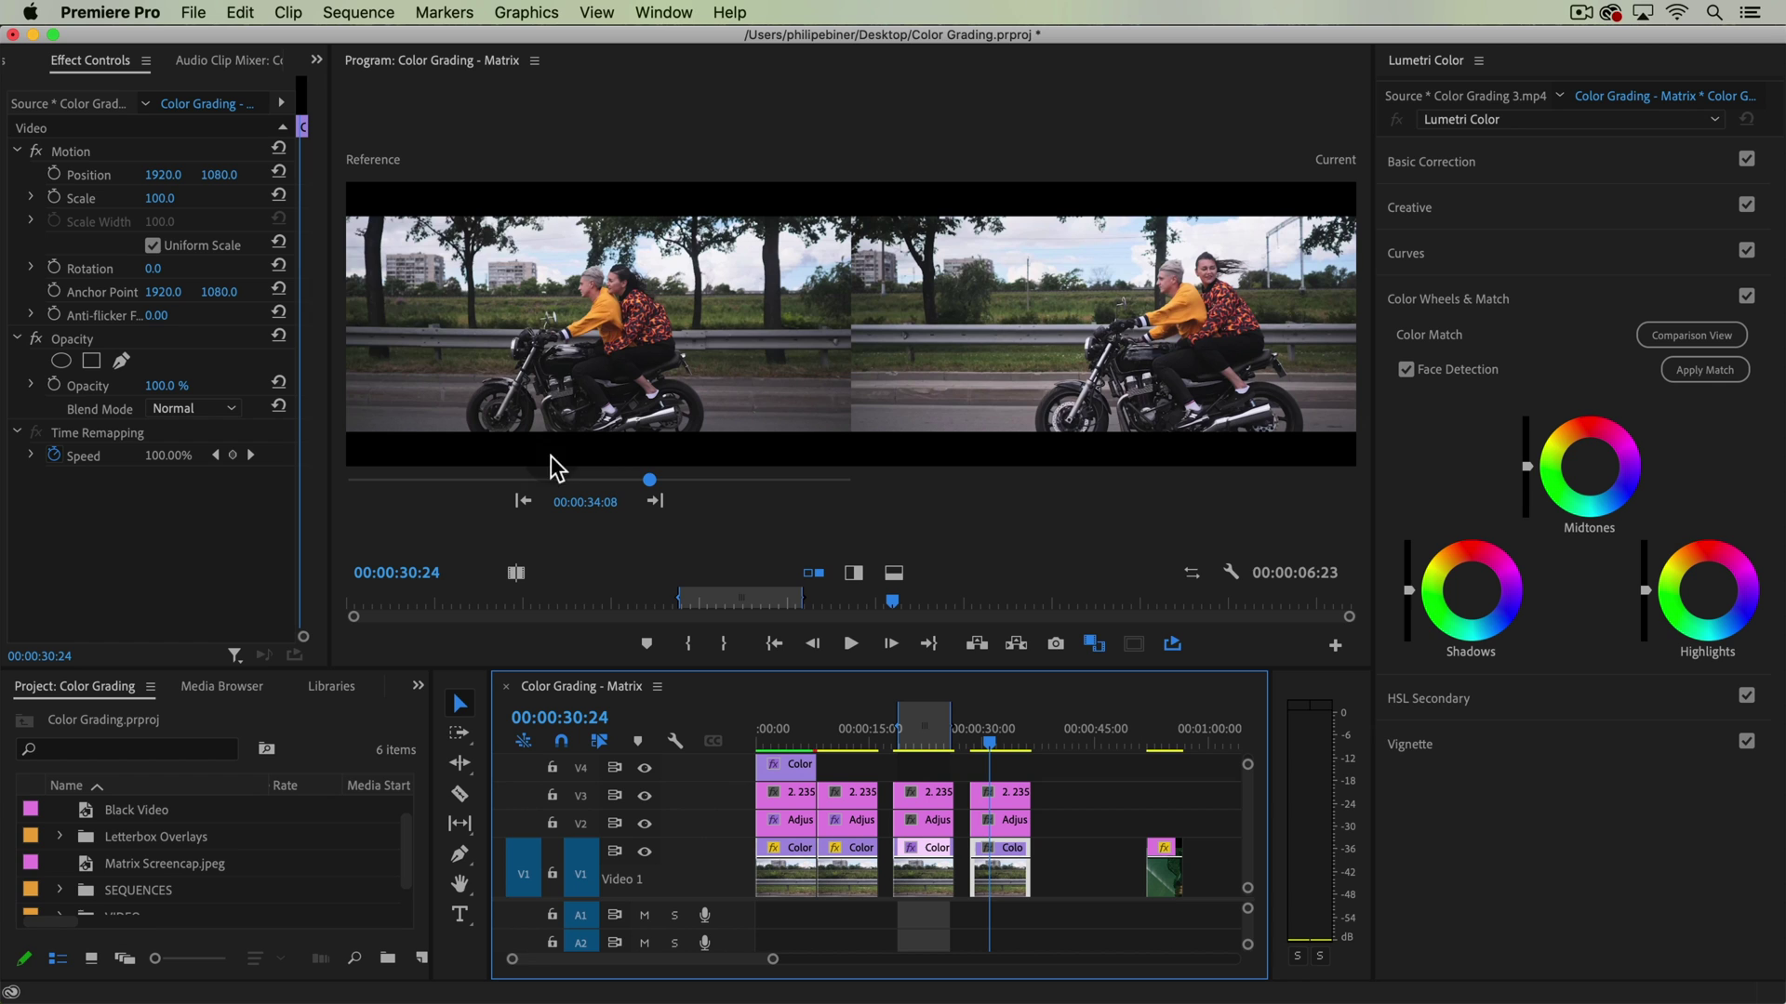
drag(650, 480, 695, 503)
Jump the Reference monitor to the Matrix shot and select the V2 adjustment layer over the new clip.
click(656, 505)
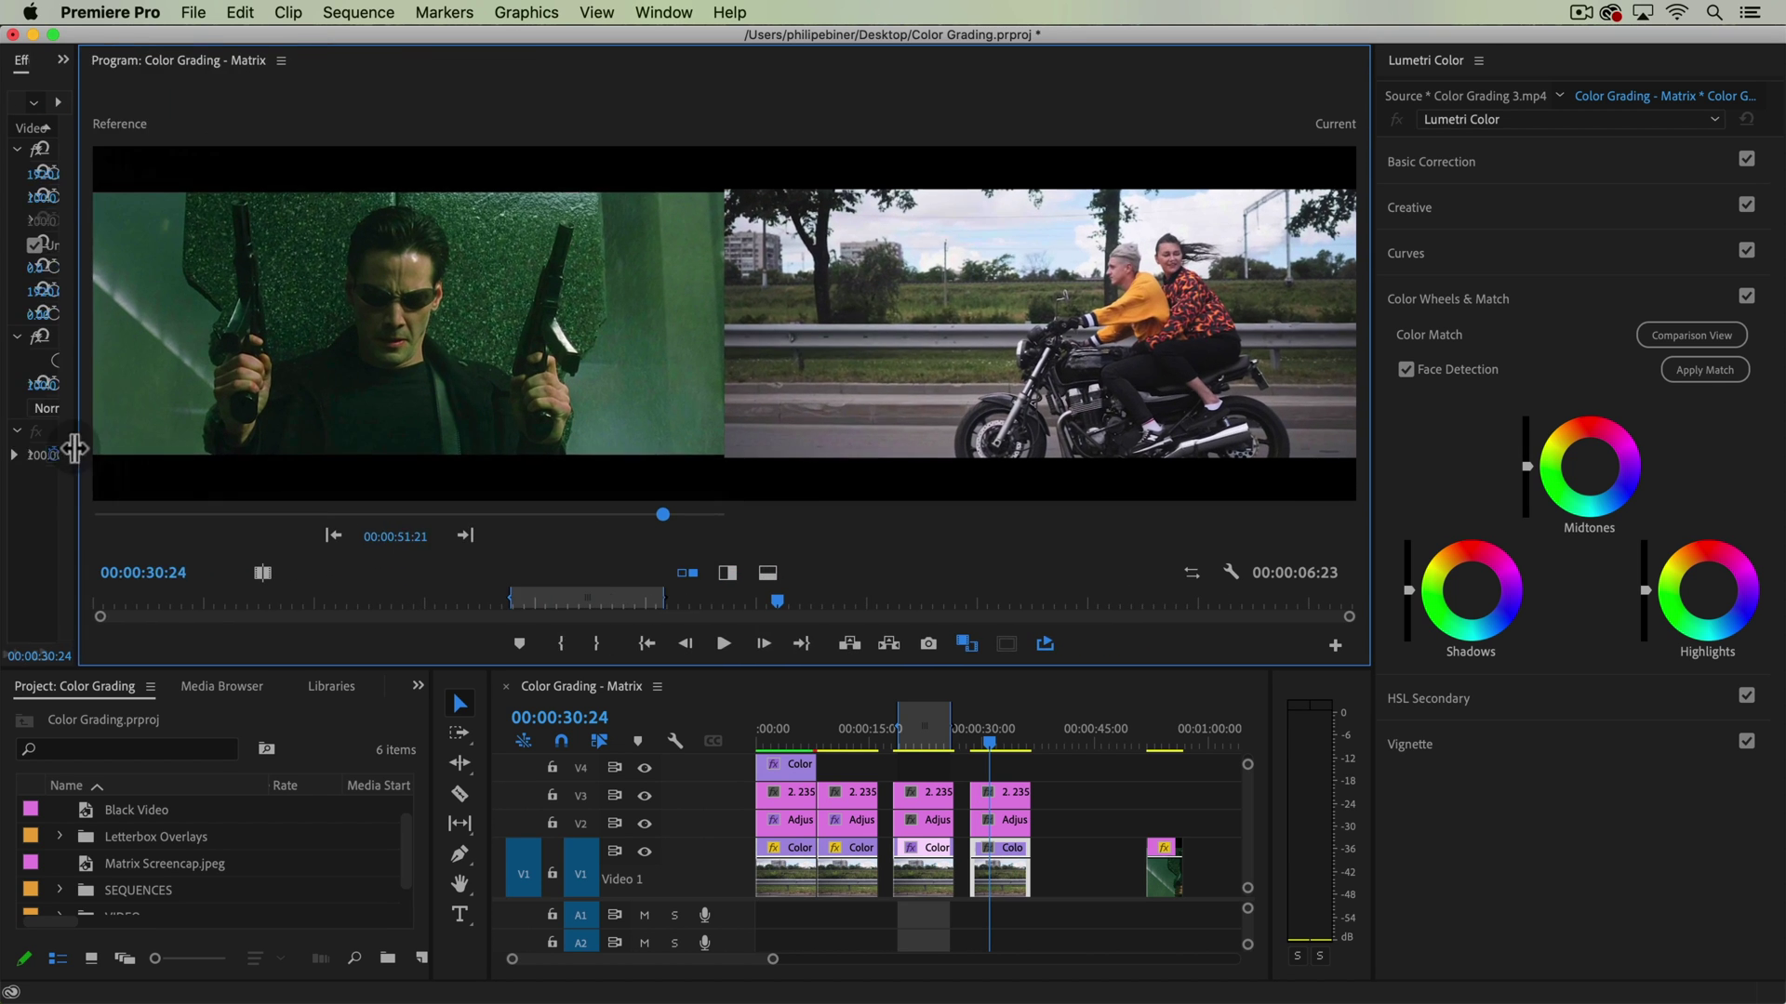
drag(75, 450, 103, 449)
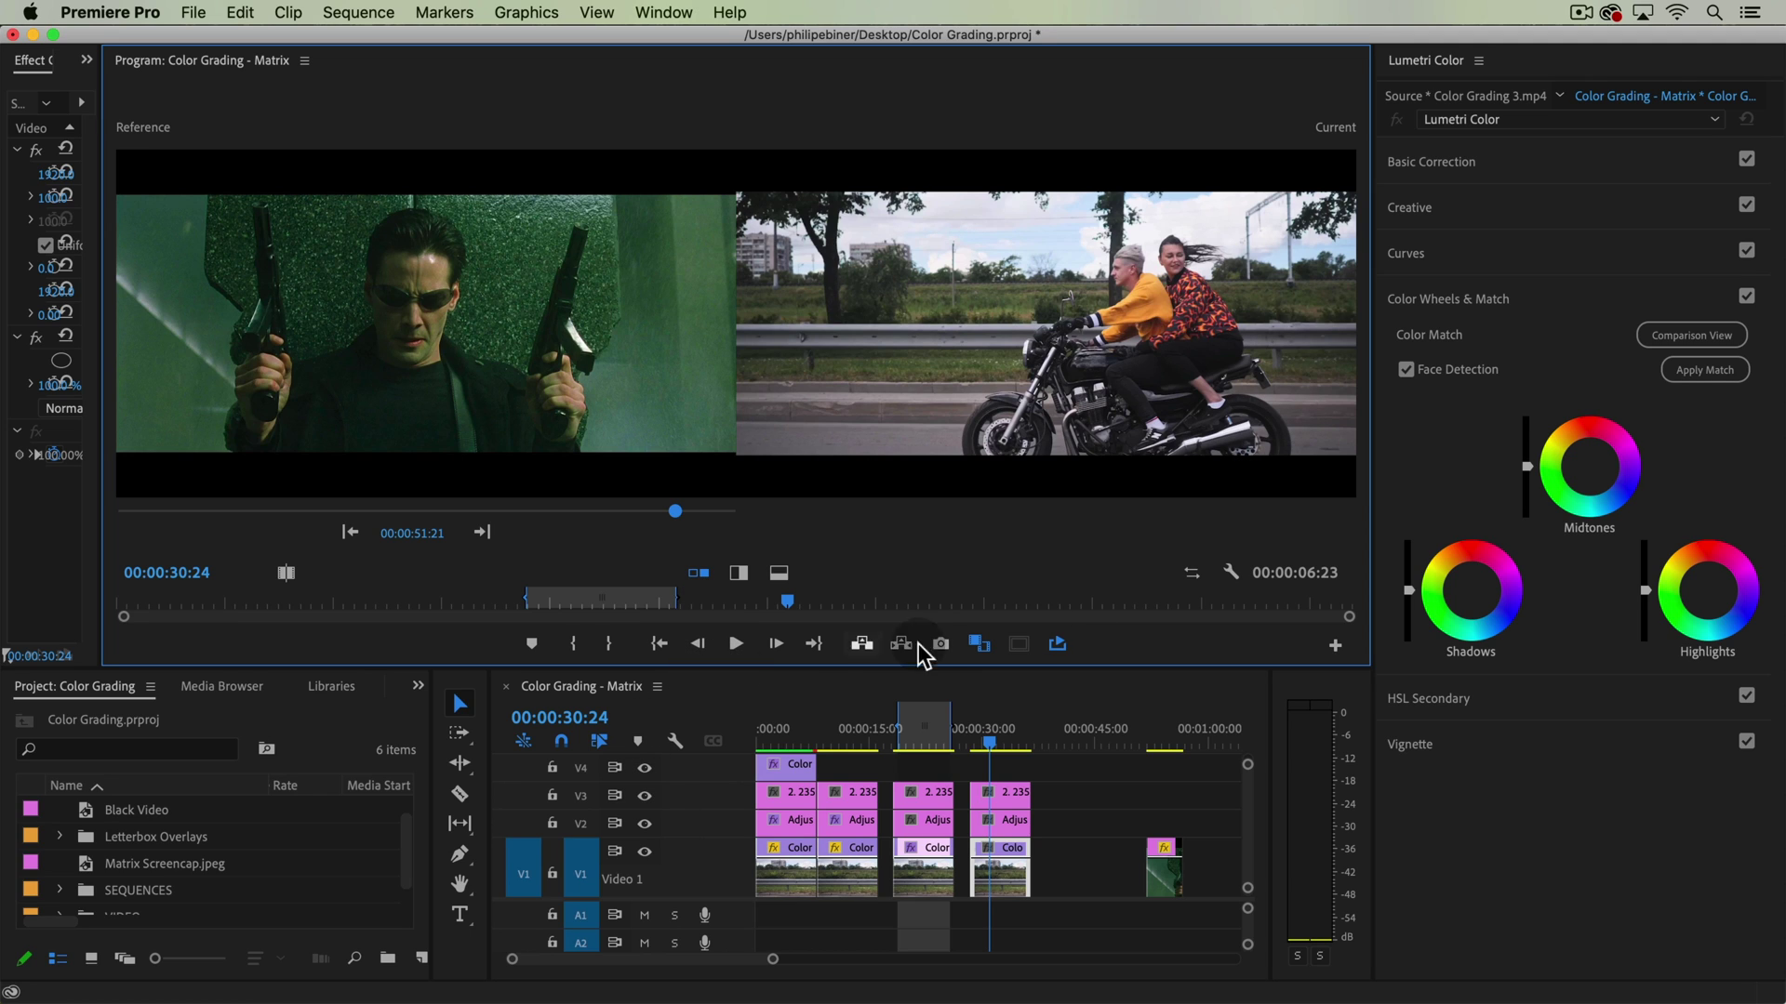
click(1003, 822)
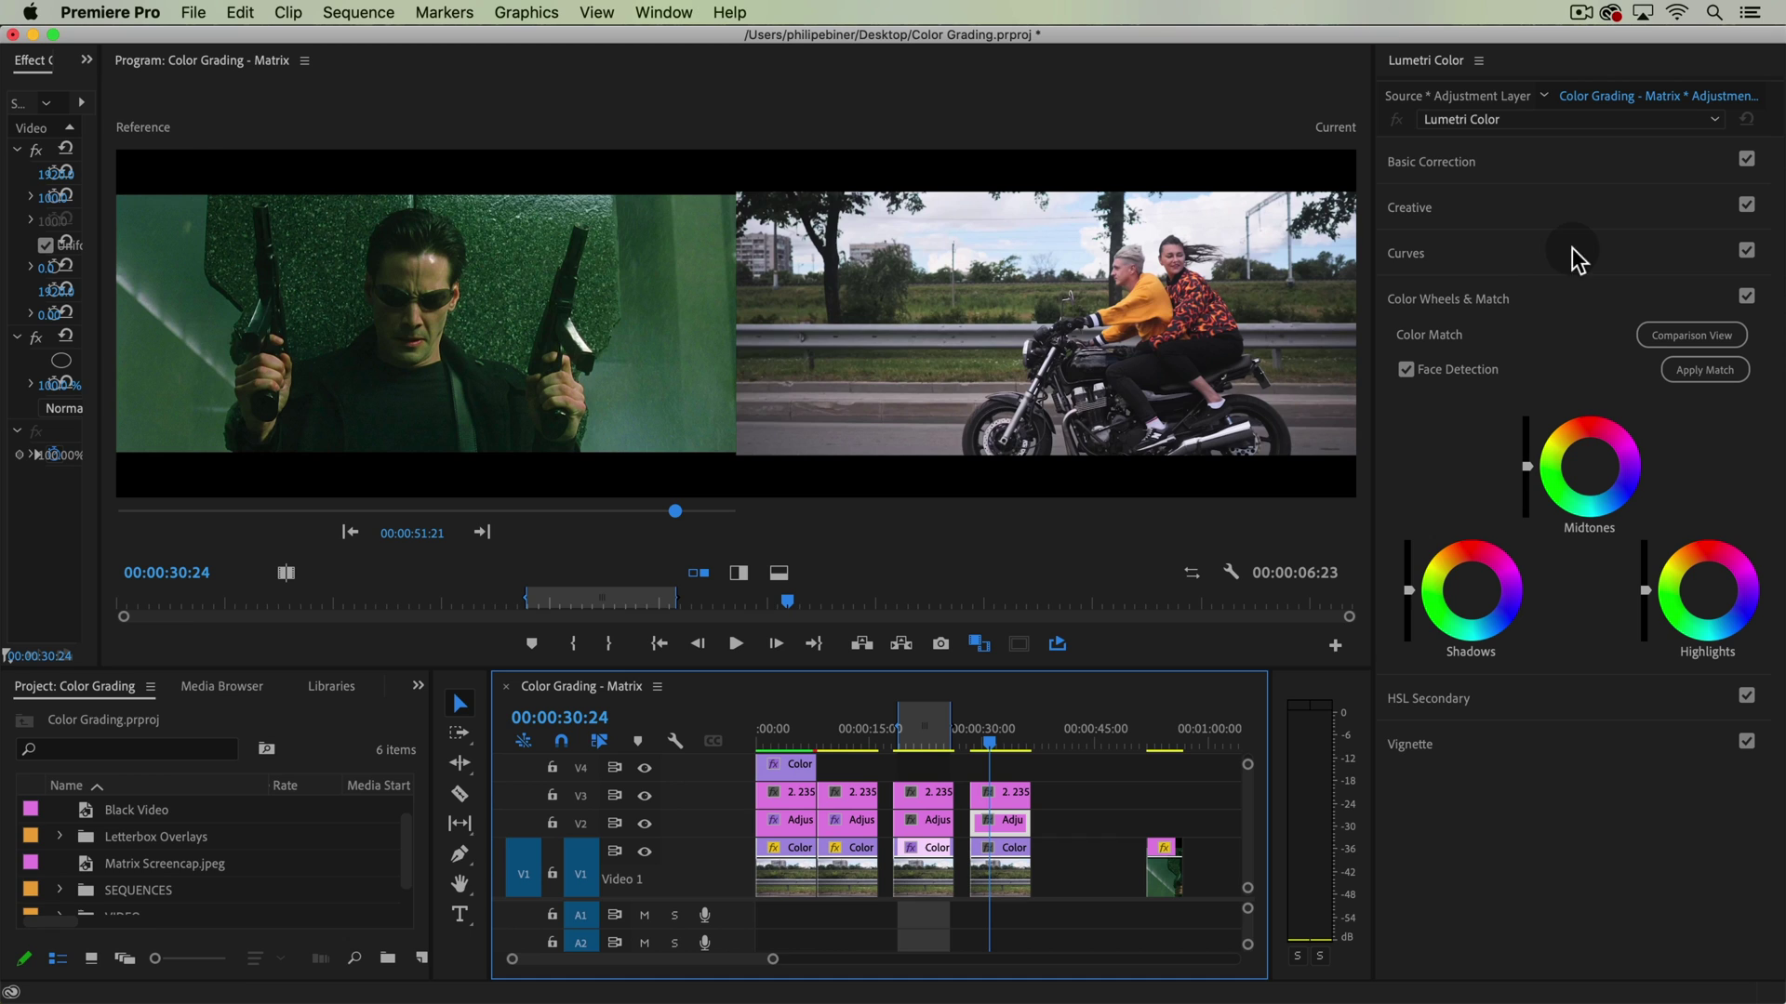
Try a green Tint of -63.3 in Basic Correction, then reset Tint to 0.
click(1504, 166)
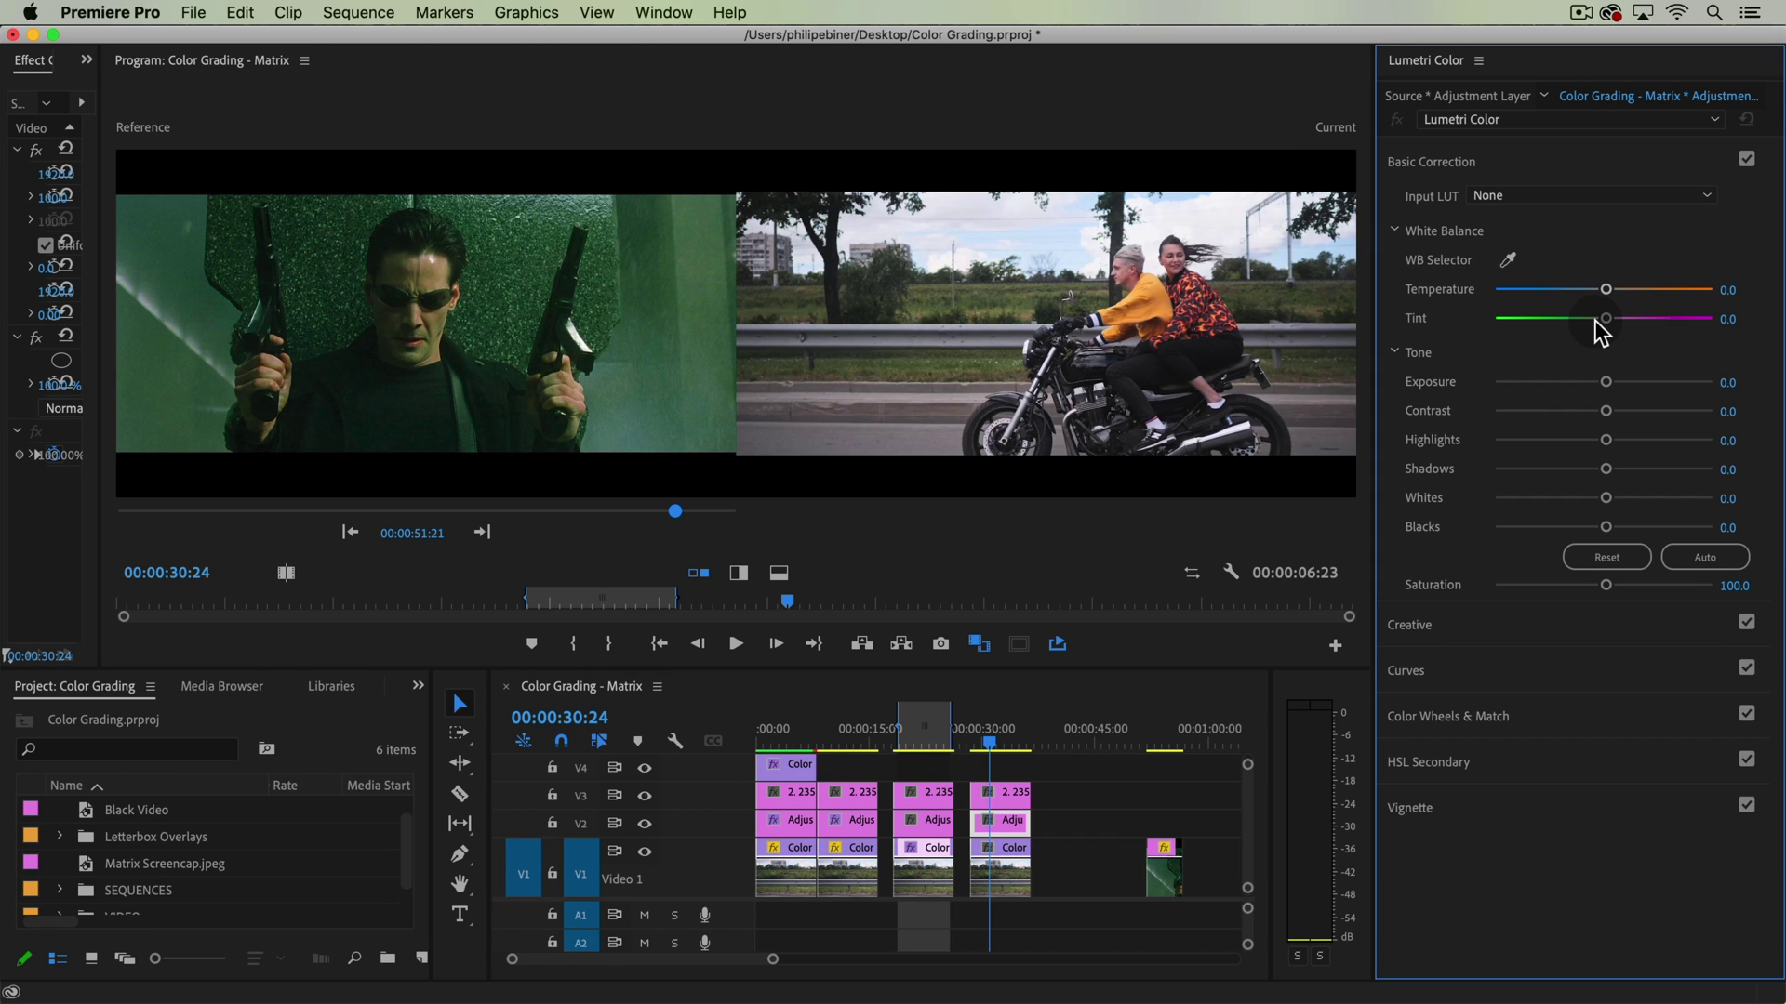
drag(1600, 317, 1550, 327)
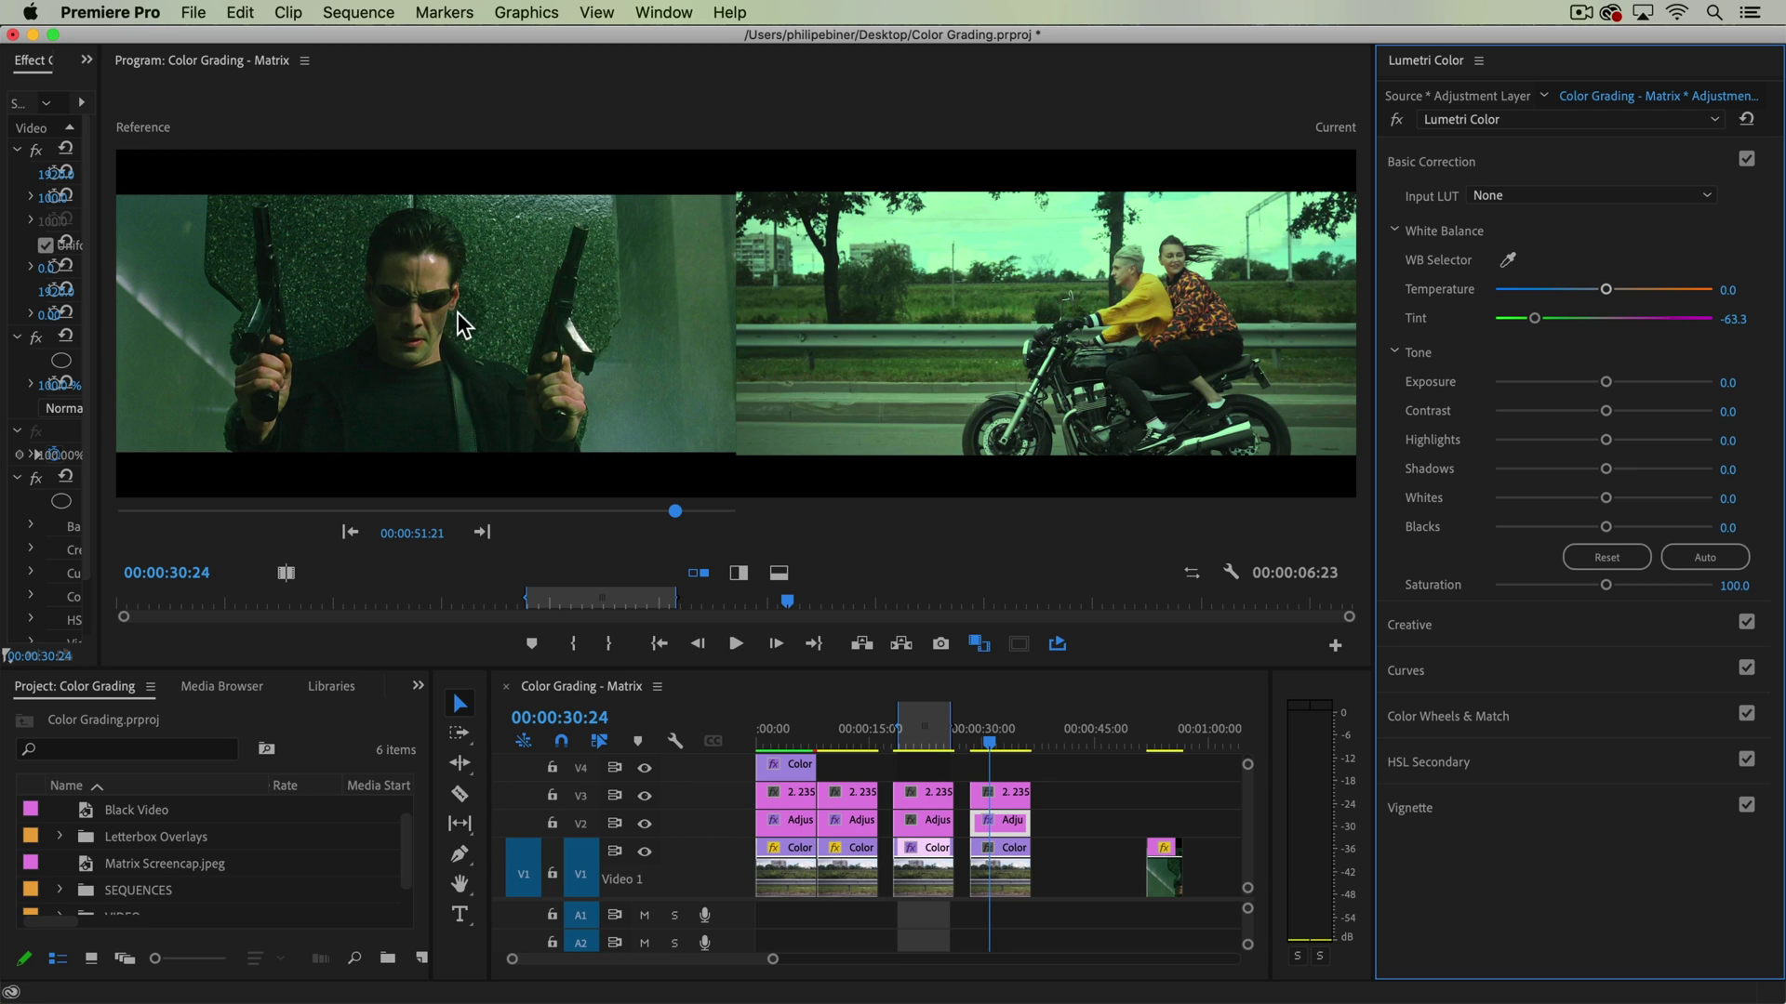
double_click(1535, 317)
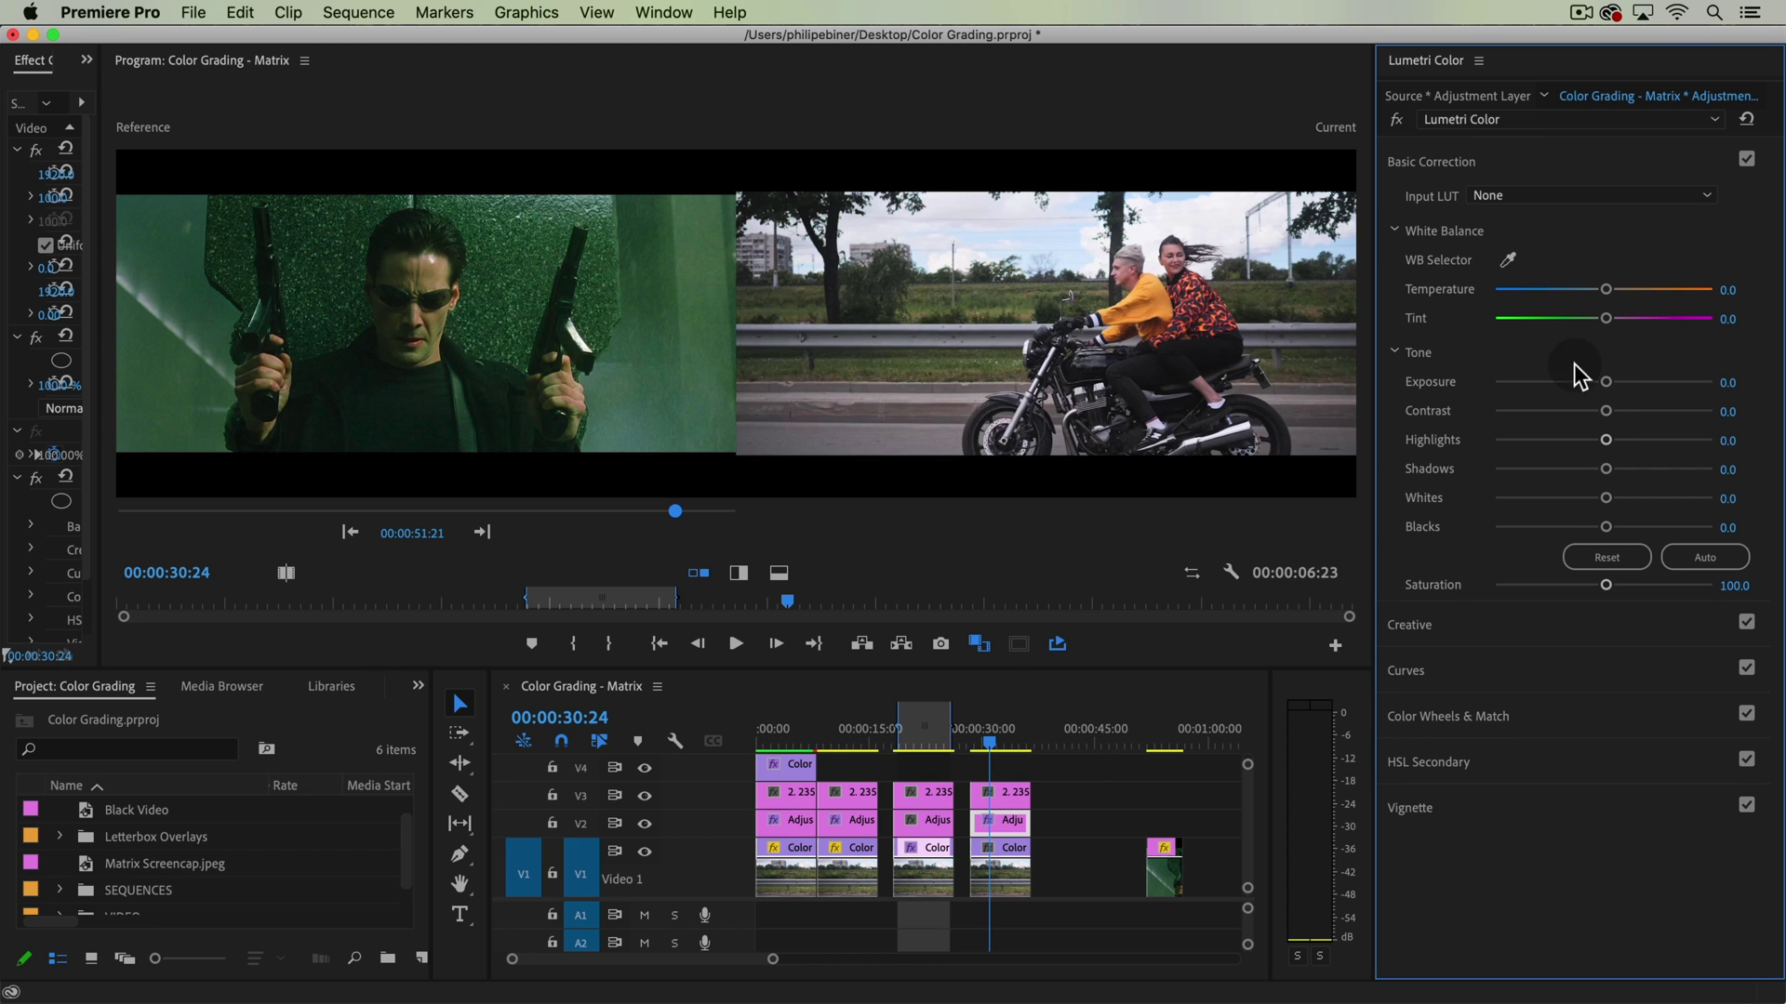
Bend the master RGB curve into an S-shape by raising midtones and lowering shadows.
click(1475, 668)
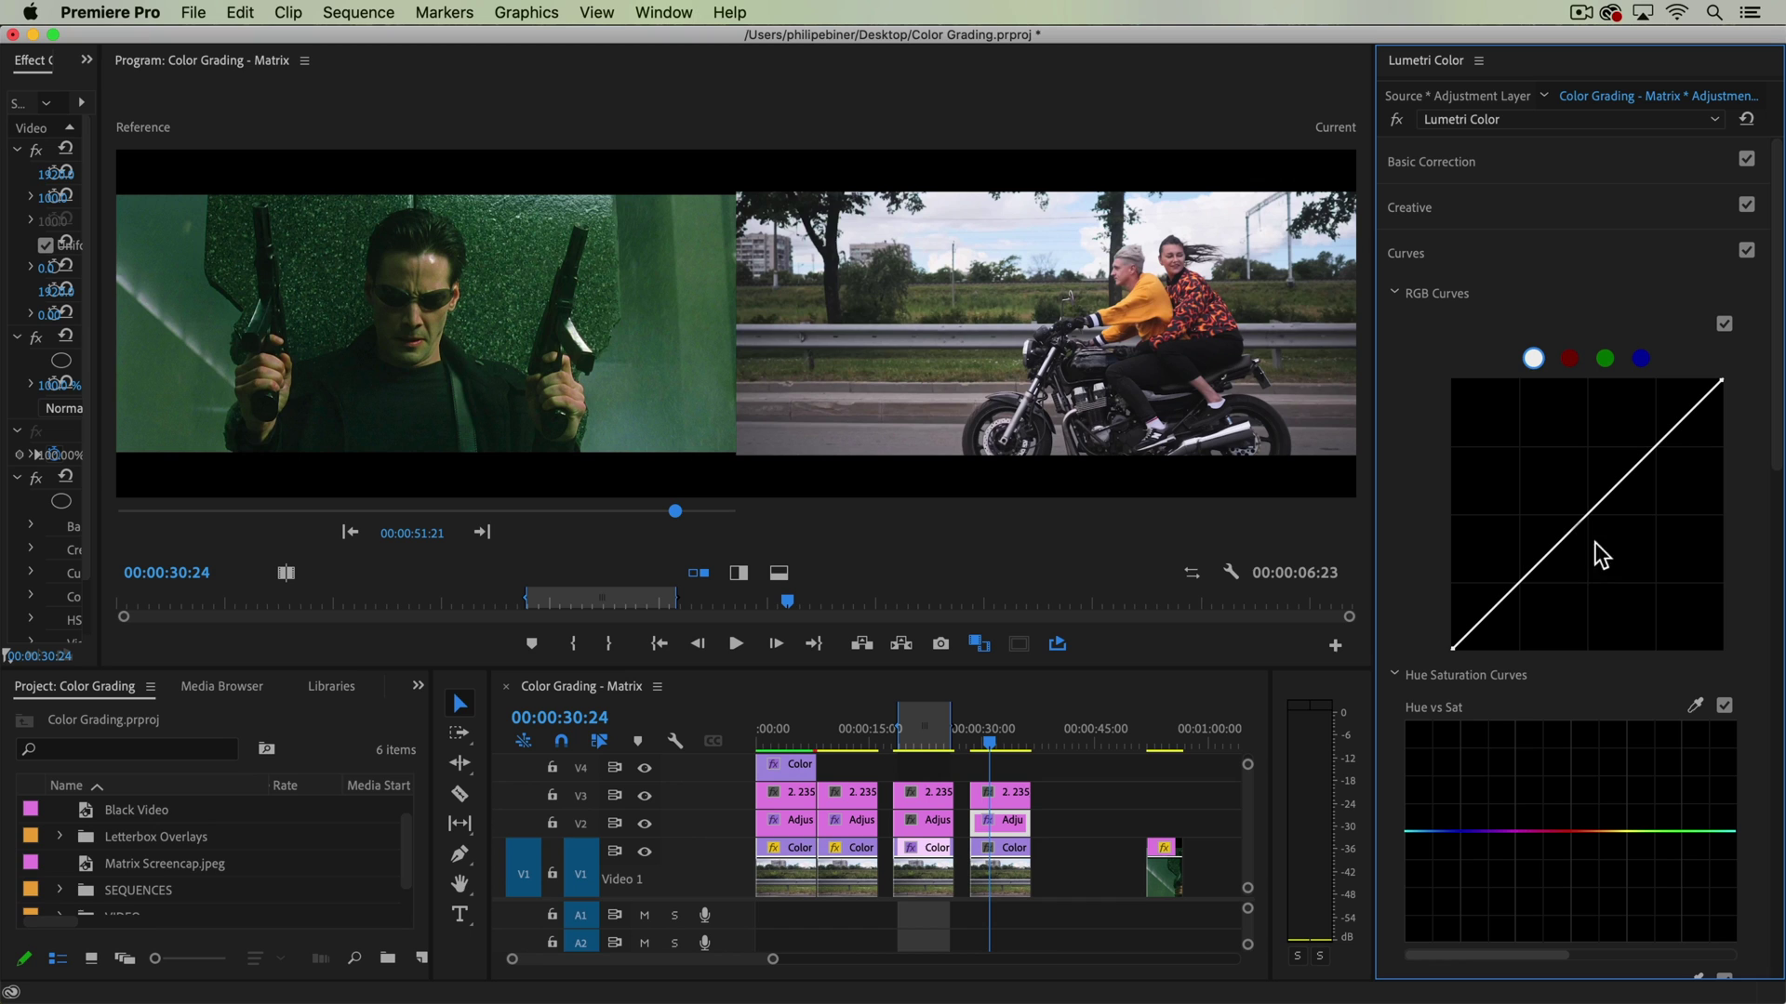
drag(1646, 454, 1638, 442)
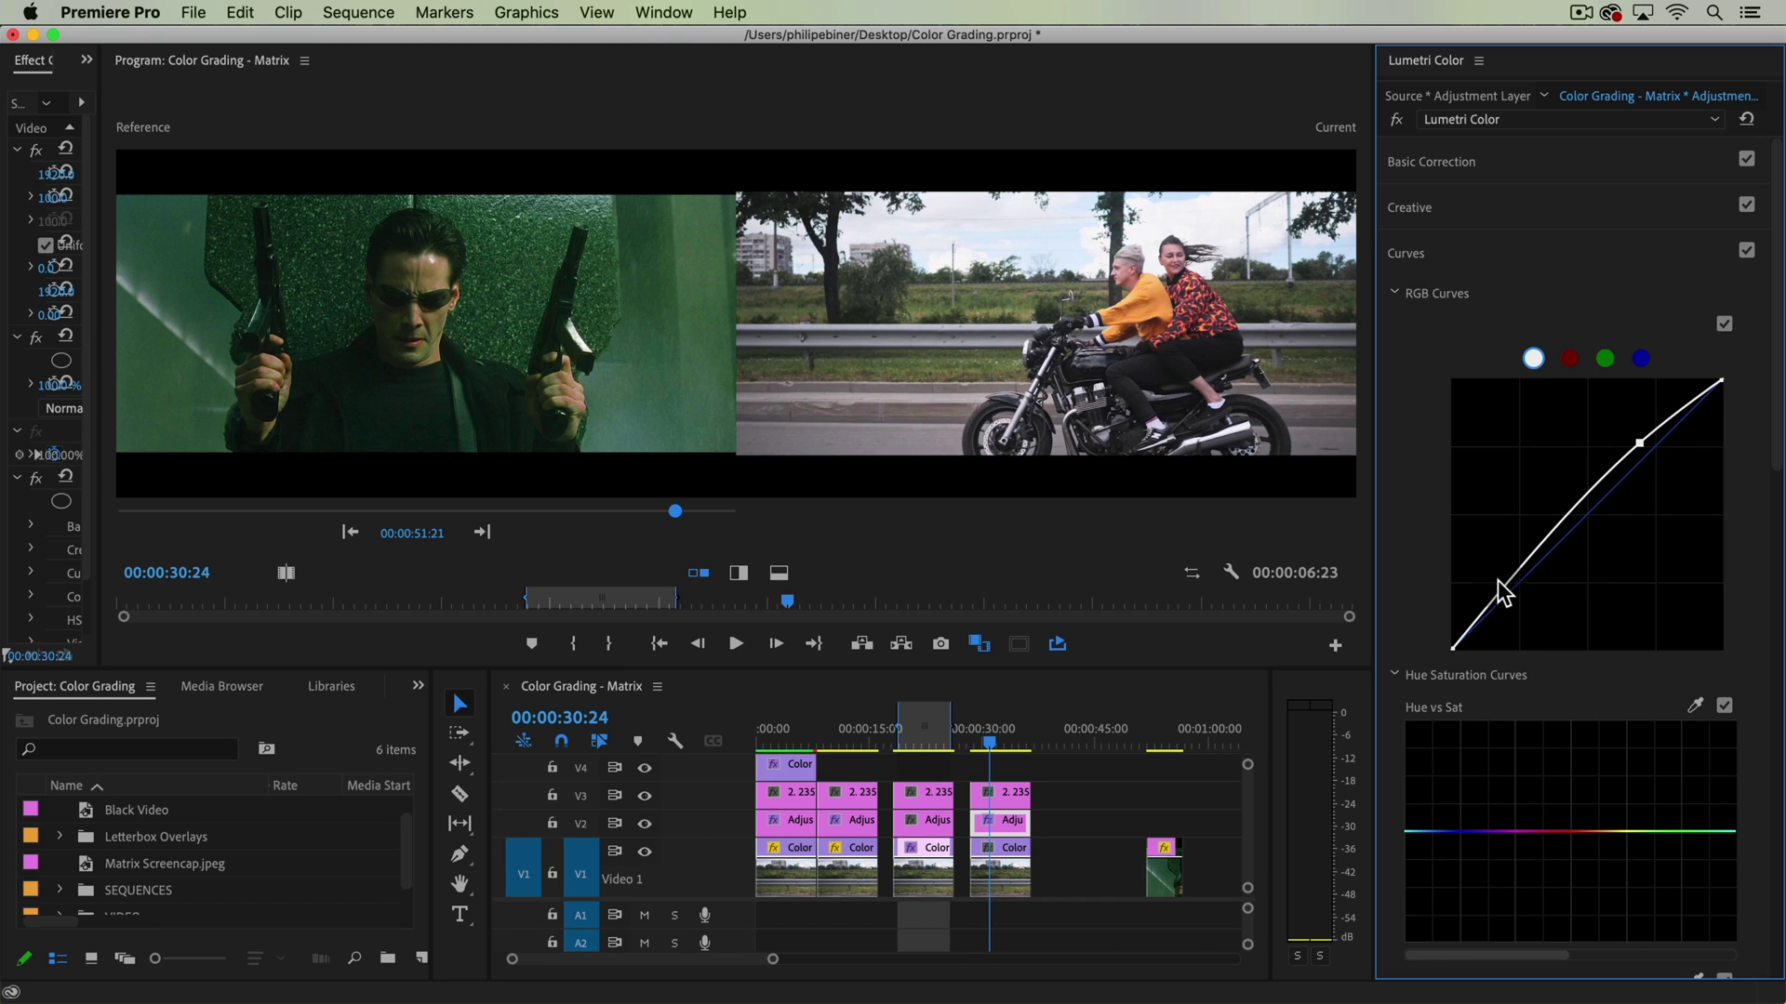
drag(1513, 582, 1508, 595)
Lift the green channel curve in the shadows and ease its upper half back down.
click(1601, 358)
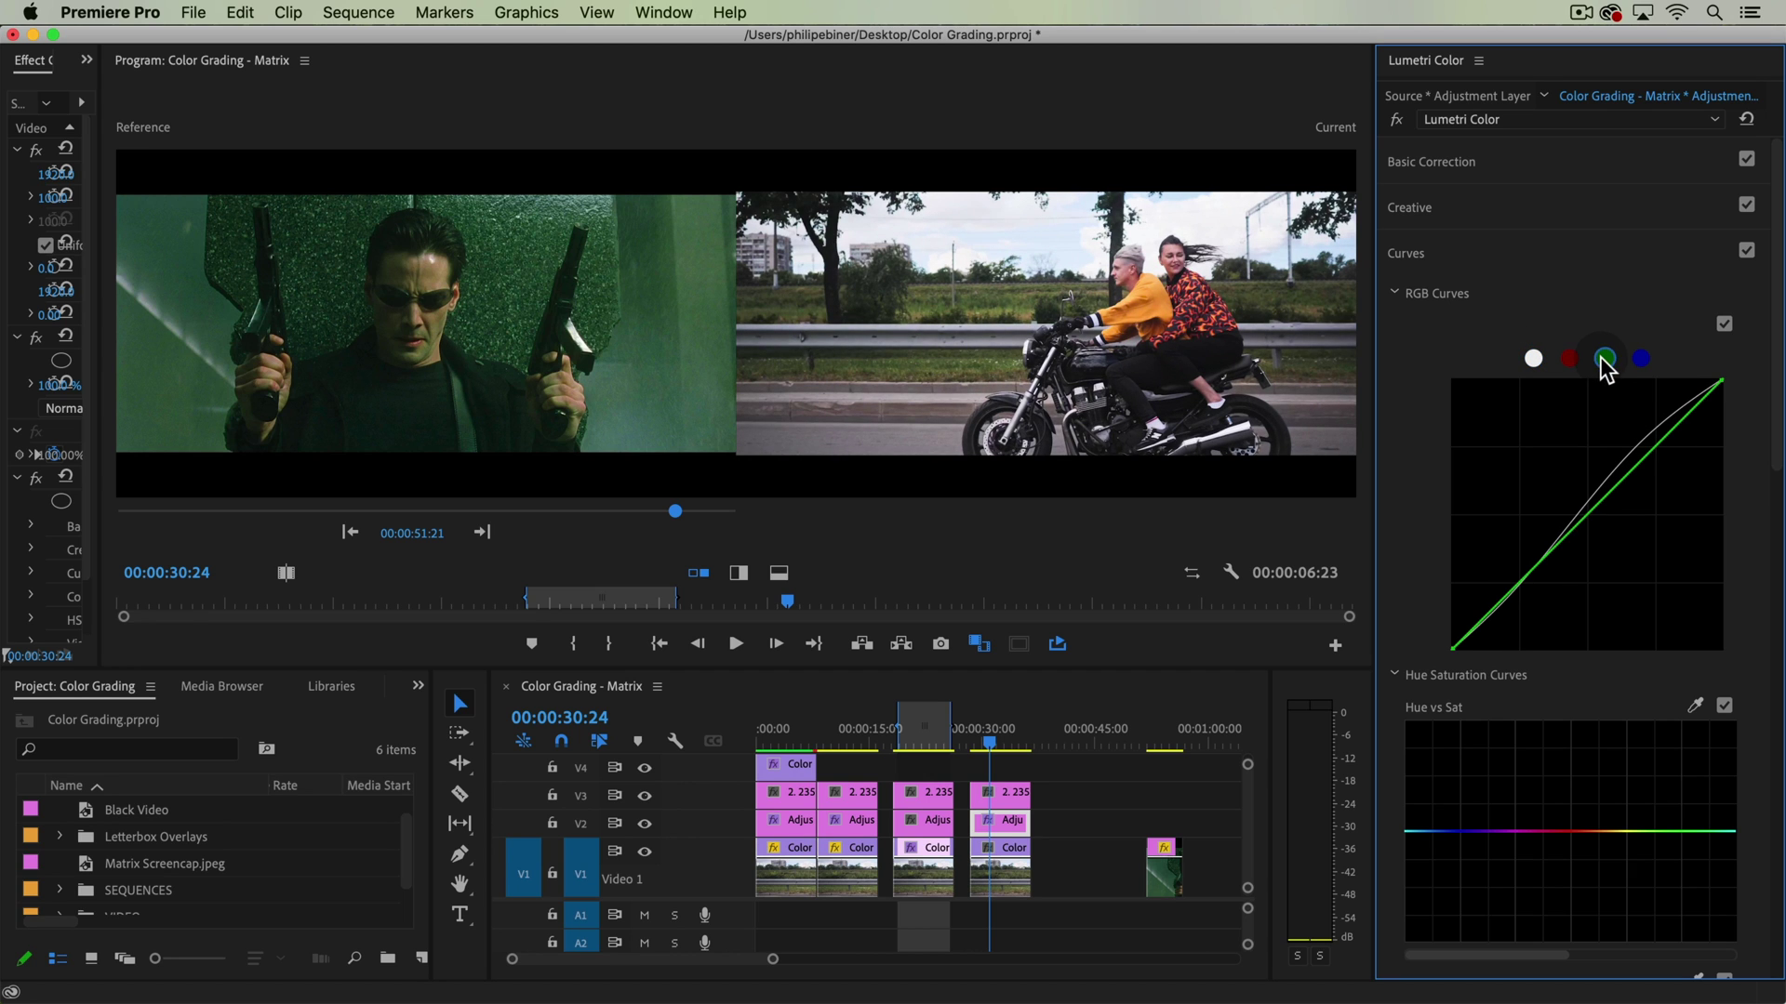
drag(1587, 515, 1527, 542)
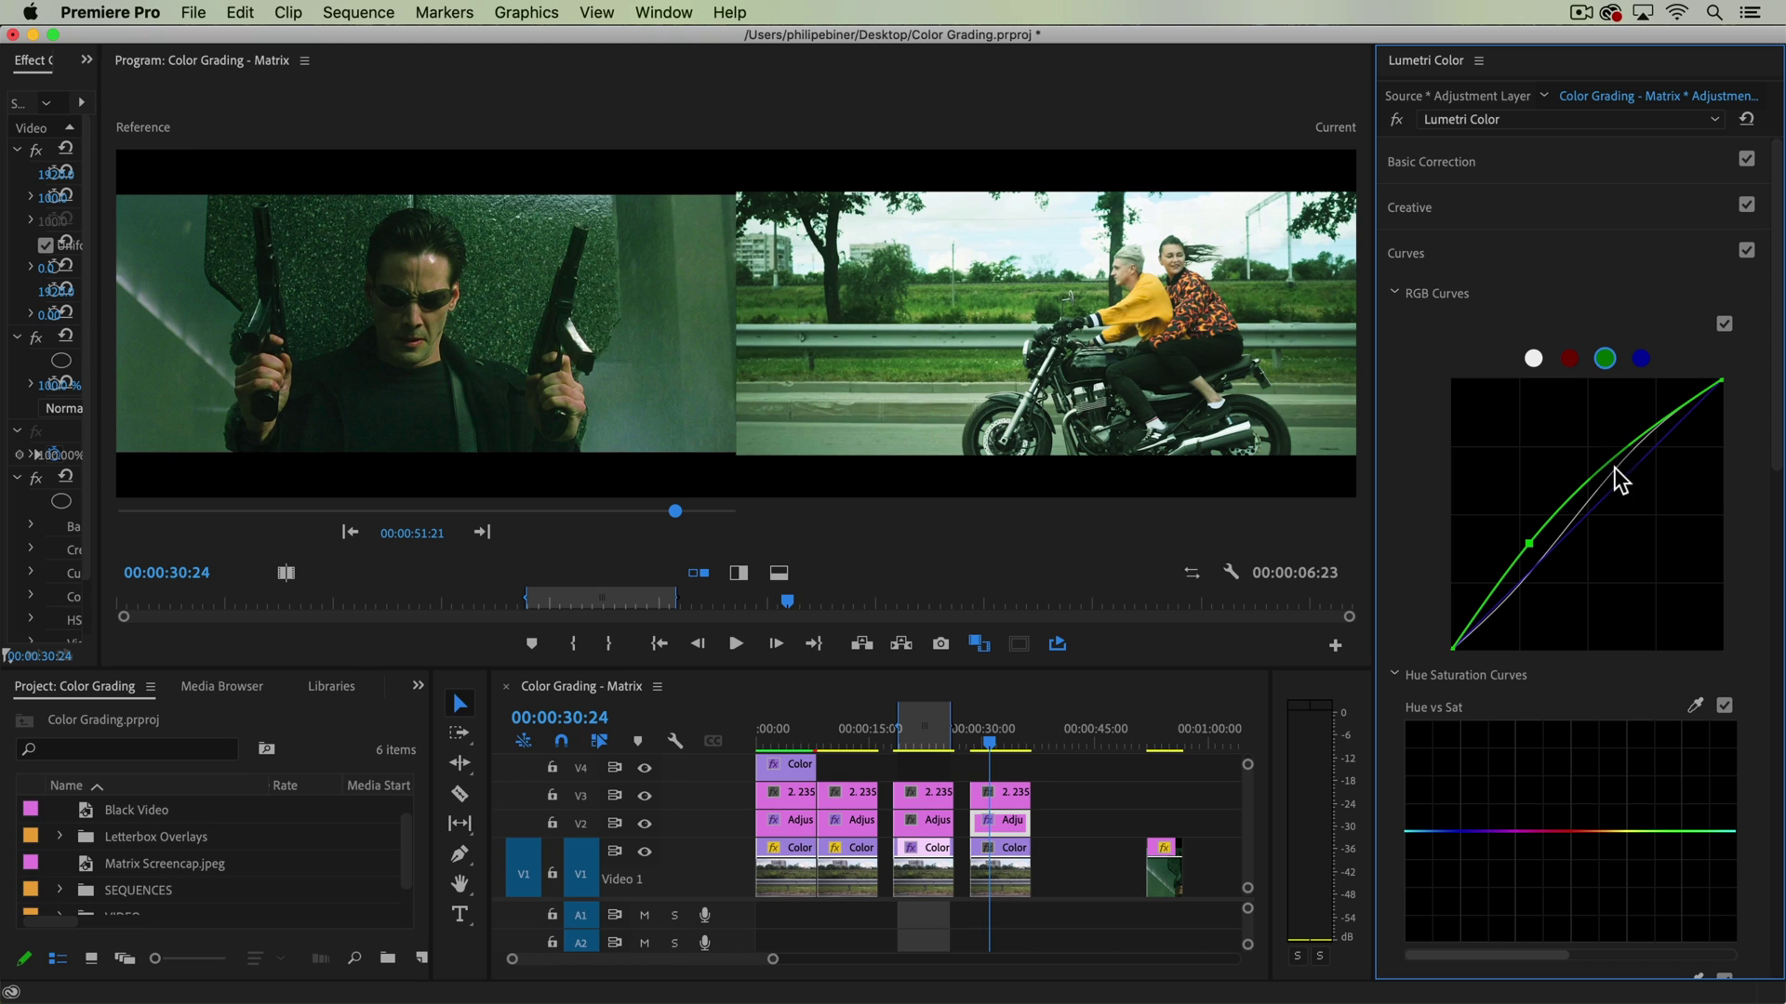
drag(1627, 462, 1598, 487)
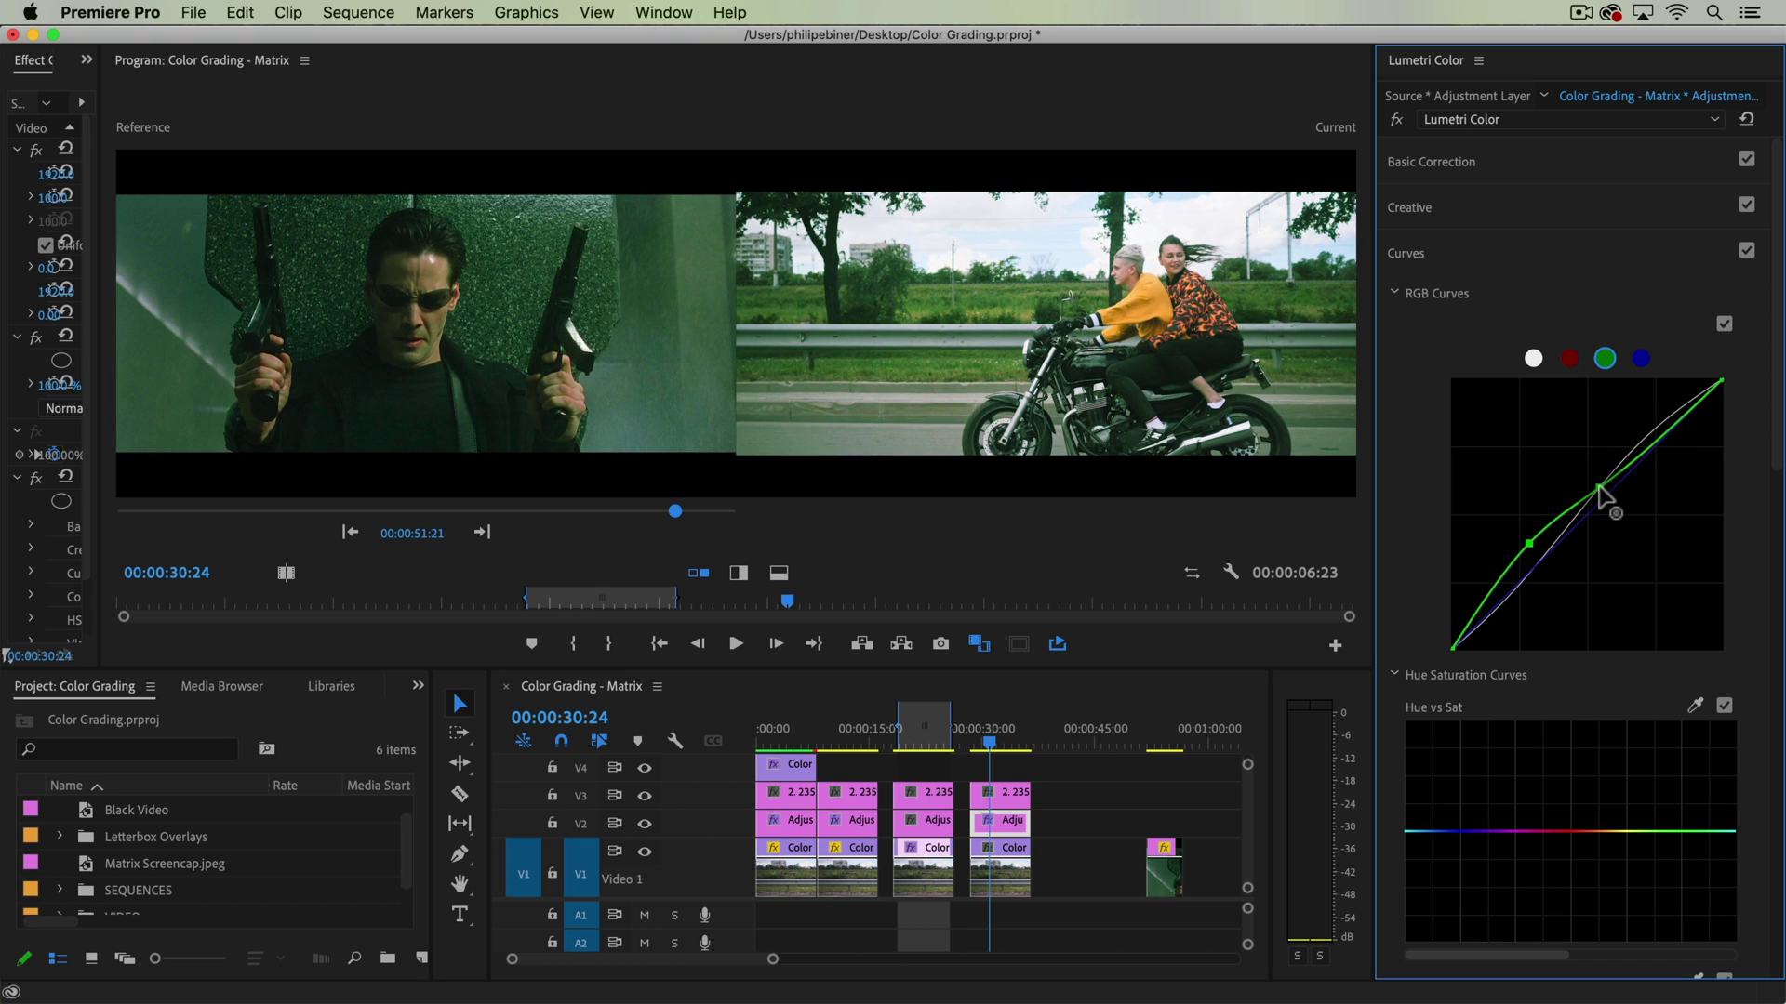
click(869, 210)
Swap Curves for Color Wheels & Match and nudge the Midtones, Shadows and Highlights wheels cooler and greener.
click(1491, 295)
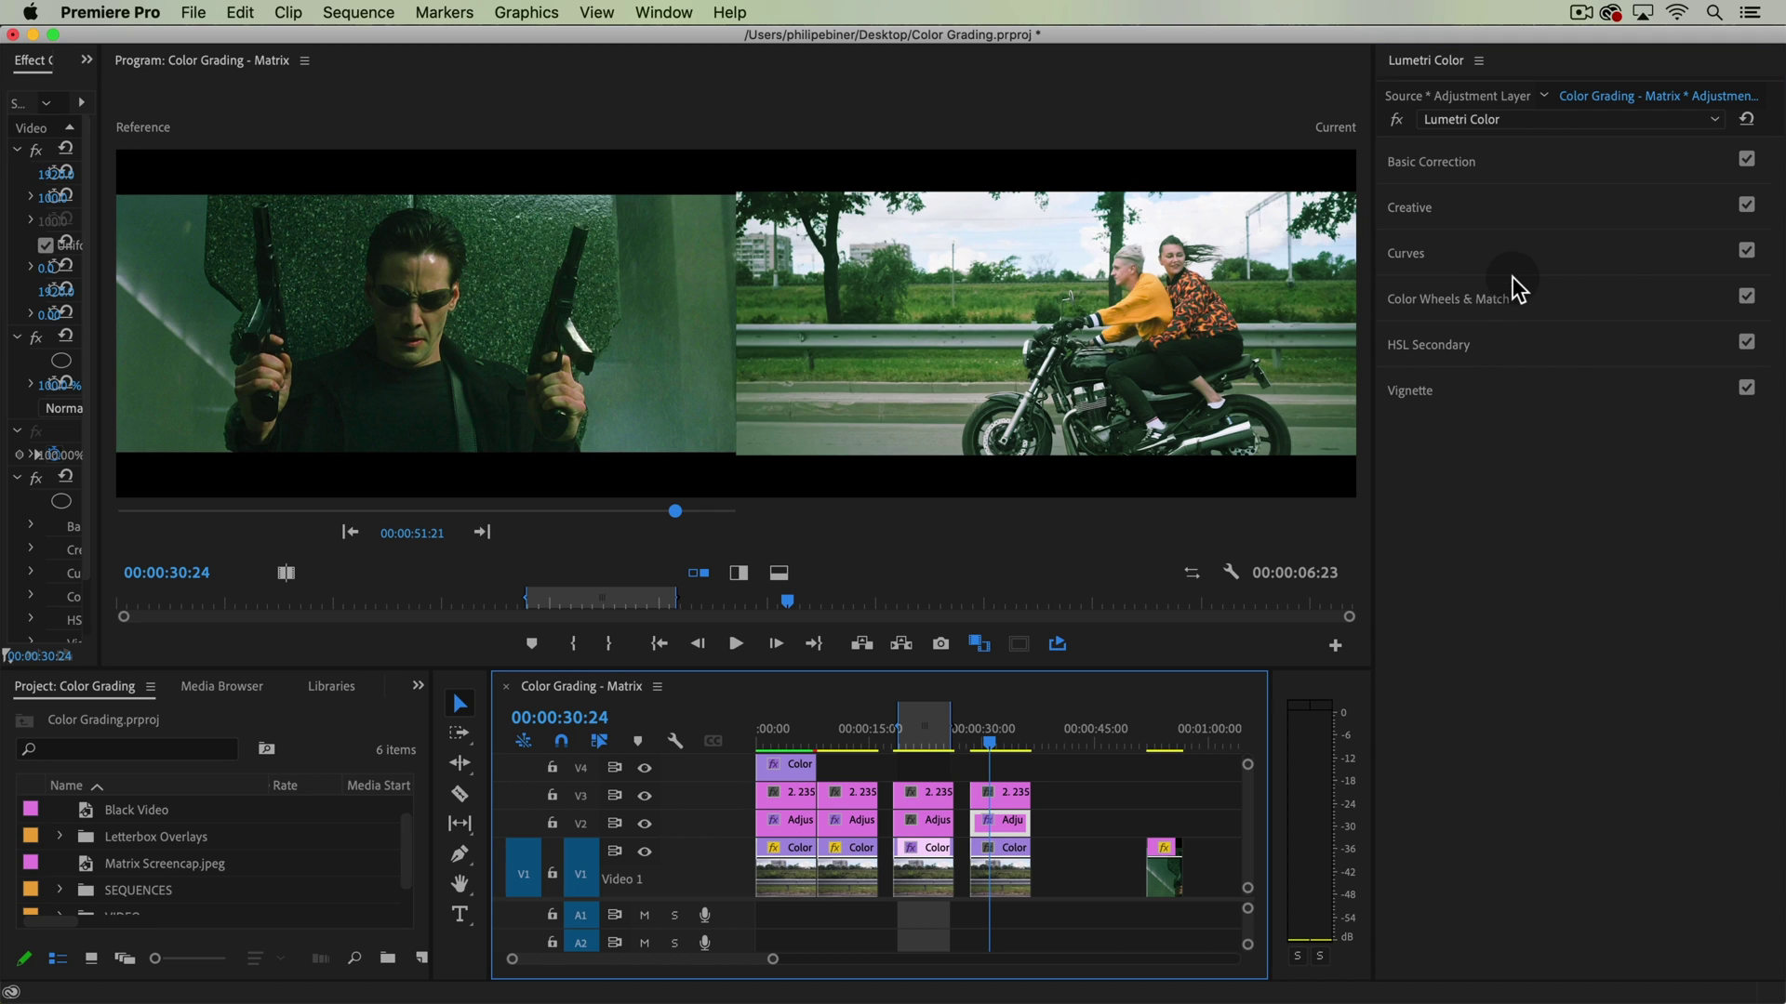
click(1502, 300)
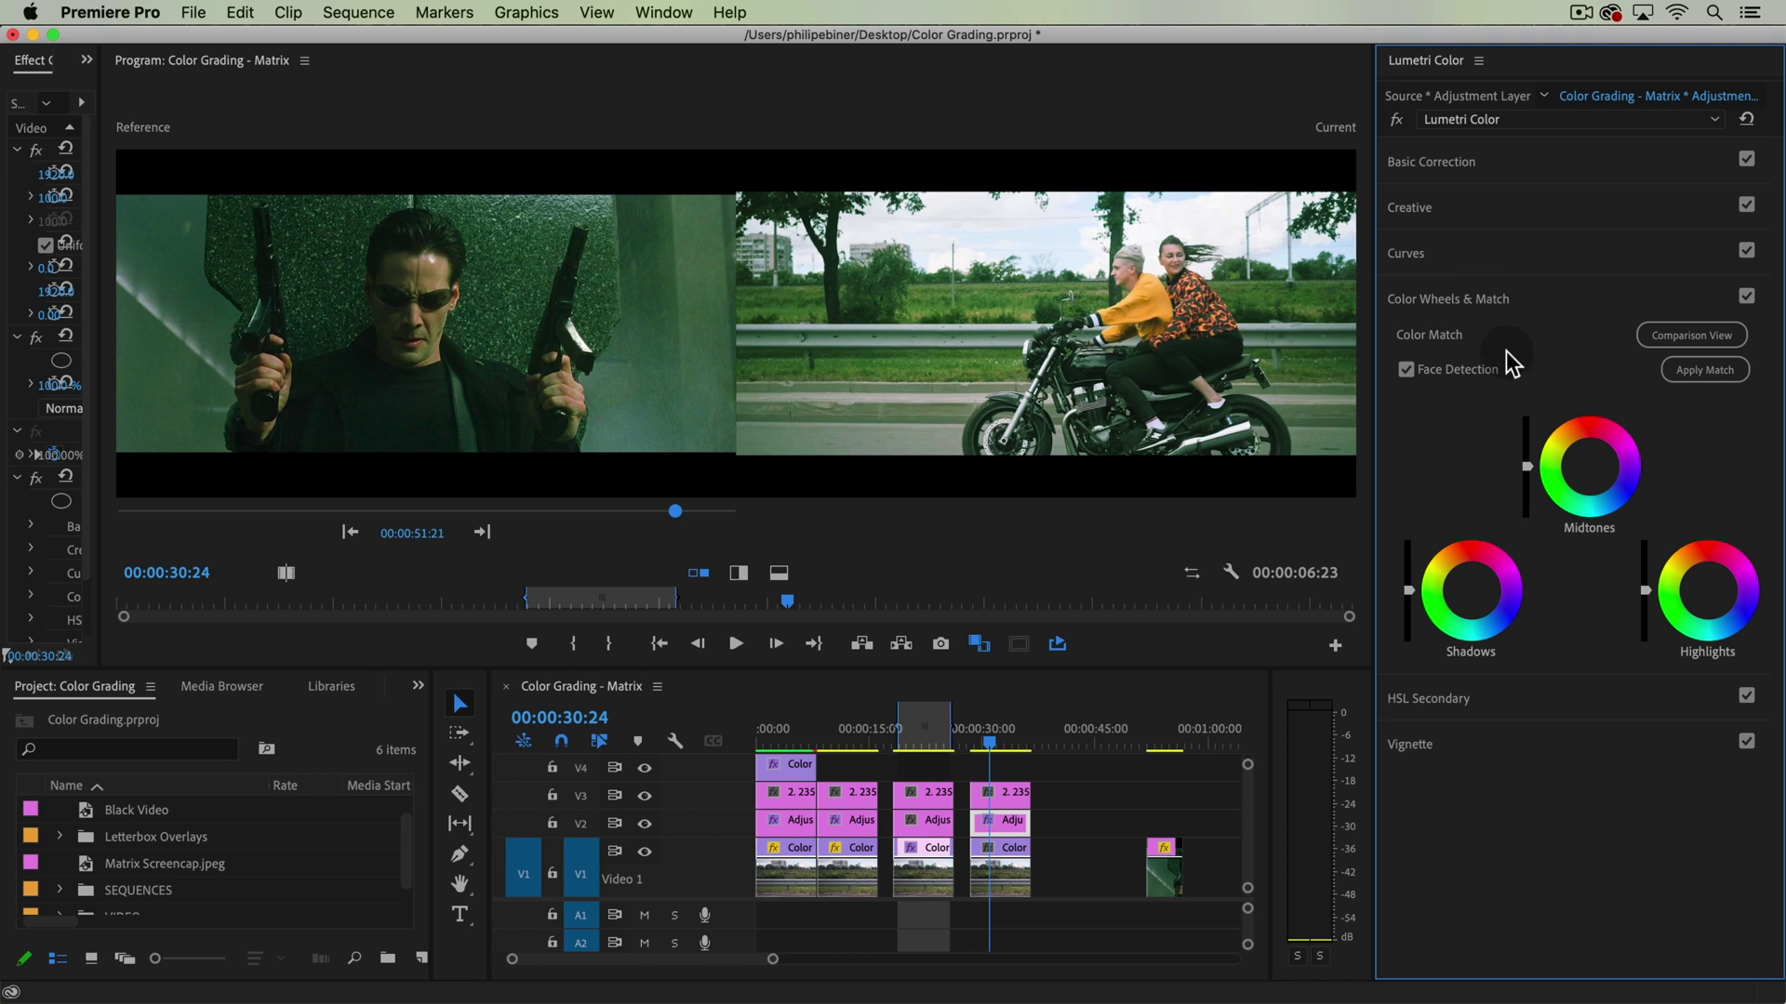
drag(1584, 463, 1583, 476)
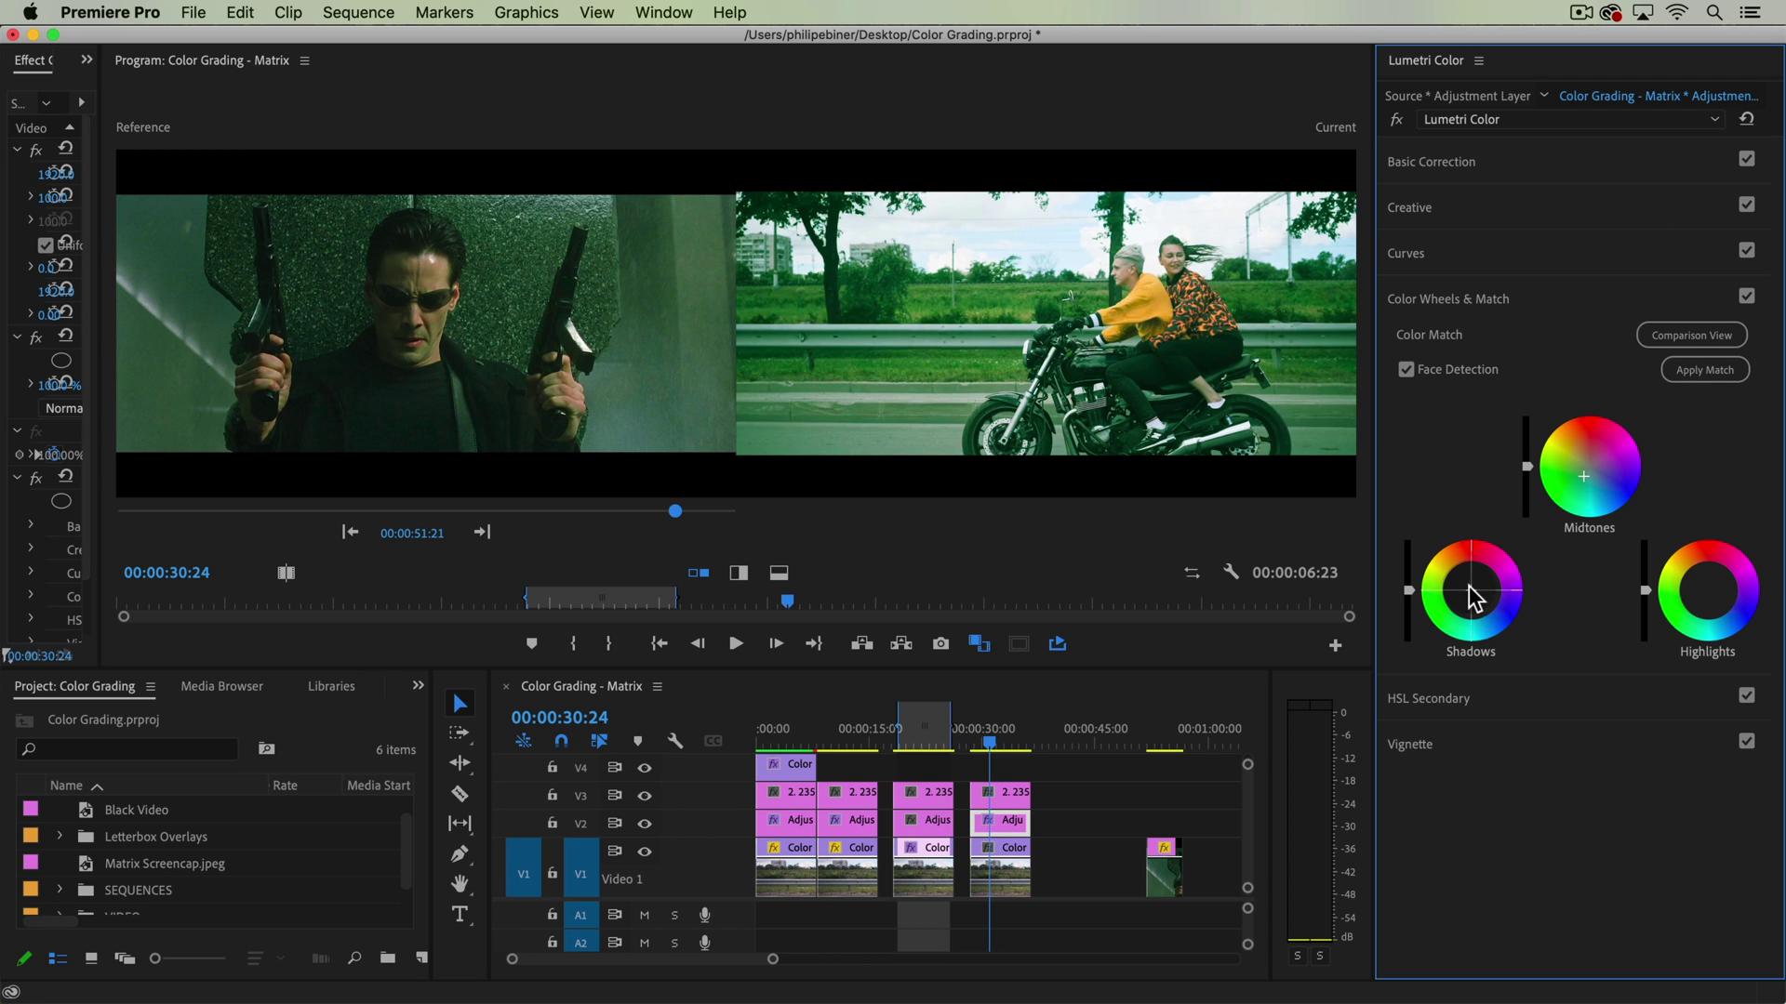
drag(1471, 594, 1466, 595)
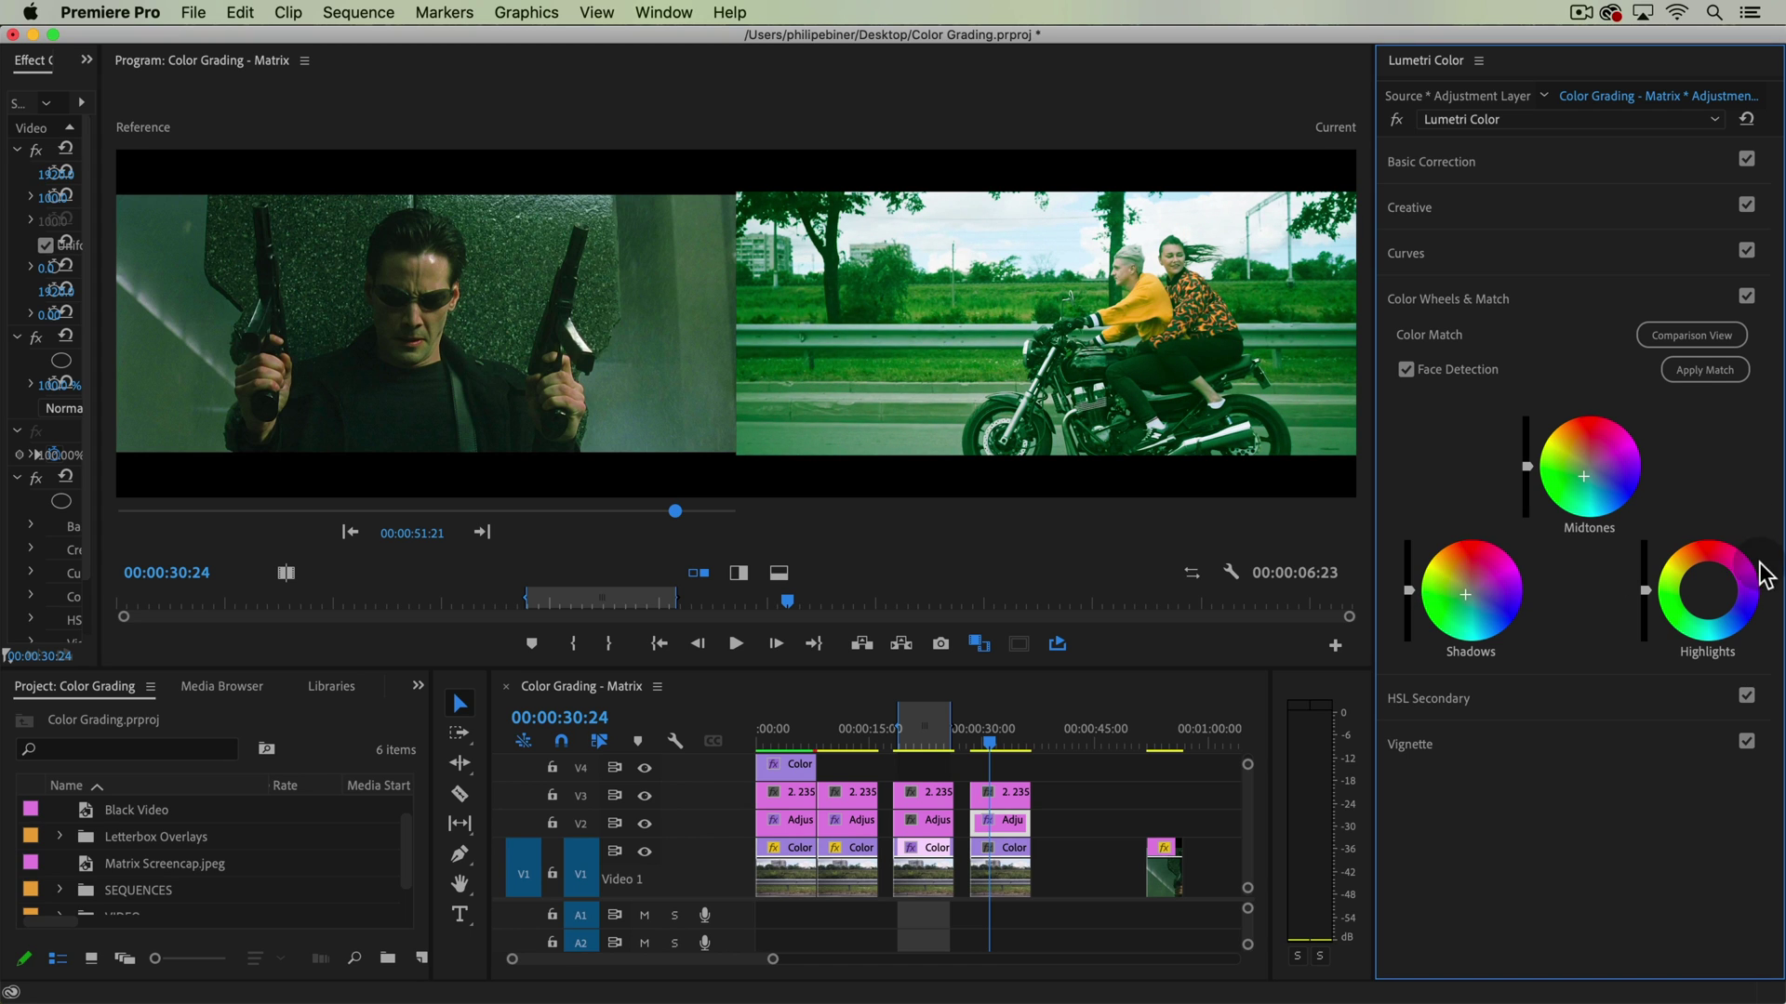
drag(1707, 595, 1704, 582)
drag(1581, 473, 1582, 470)
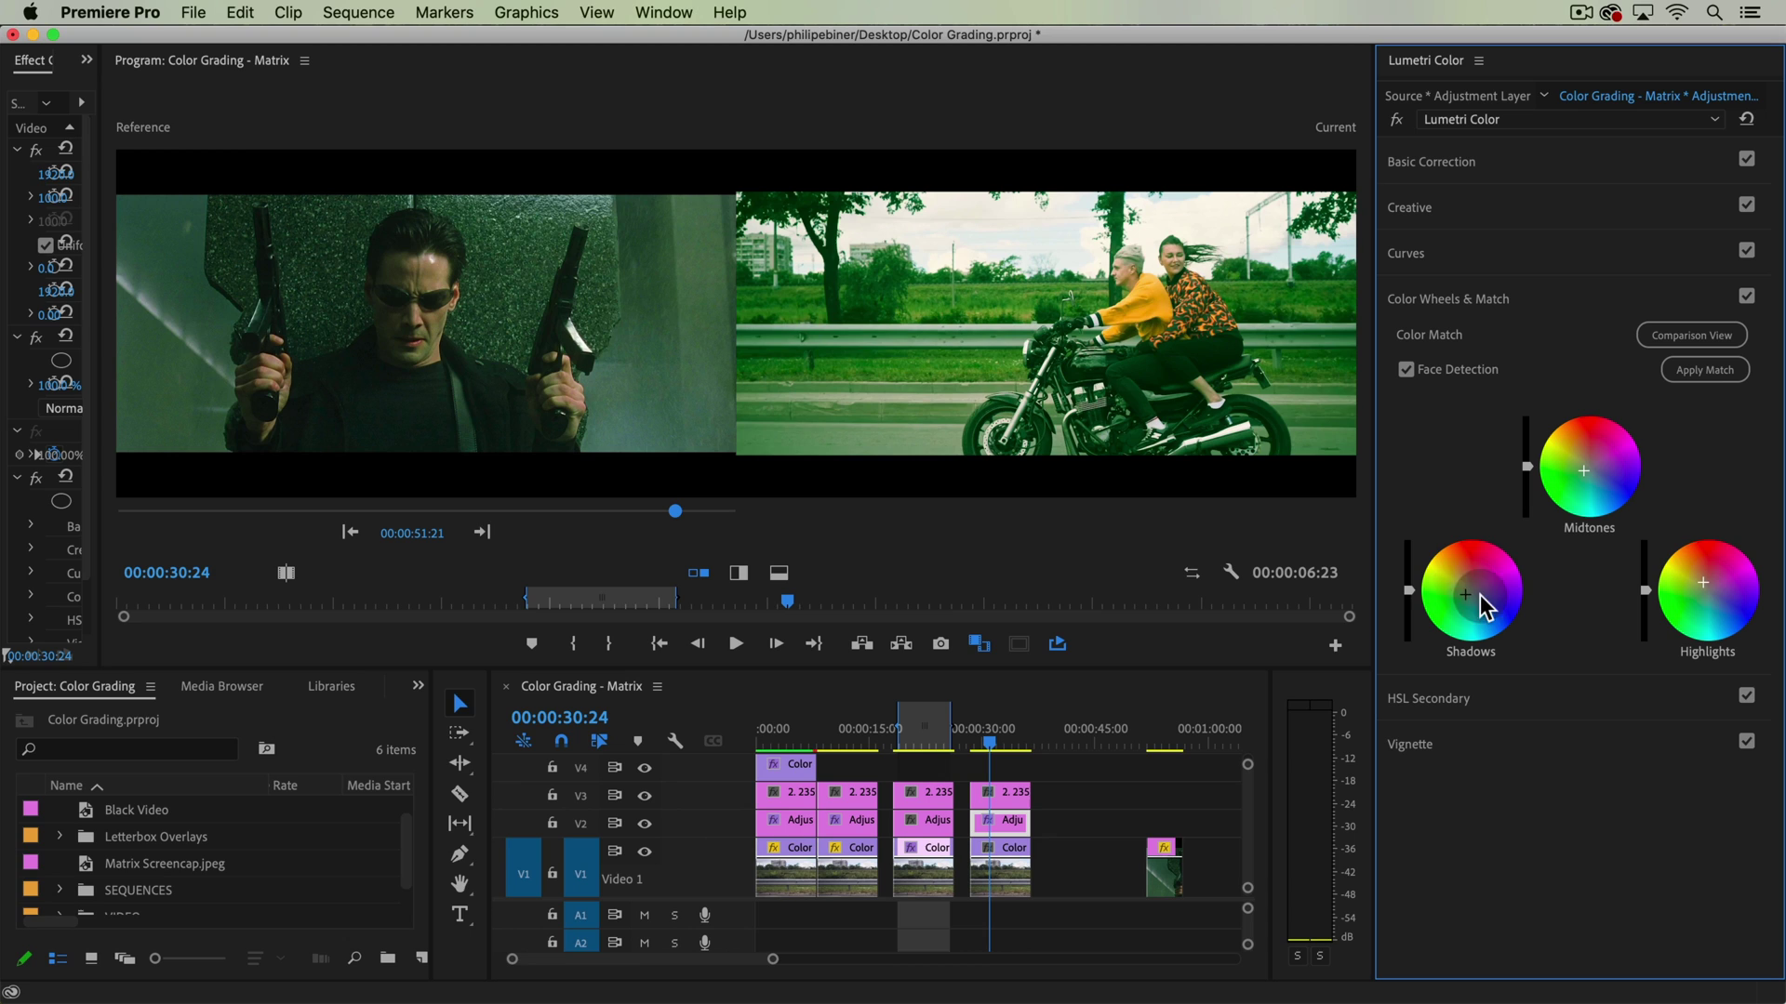
drag(1477, 597, 1469, 592)
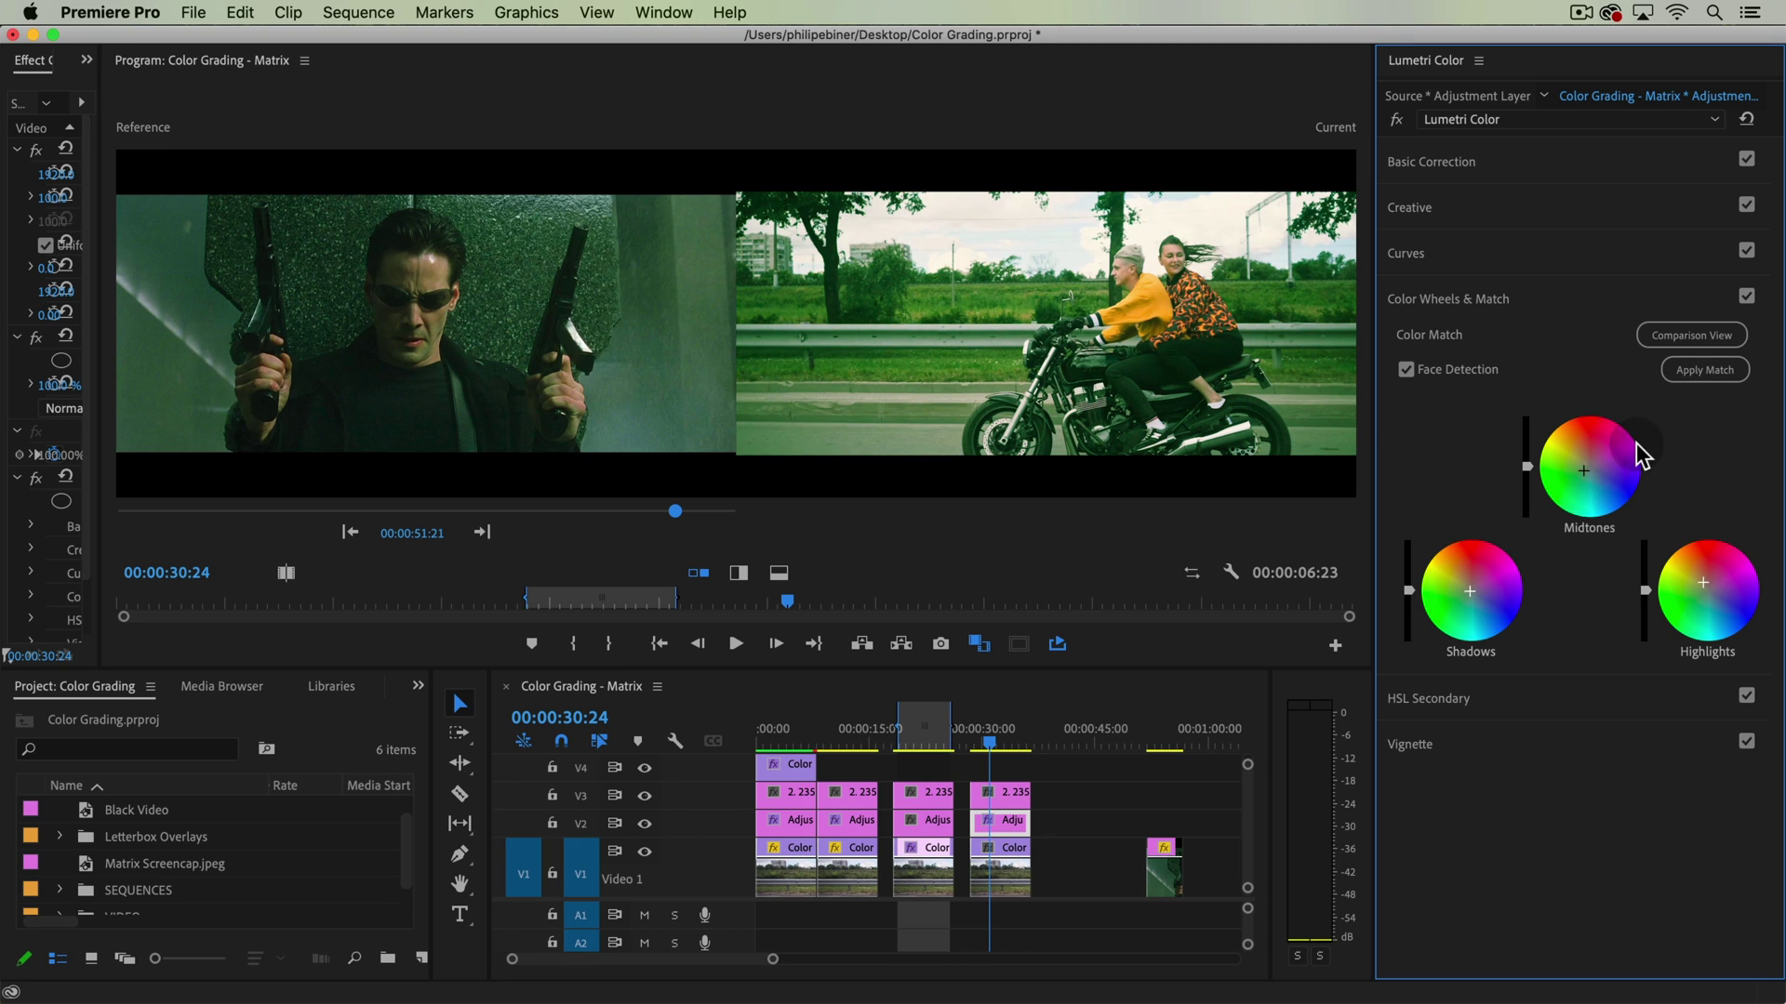
drag(1581, 472, 1583, 469)
drag(1583, 470, 1584, 470)
In Basic Correction, lower the adjustment layer's Temperature to -32.7 for a cooler cast.
click(1535, 165)
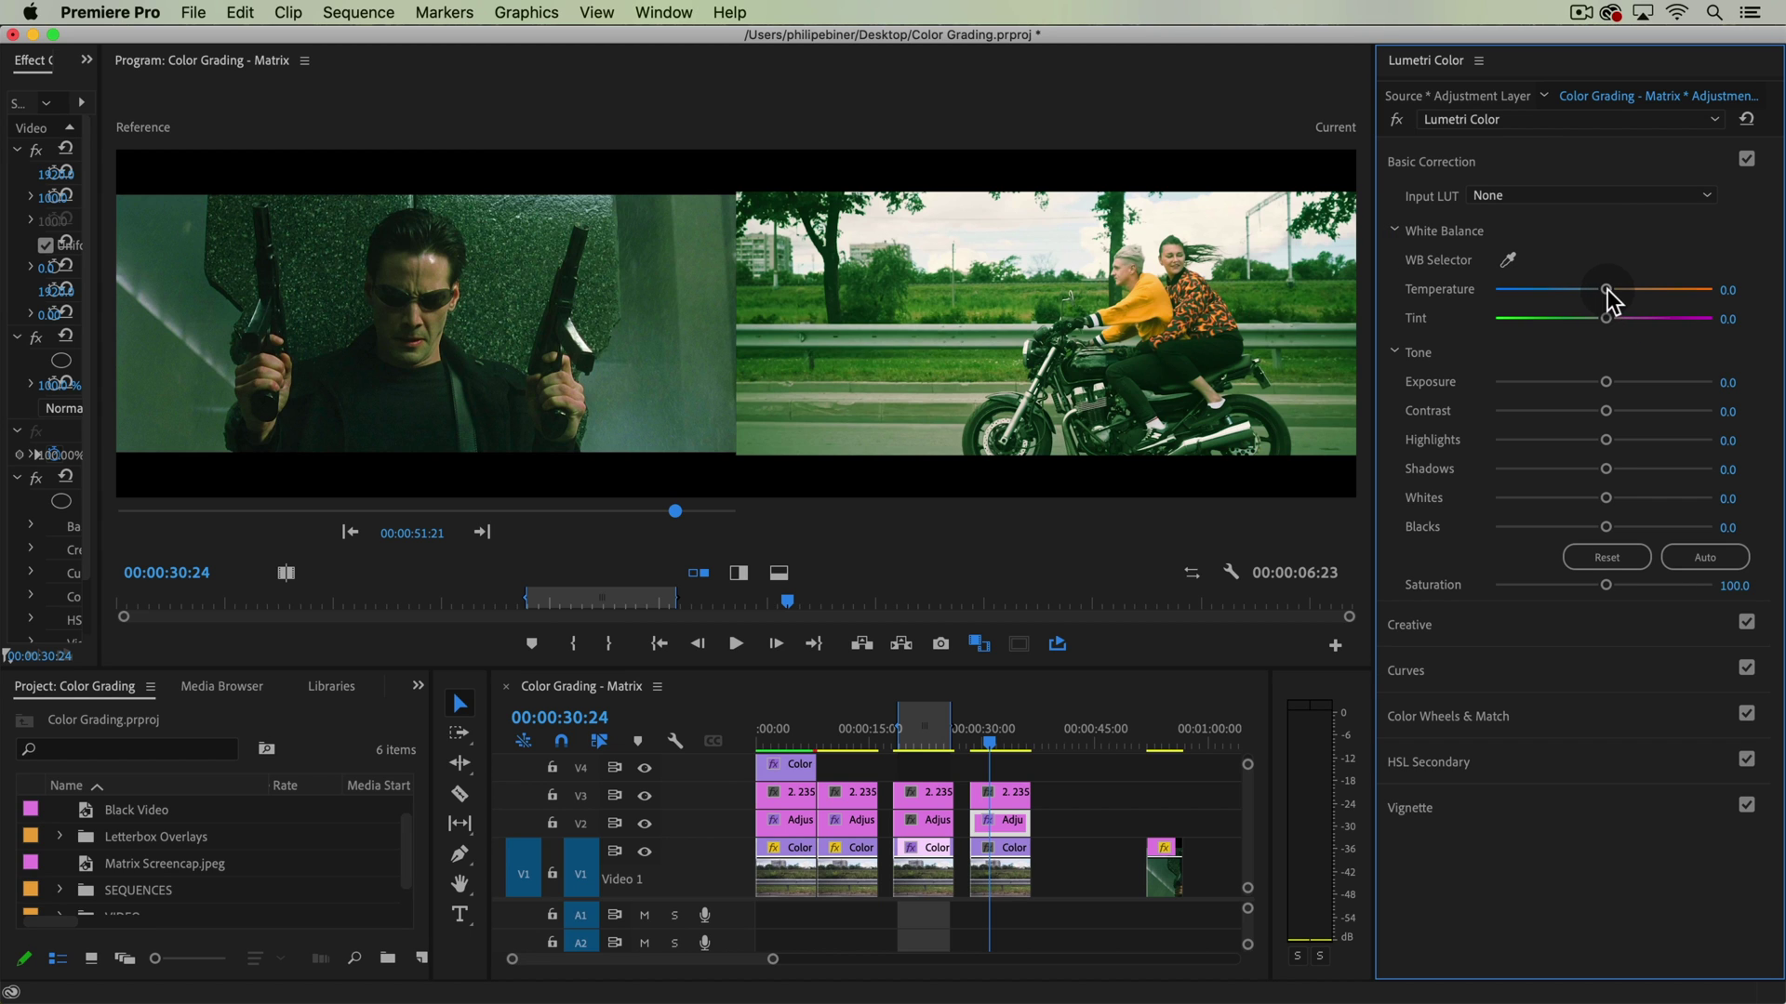
drag(1606, 289, 1564, 300)
In HSL Secondary, sample the rider's skin and jacket tones and preview the key as a gray matte.
click(1482, 715)
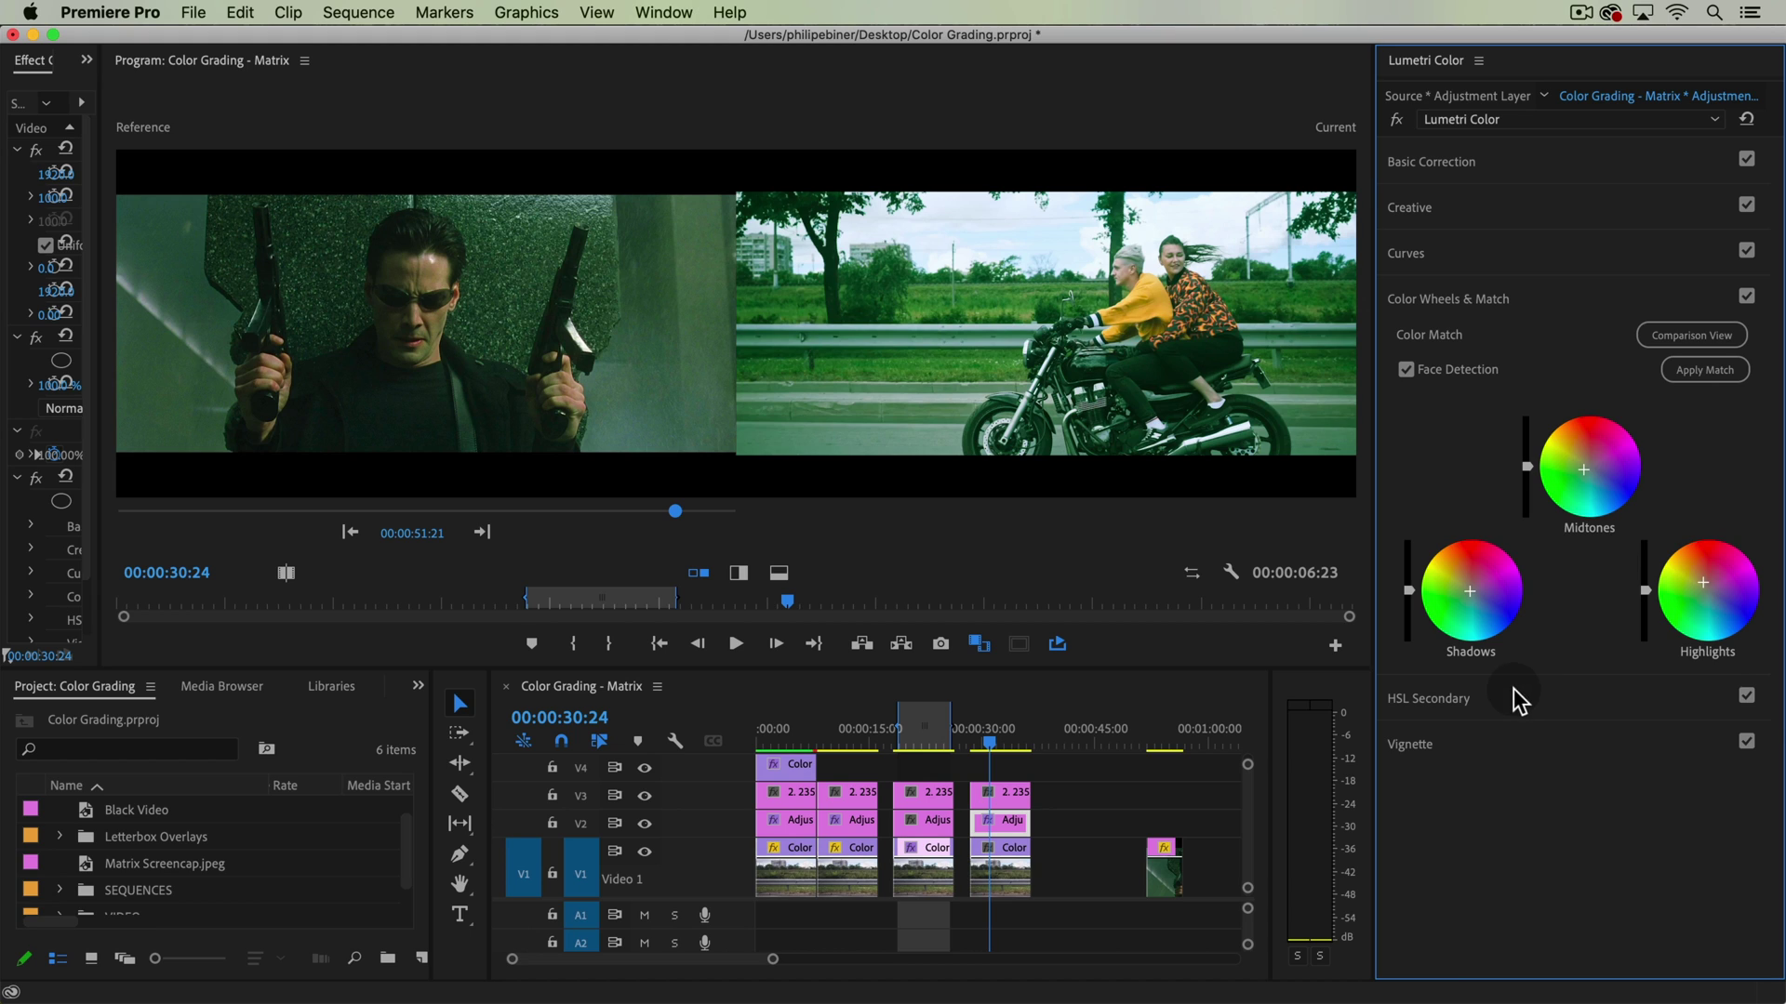
click(1514, 693)
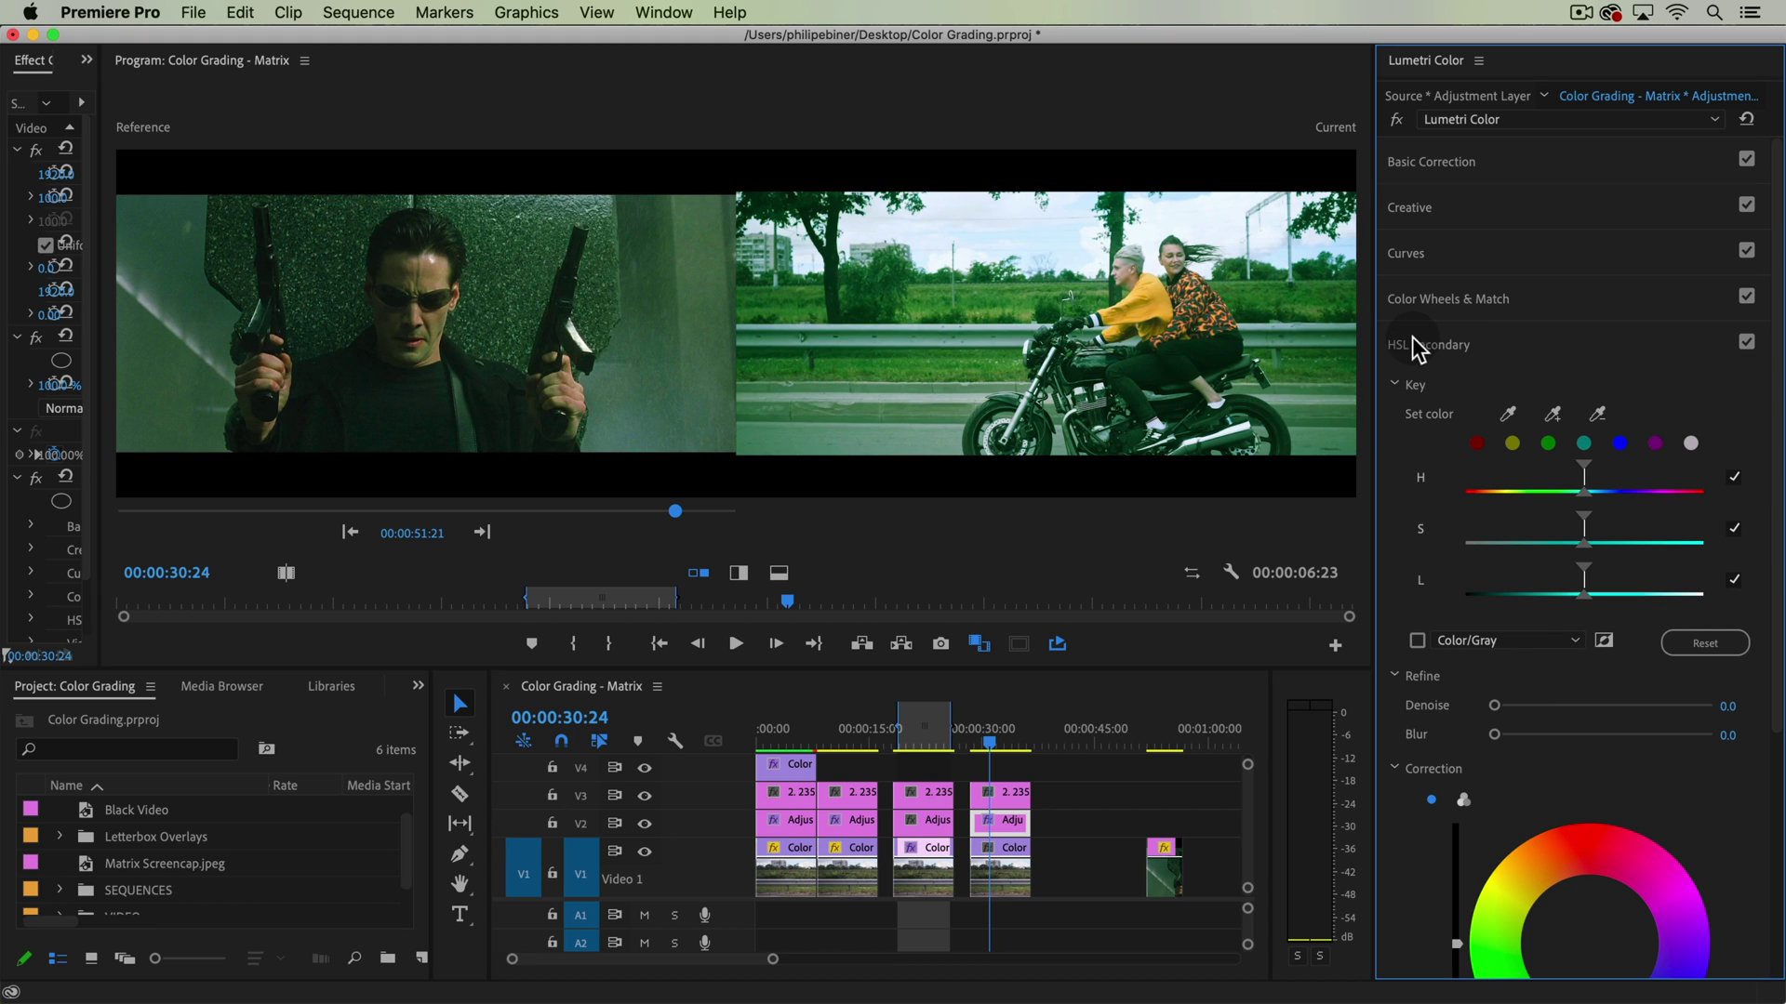
click(1510, 415)
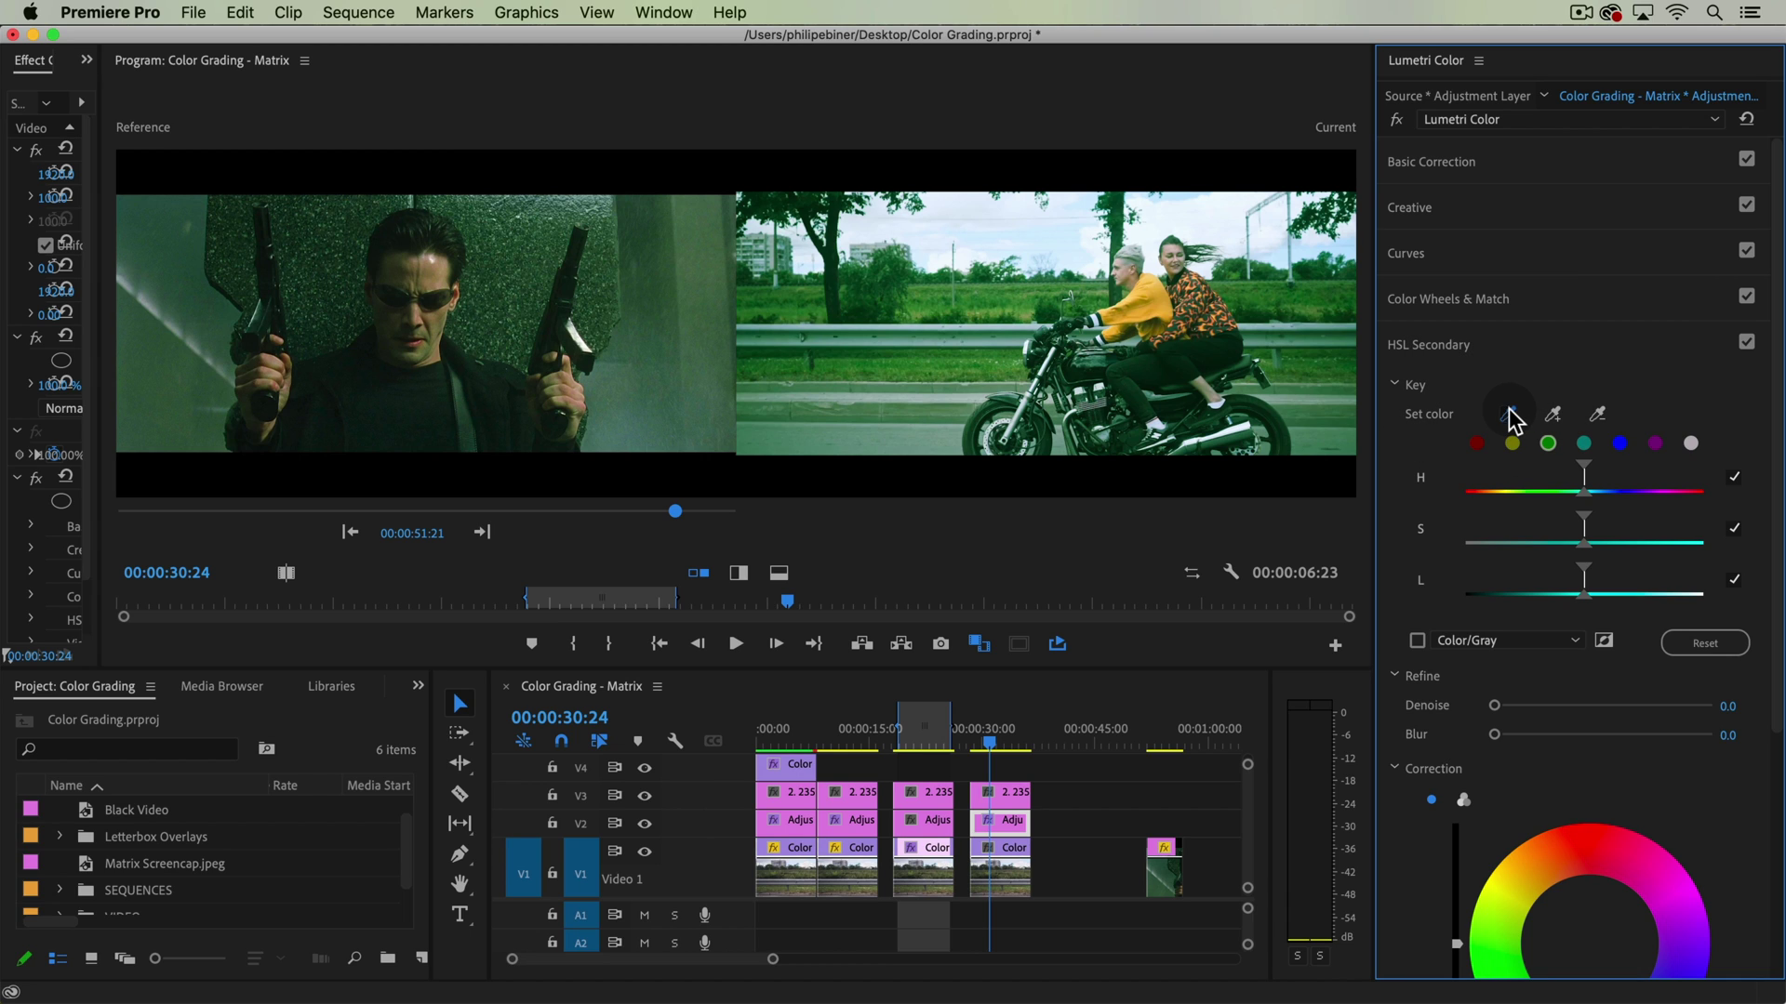
click(1126, 279)
click(1418, 642)
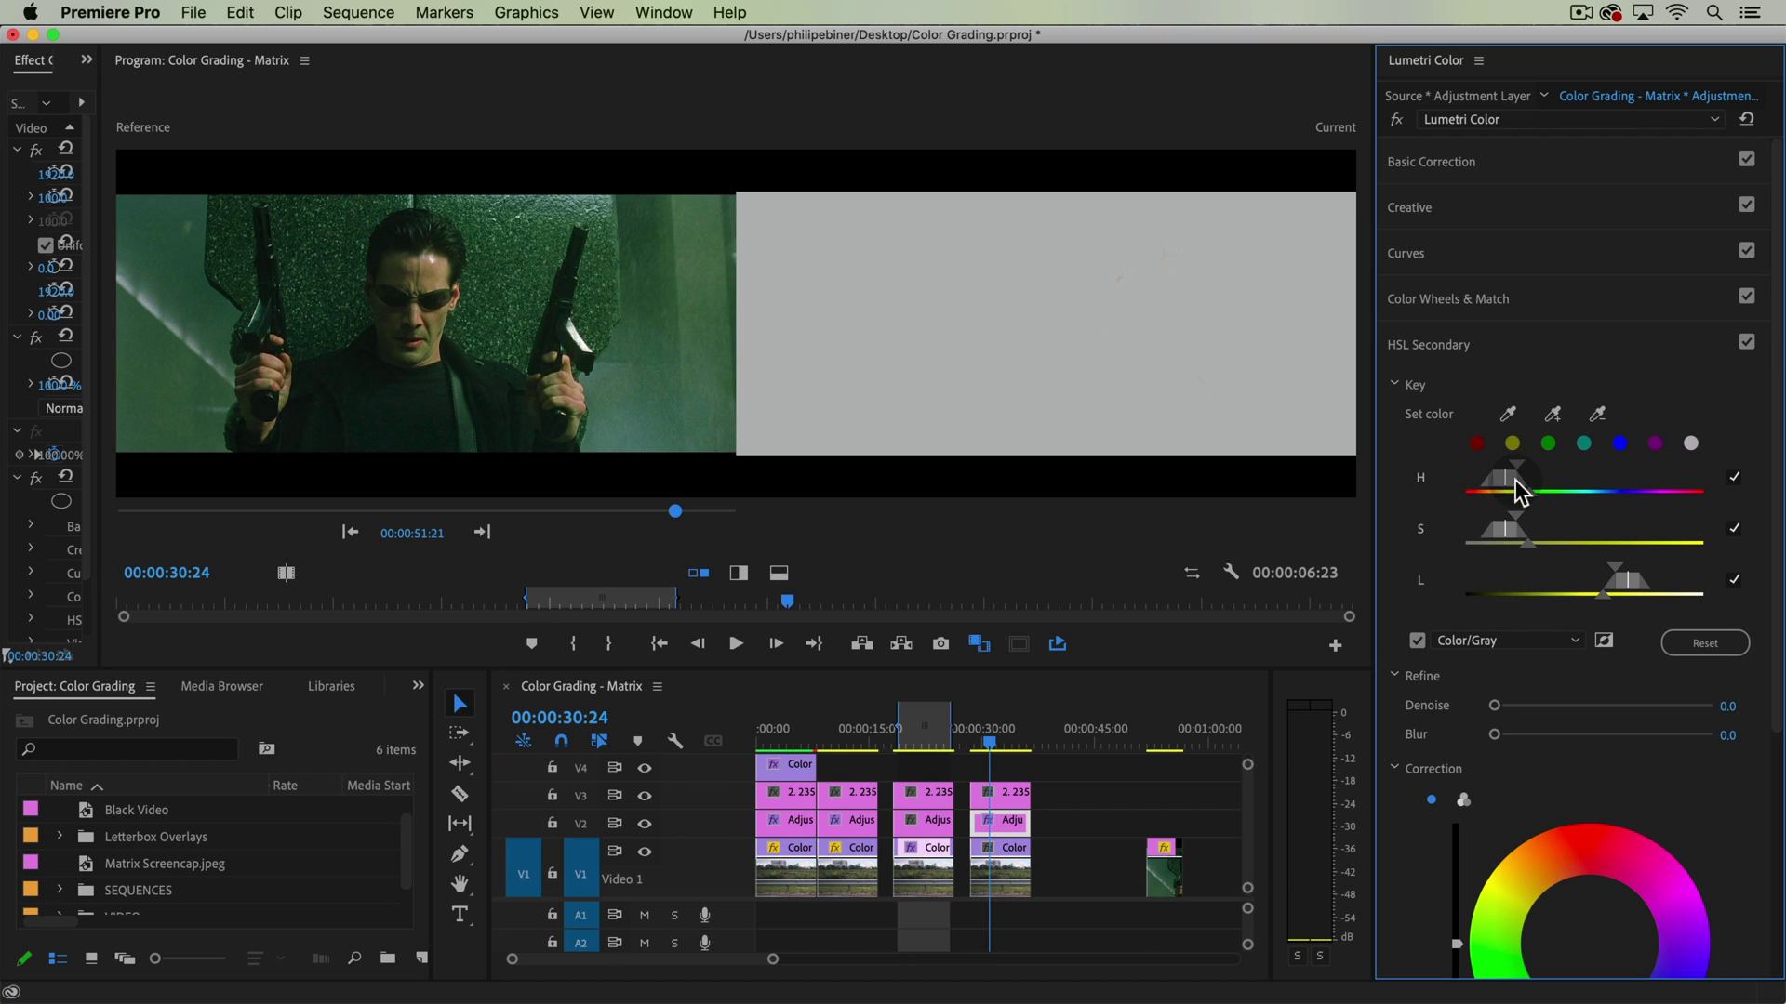
Widen the key's lightness and saturation ranges to take in more of the skin tones.
drag(1615, 564, 1589, 568)
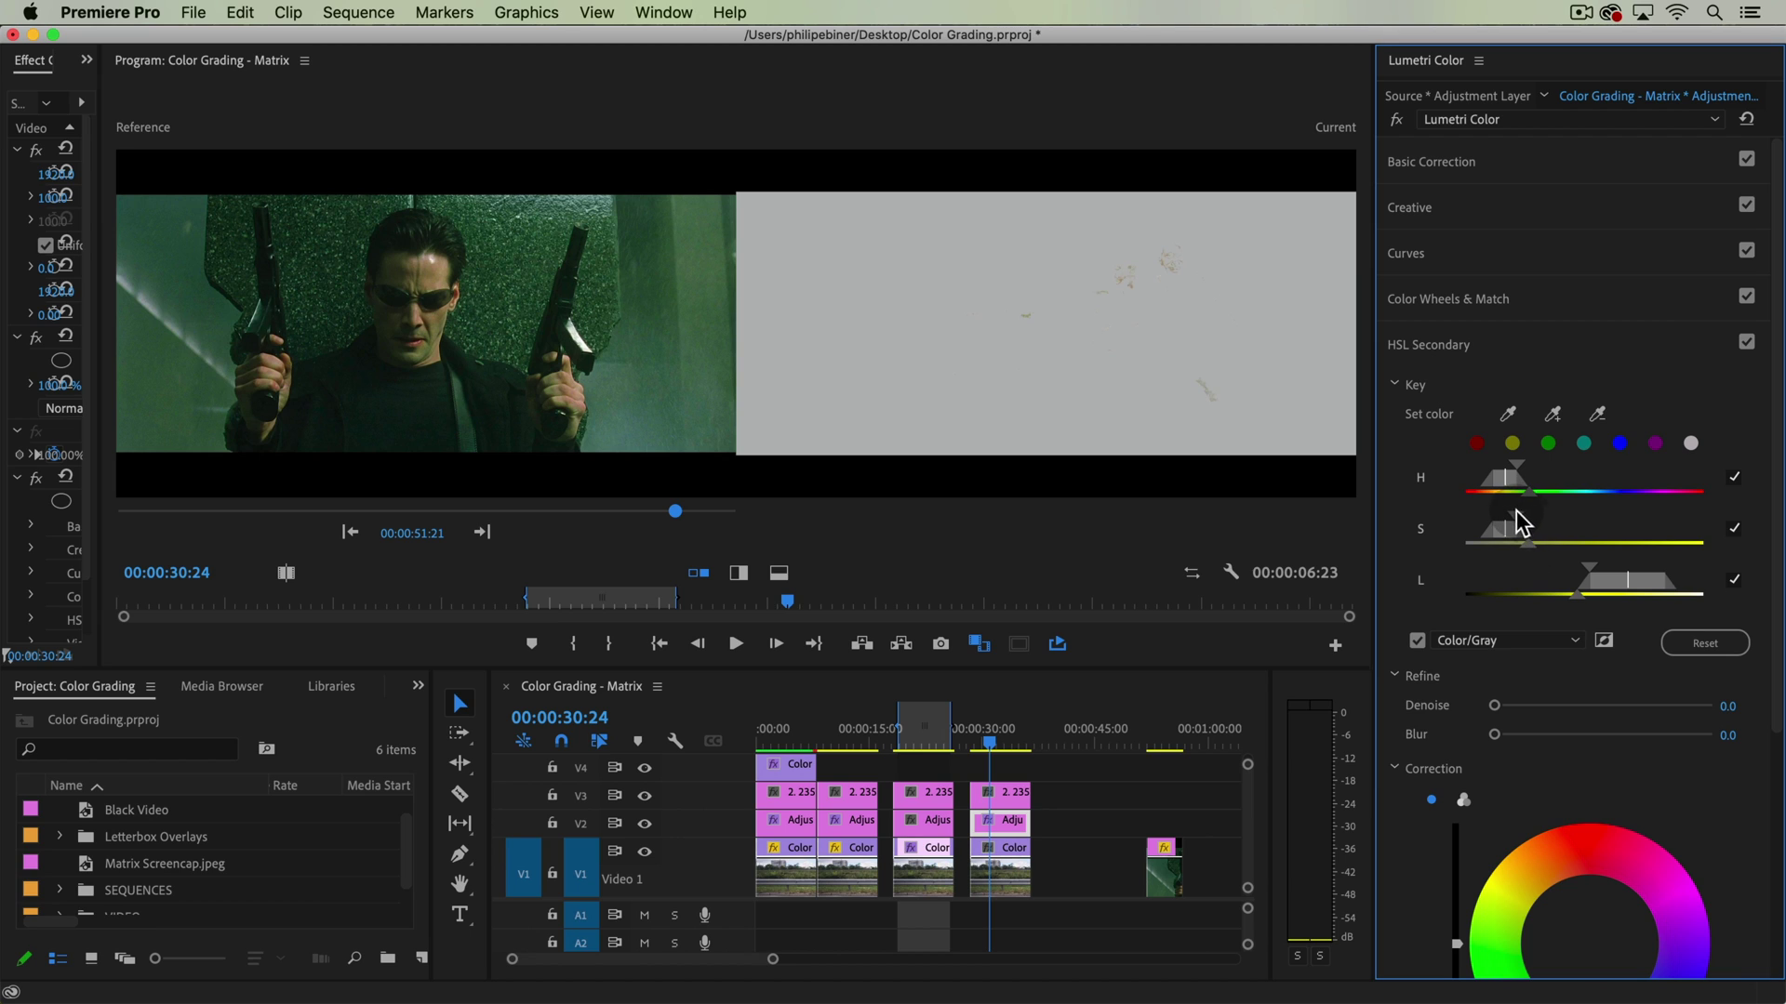
drag(1516, 513, 1527, 473)
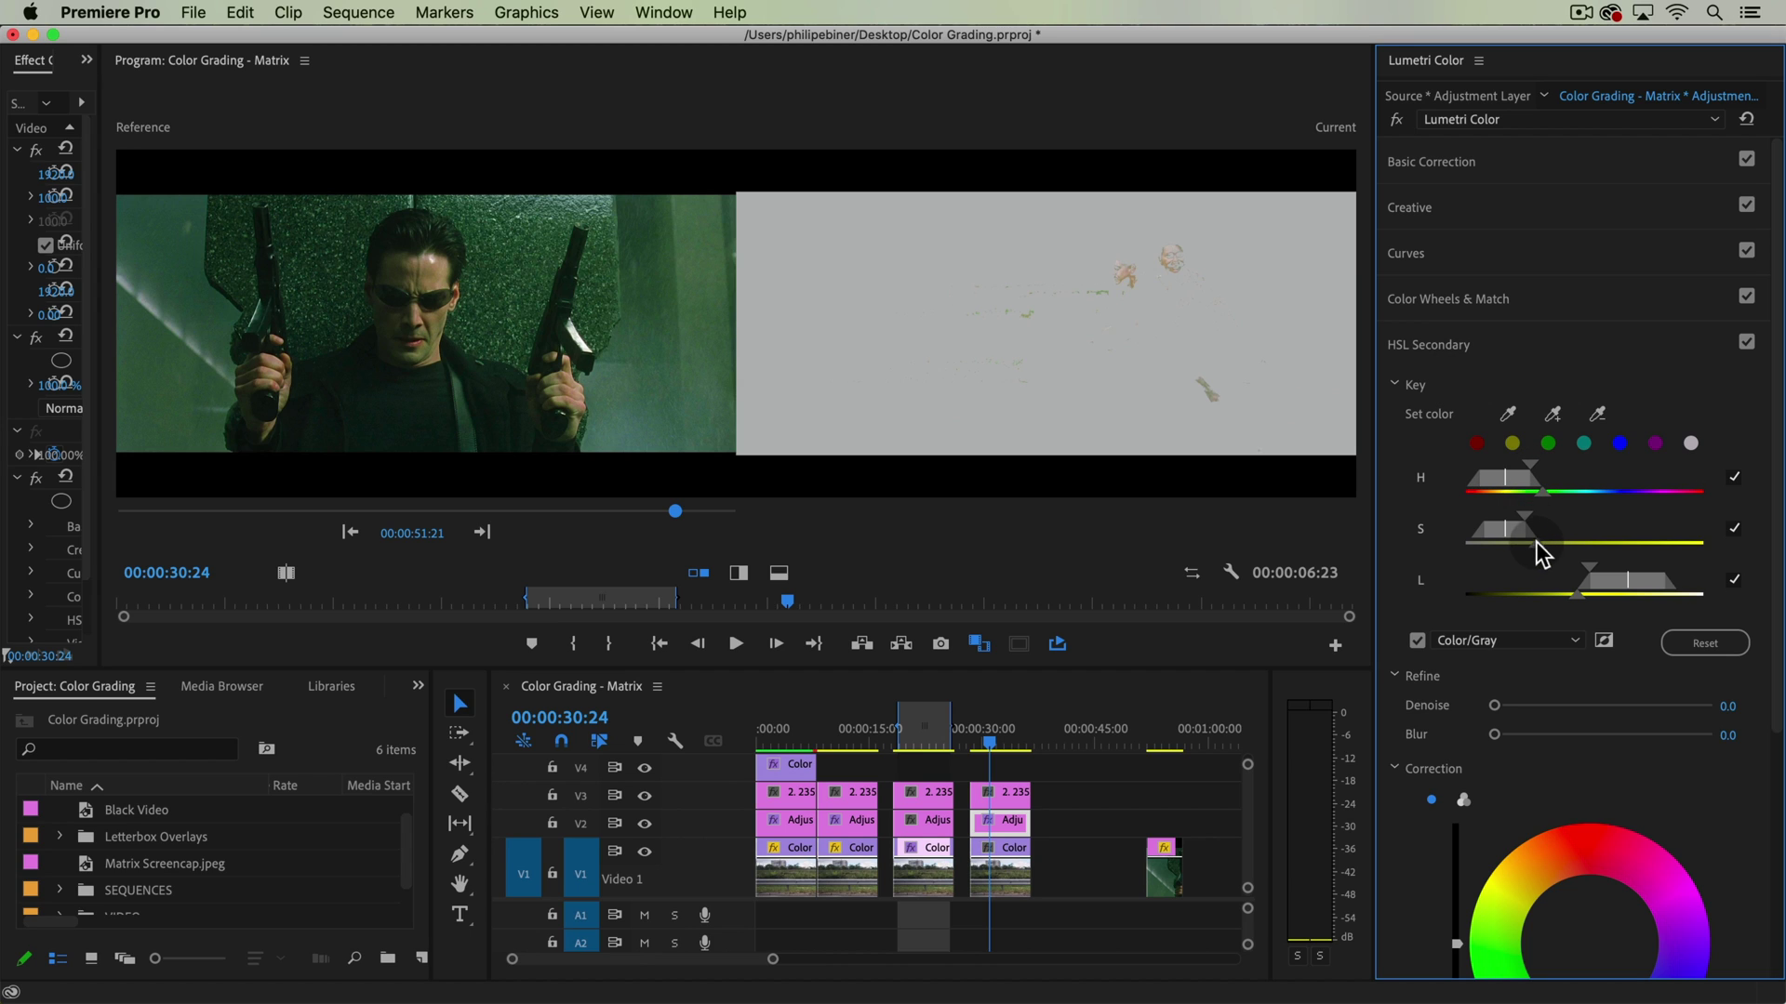
drag(1537, 541, 1560, 498)
drag(1587, 565, 1517, 588)
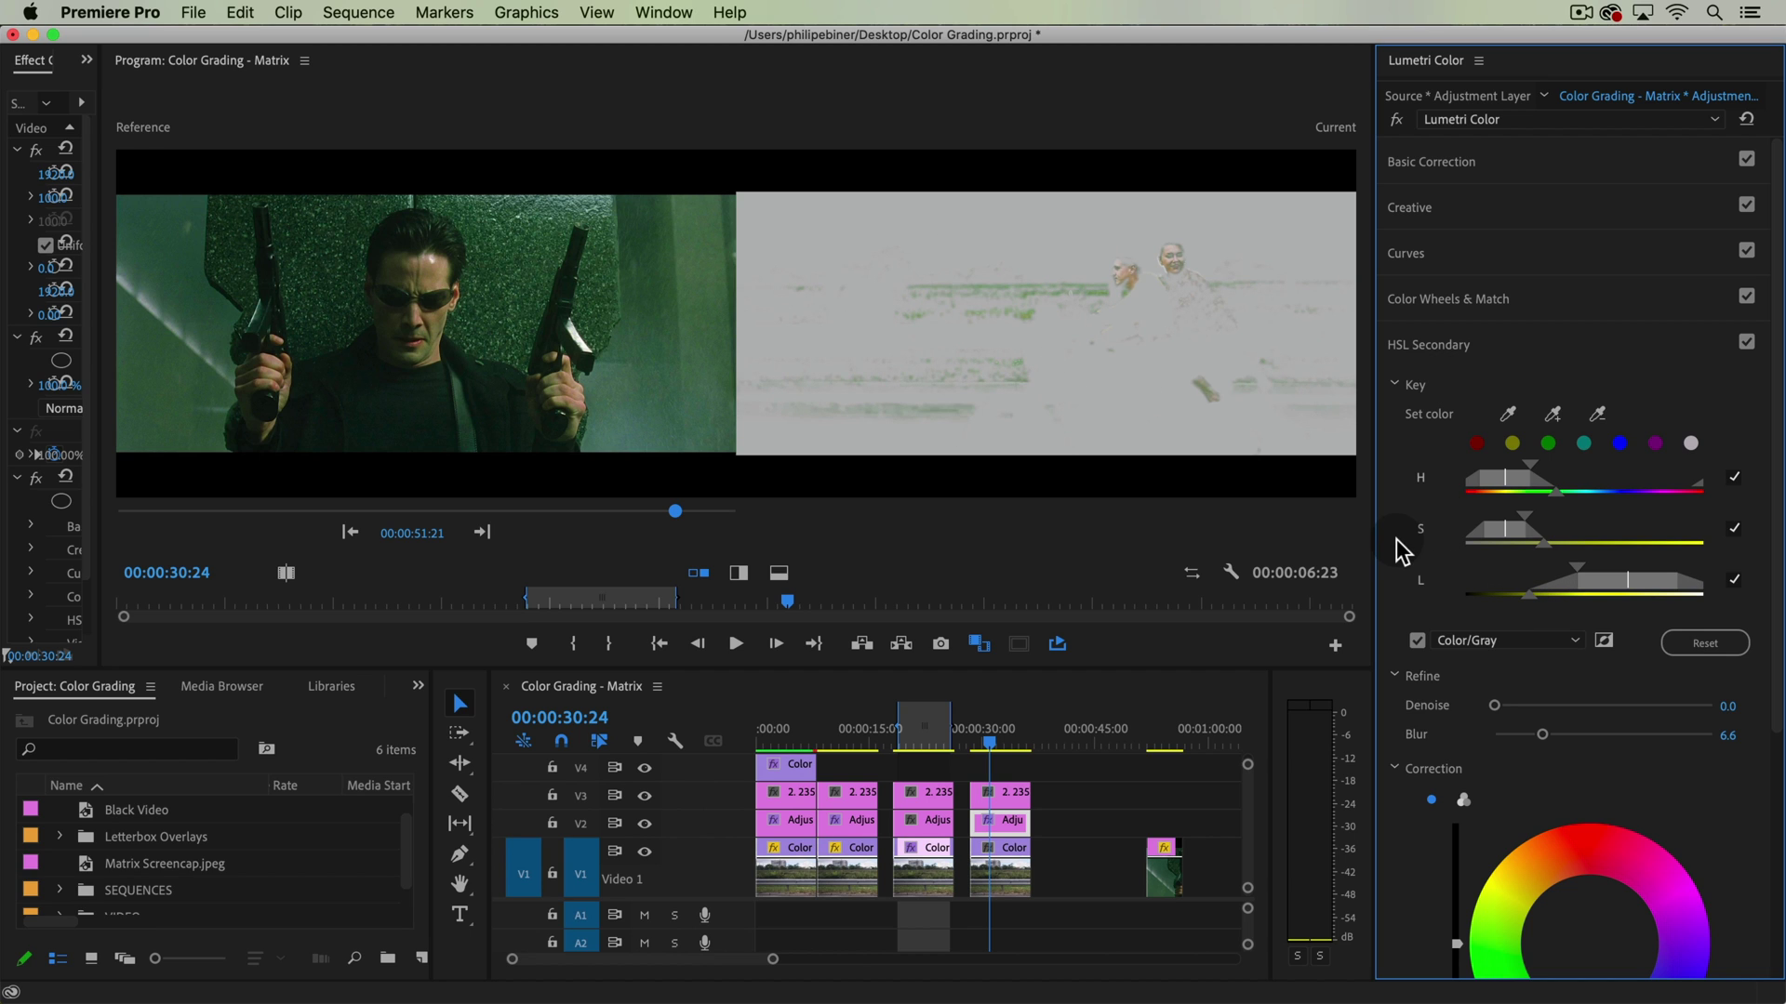
Restore the full-colour preview, nudge the keyed skin tones slightly toward red, and review from 00:00:28:22.
click(1417, 640)
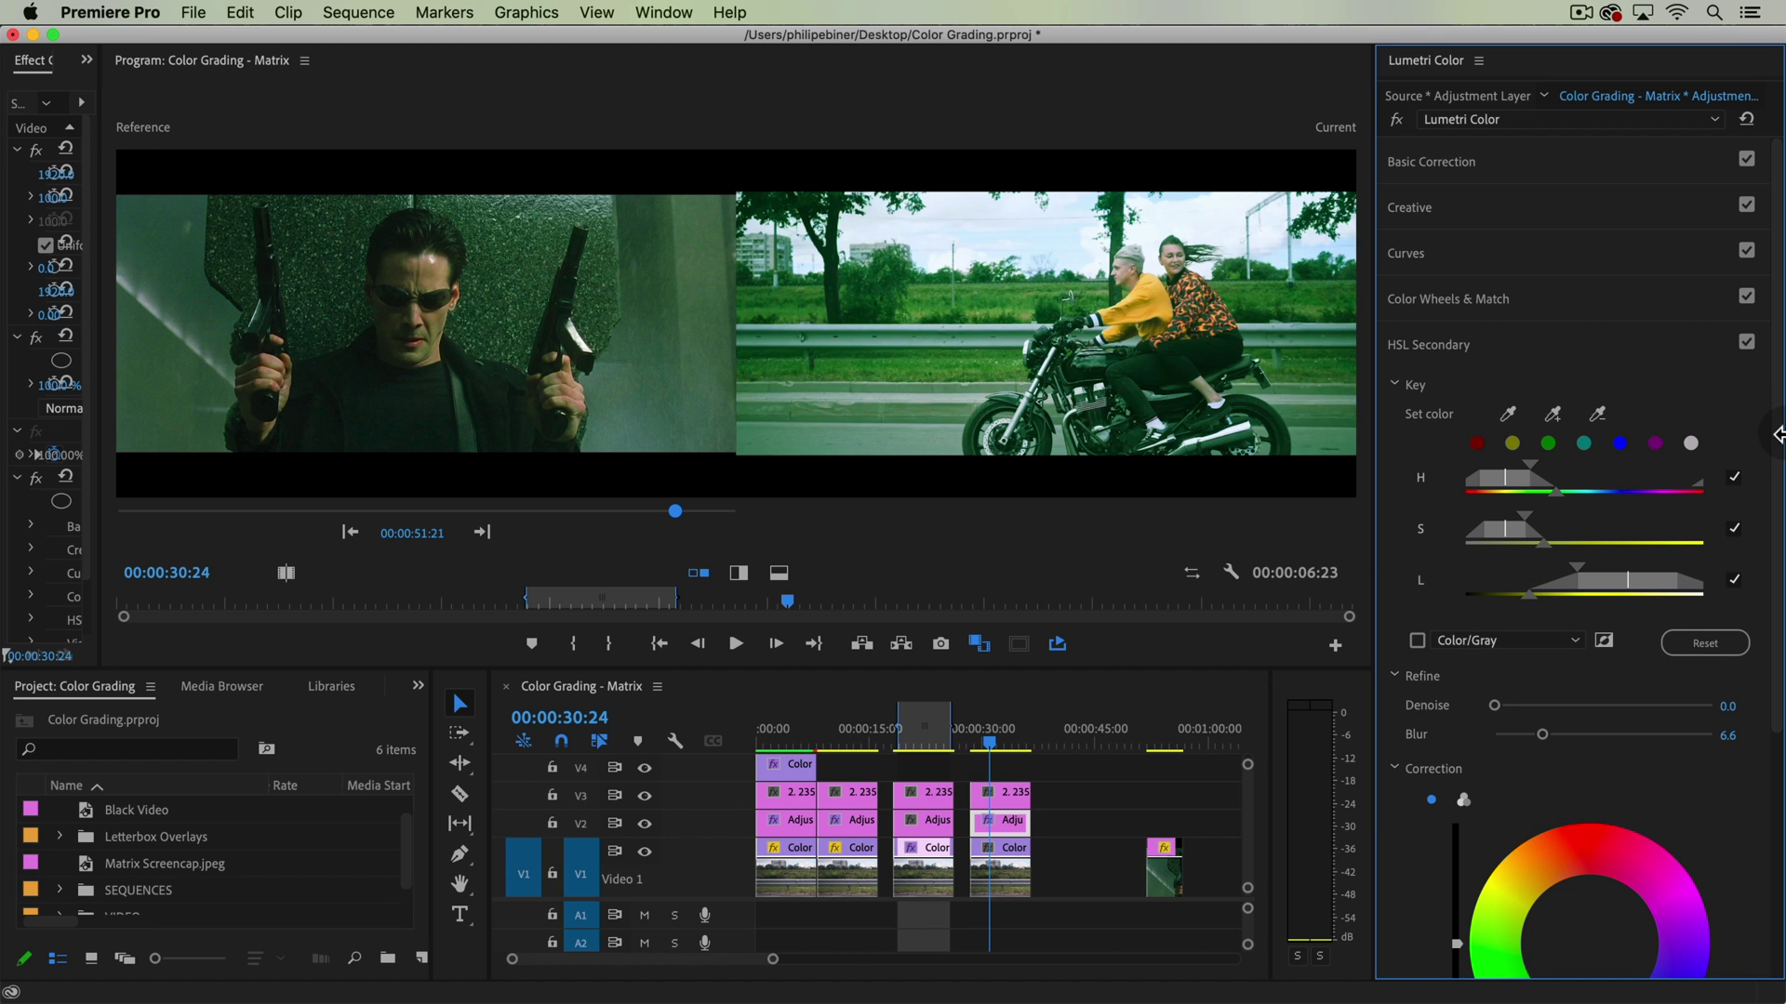
drag(1774, 428, 1776, 674)
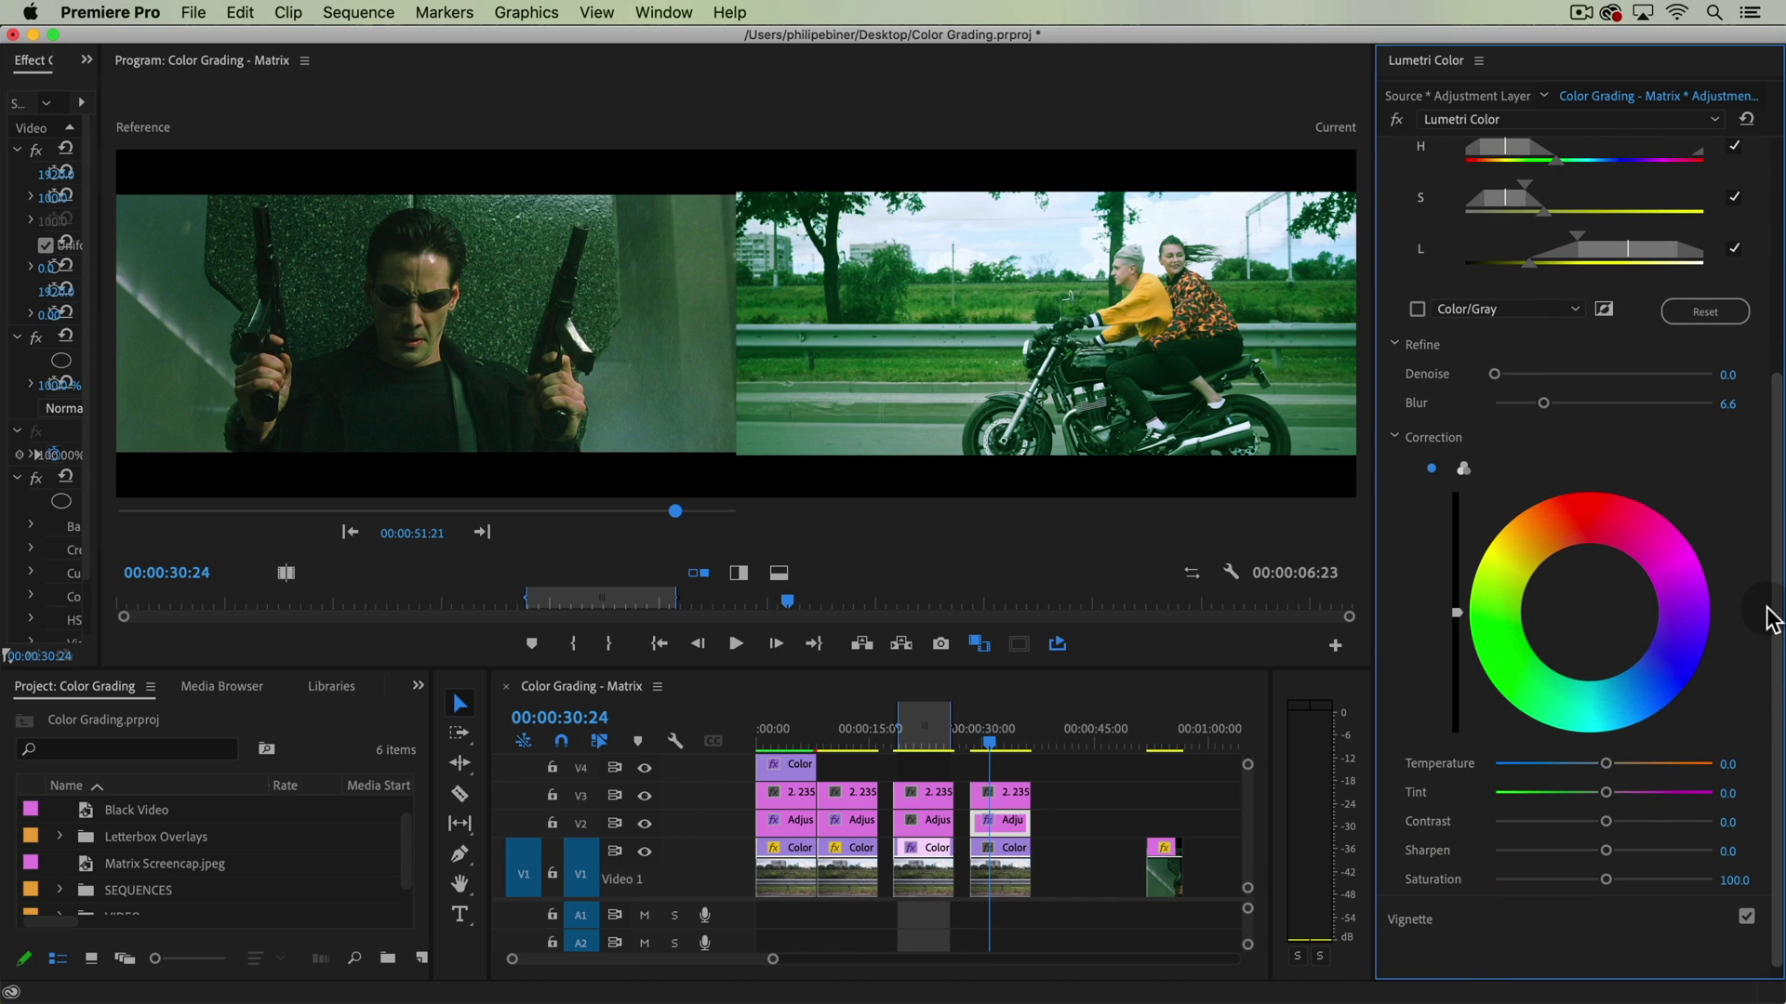
drag(1593, 606, 1597, 603)
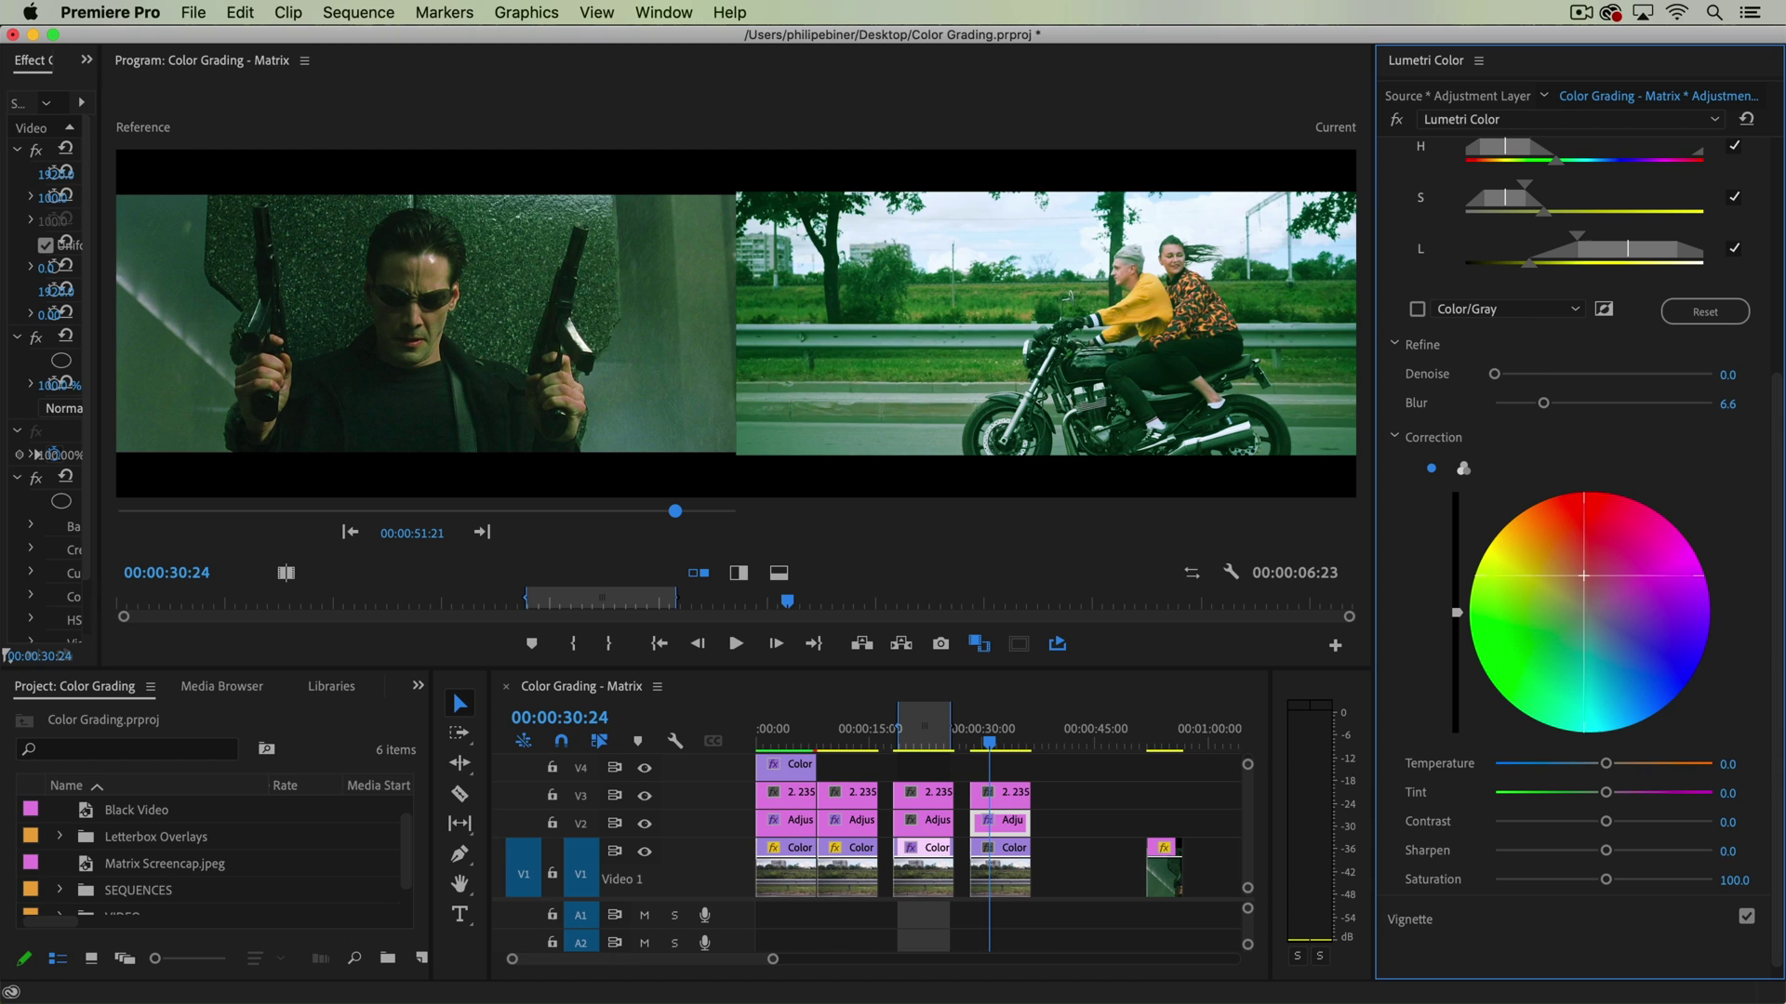
drag(1582, 576, 1586, 578)
drag(1588, 575, 1581, 566)
drag(965, 735, 974, 736)
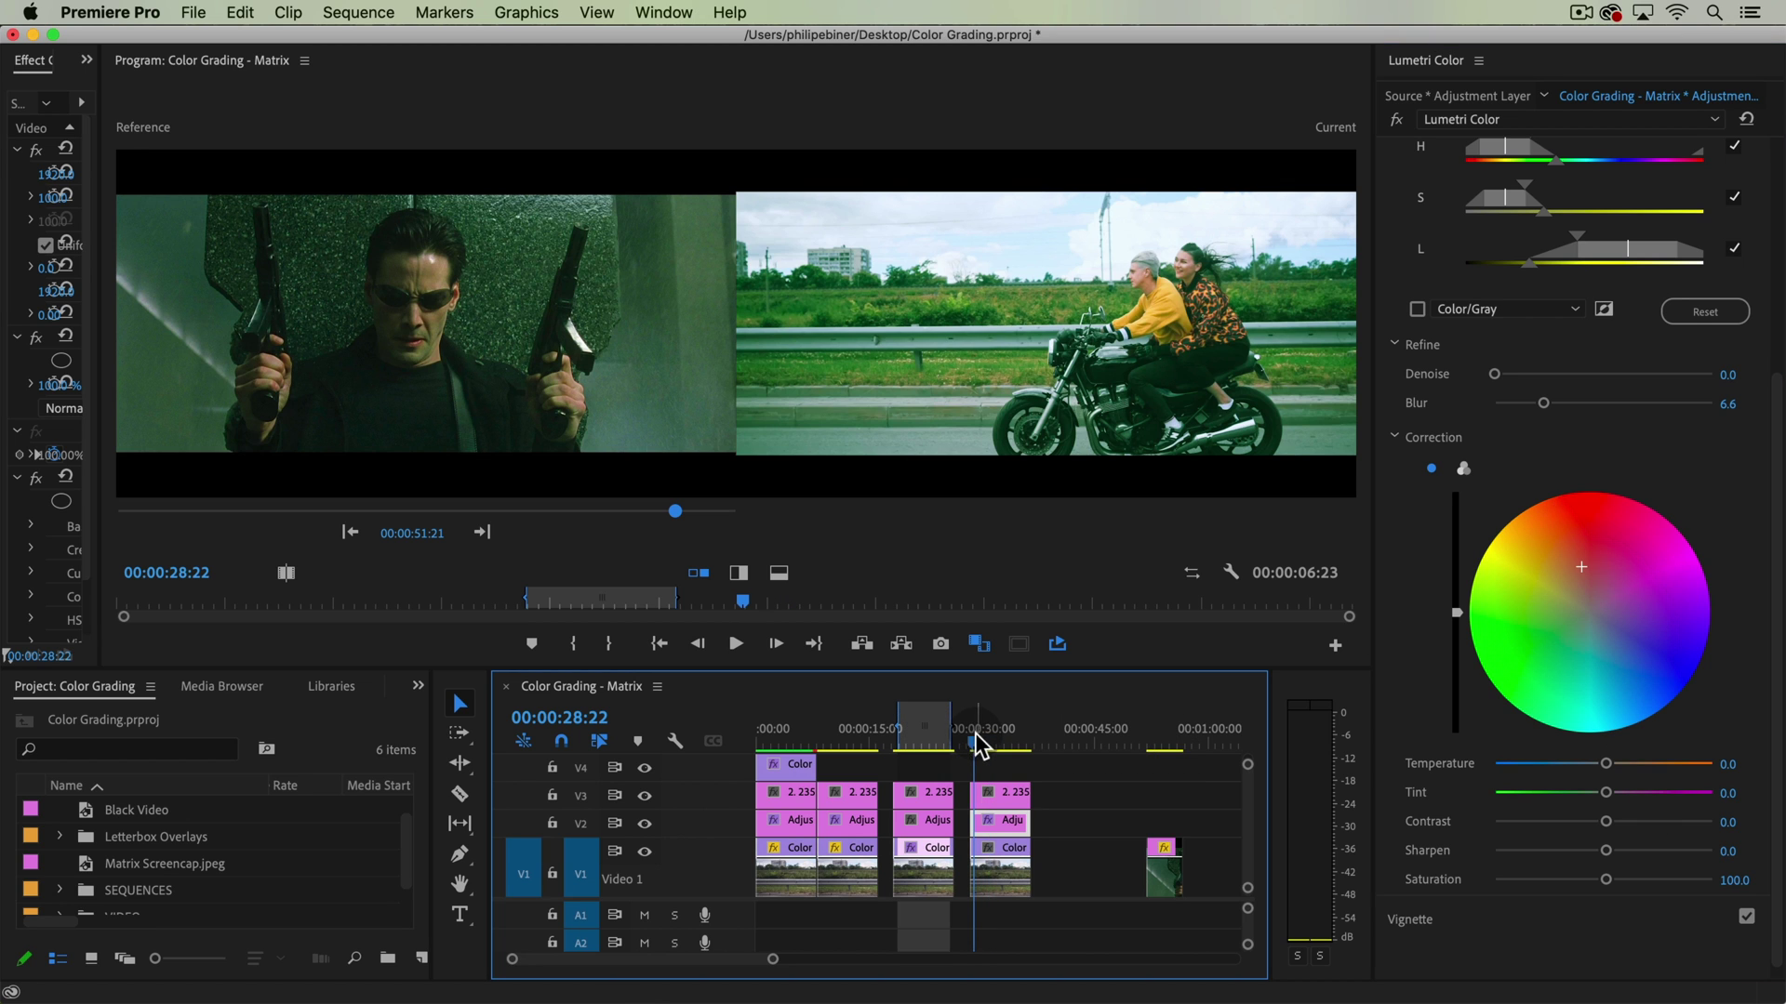
Play back the graded shot around 00:00:31:14 and fine-tune the skin tones' colour shift.
key(space)
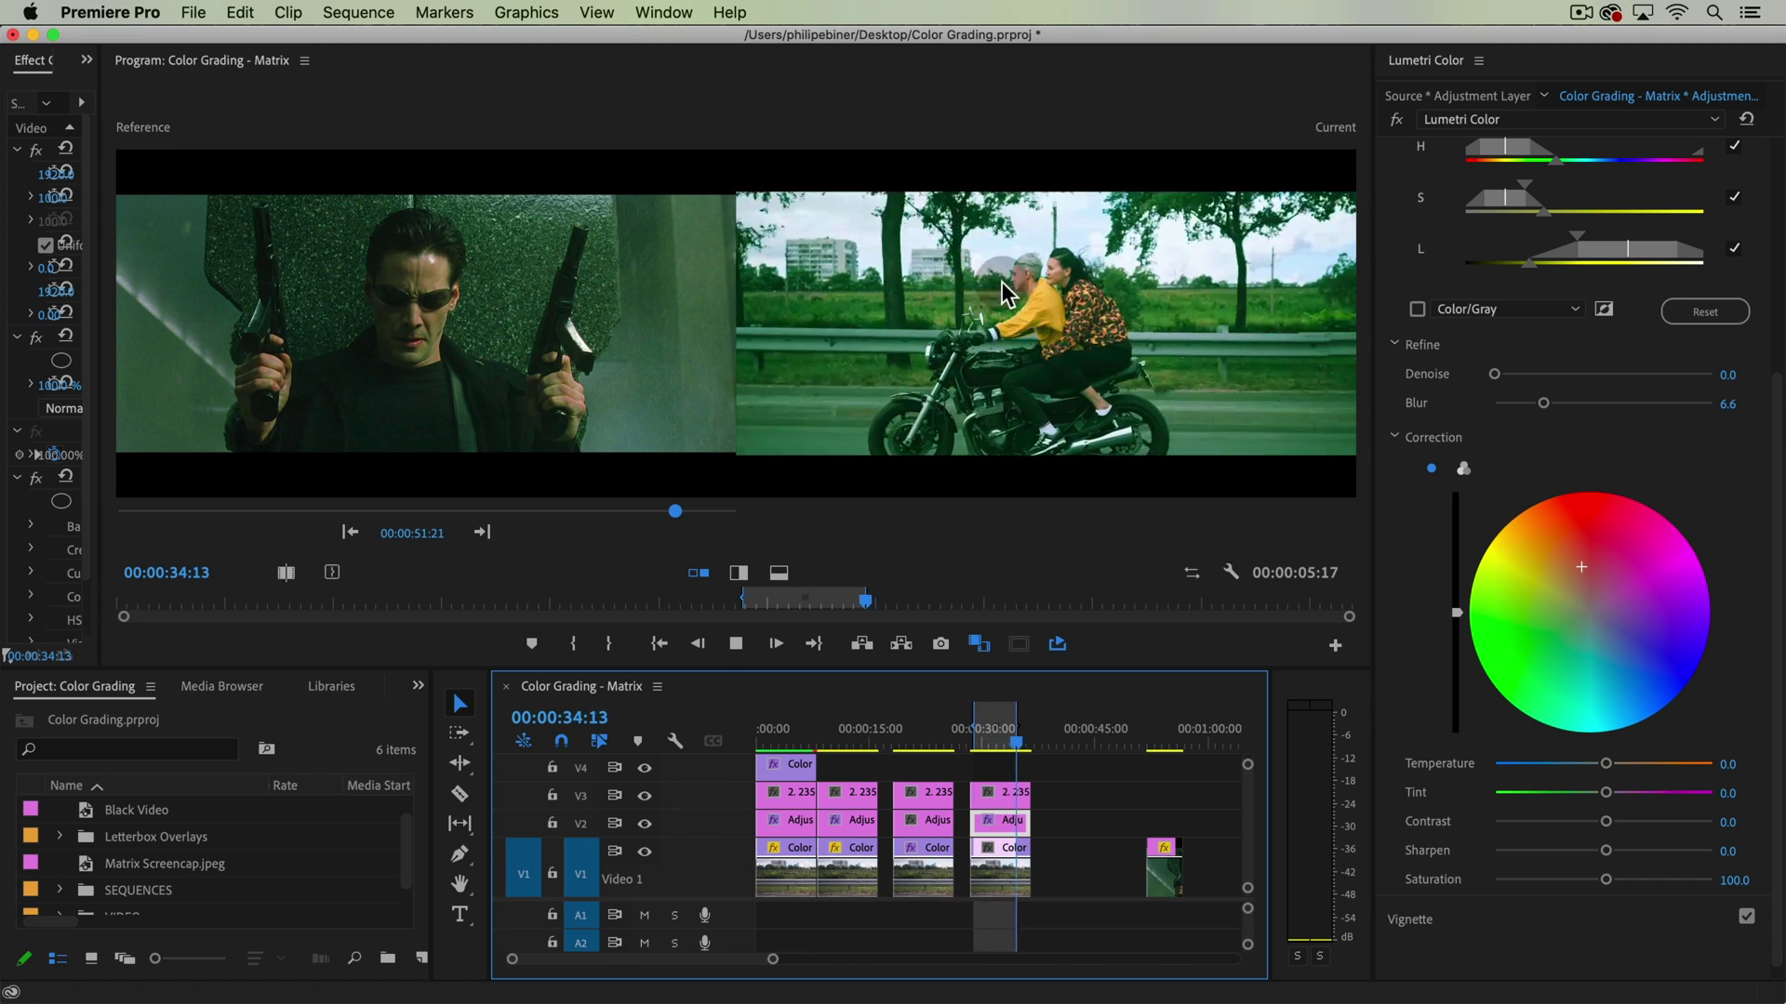
key(space)
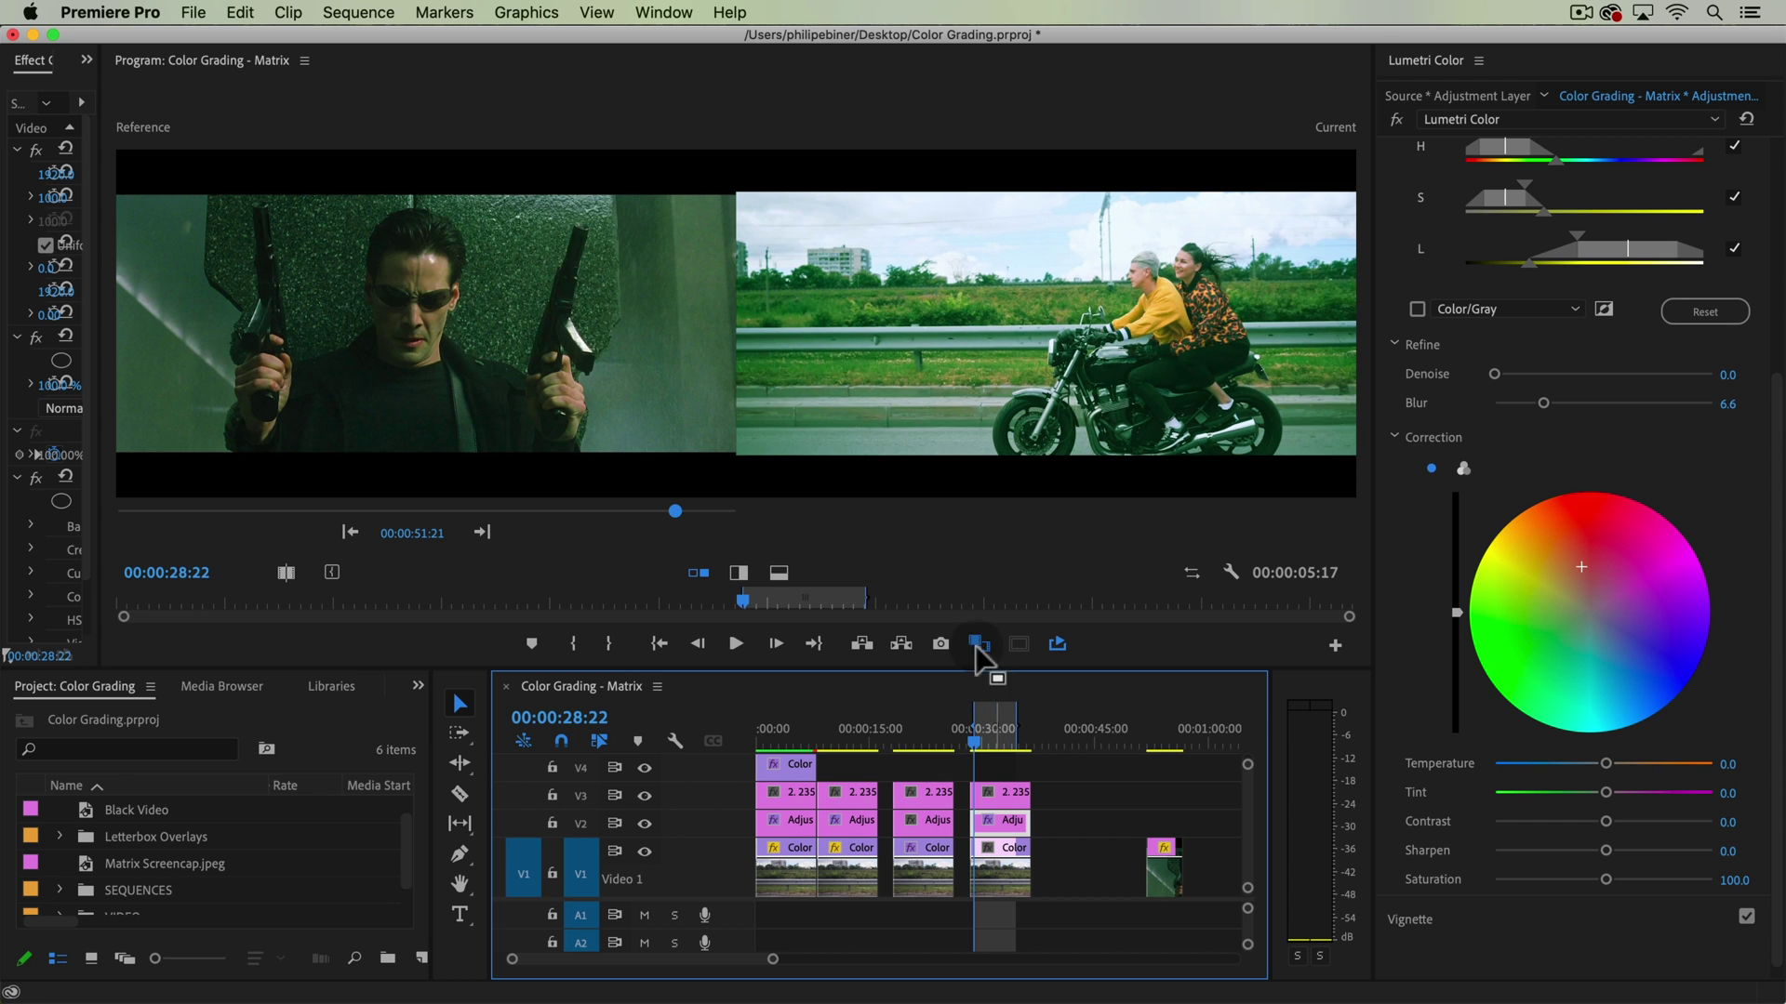
mouse_move(971, 735)
mouse_down()
mouse_move(995, 737)
mouse_move(979, 735)
mouse_up()
key(space)
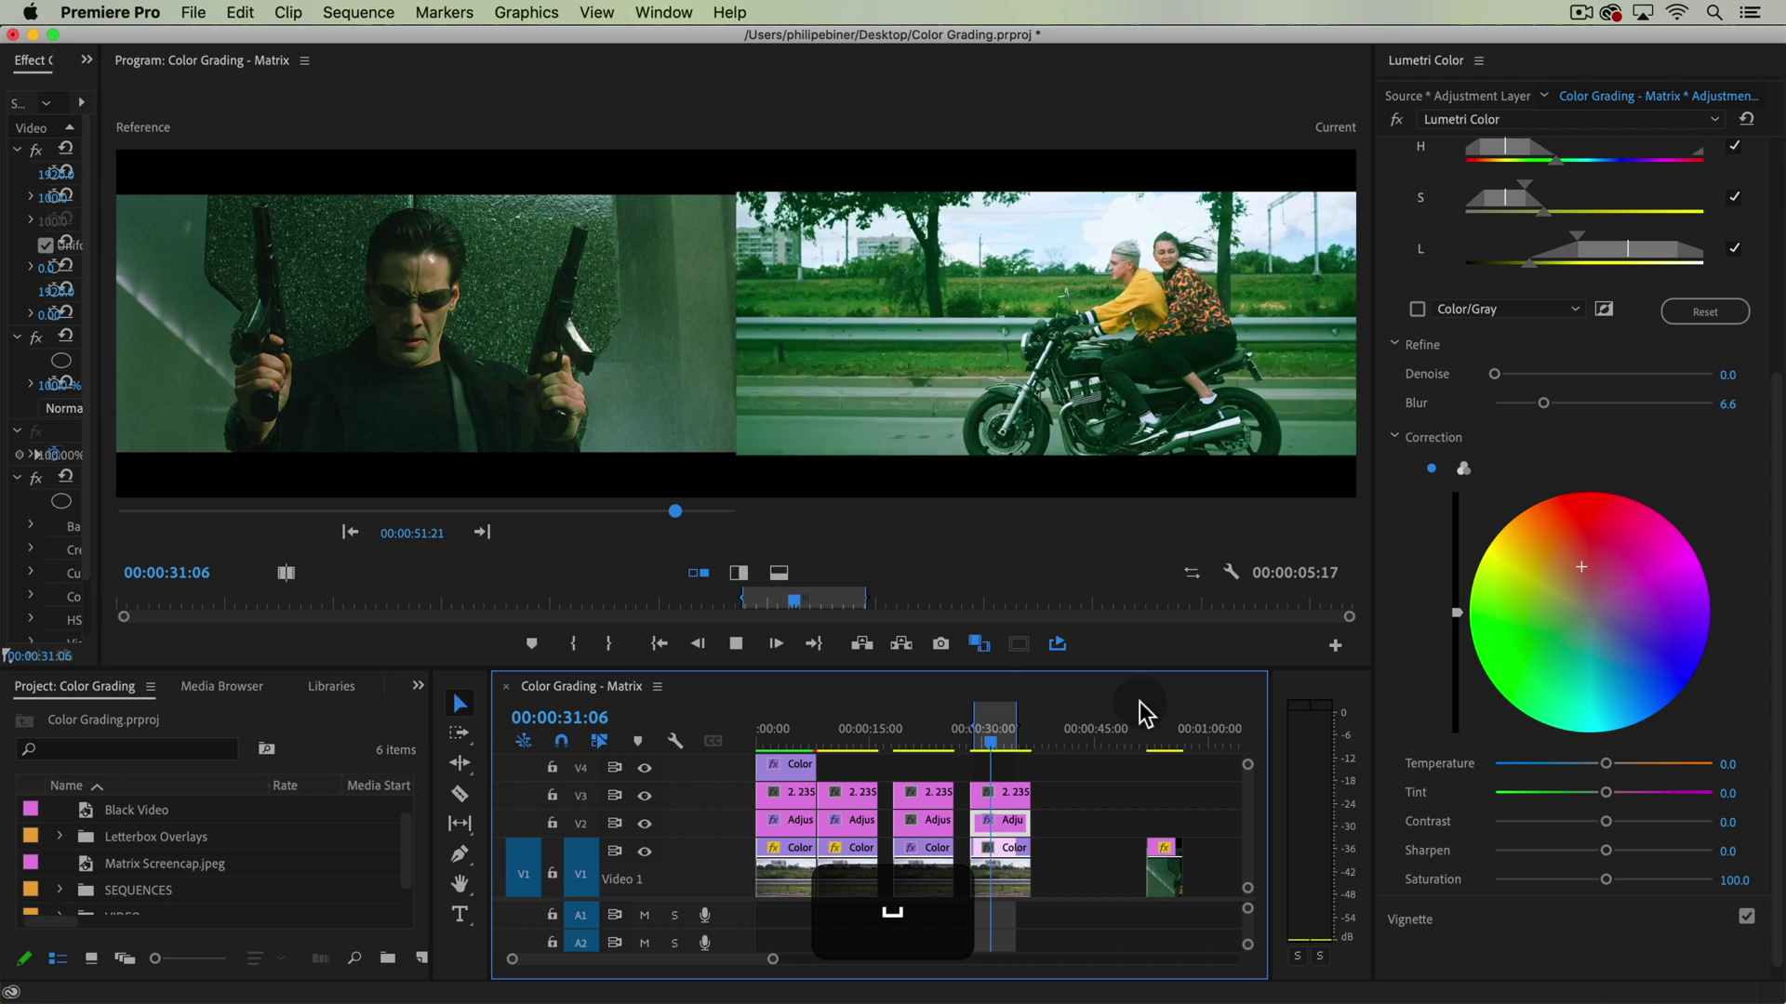
key(space)
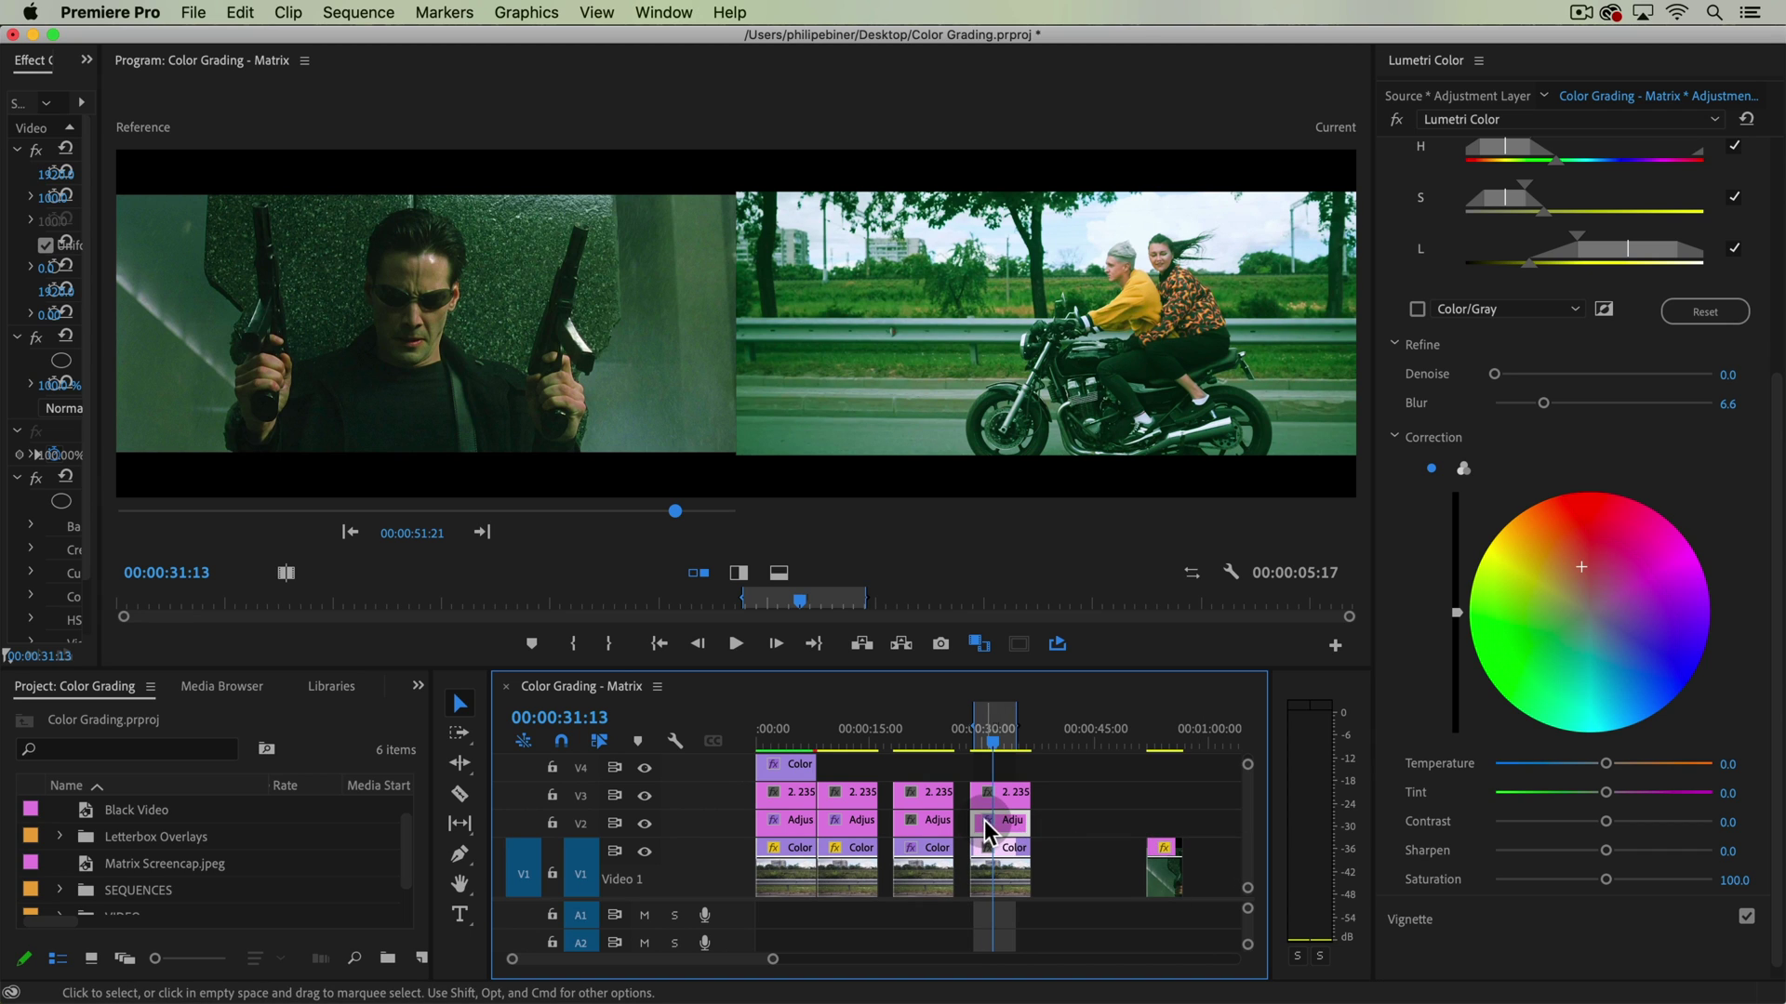
drag(1586, 567, 1582, 583)
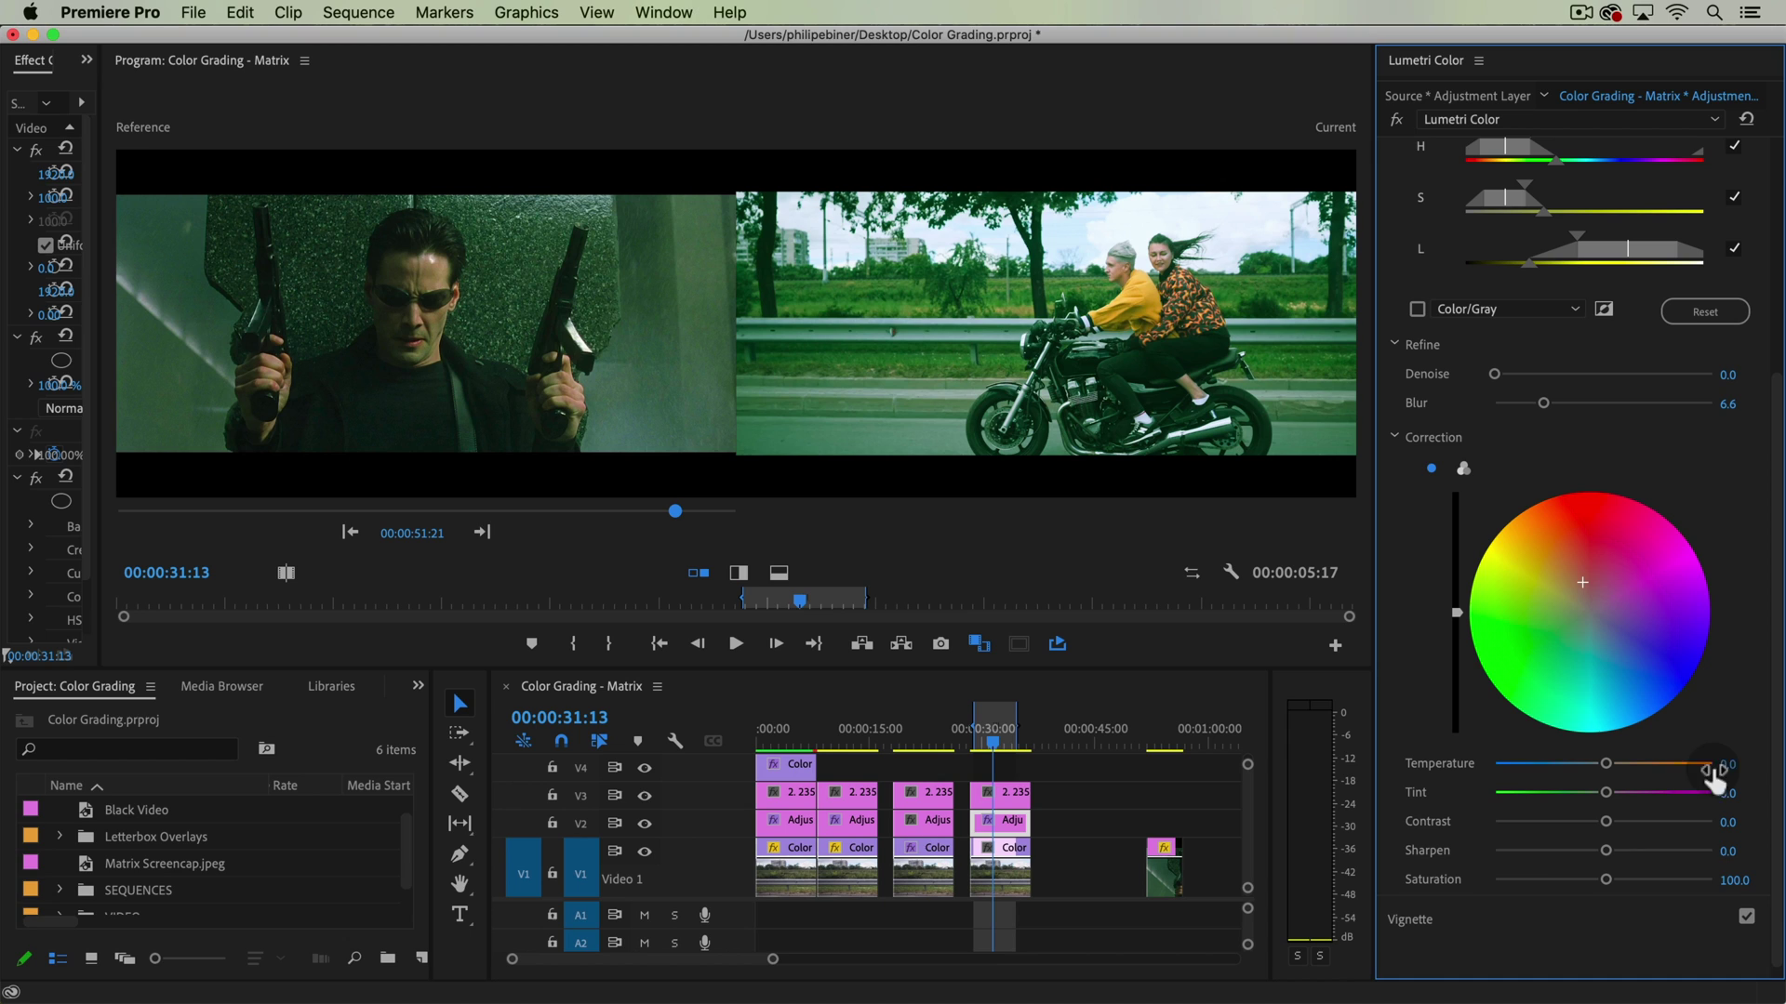
Lower the skin correction saturation to 89.8 and replay from 00:00:30:10.
key(super)
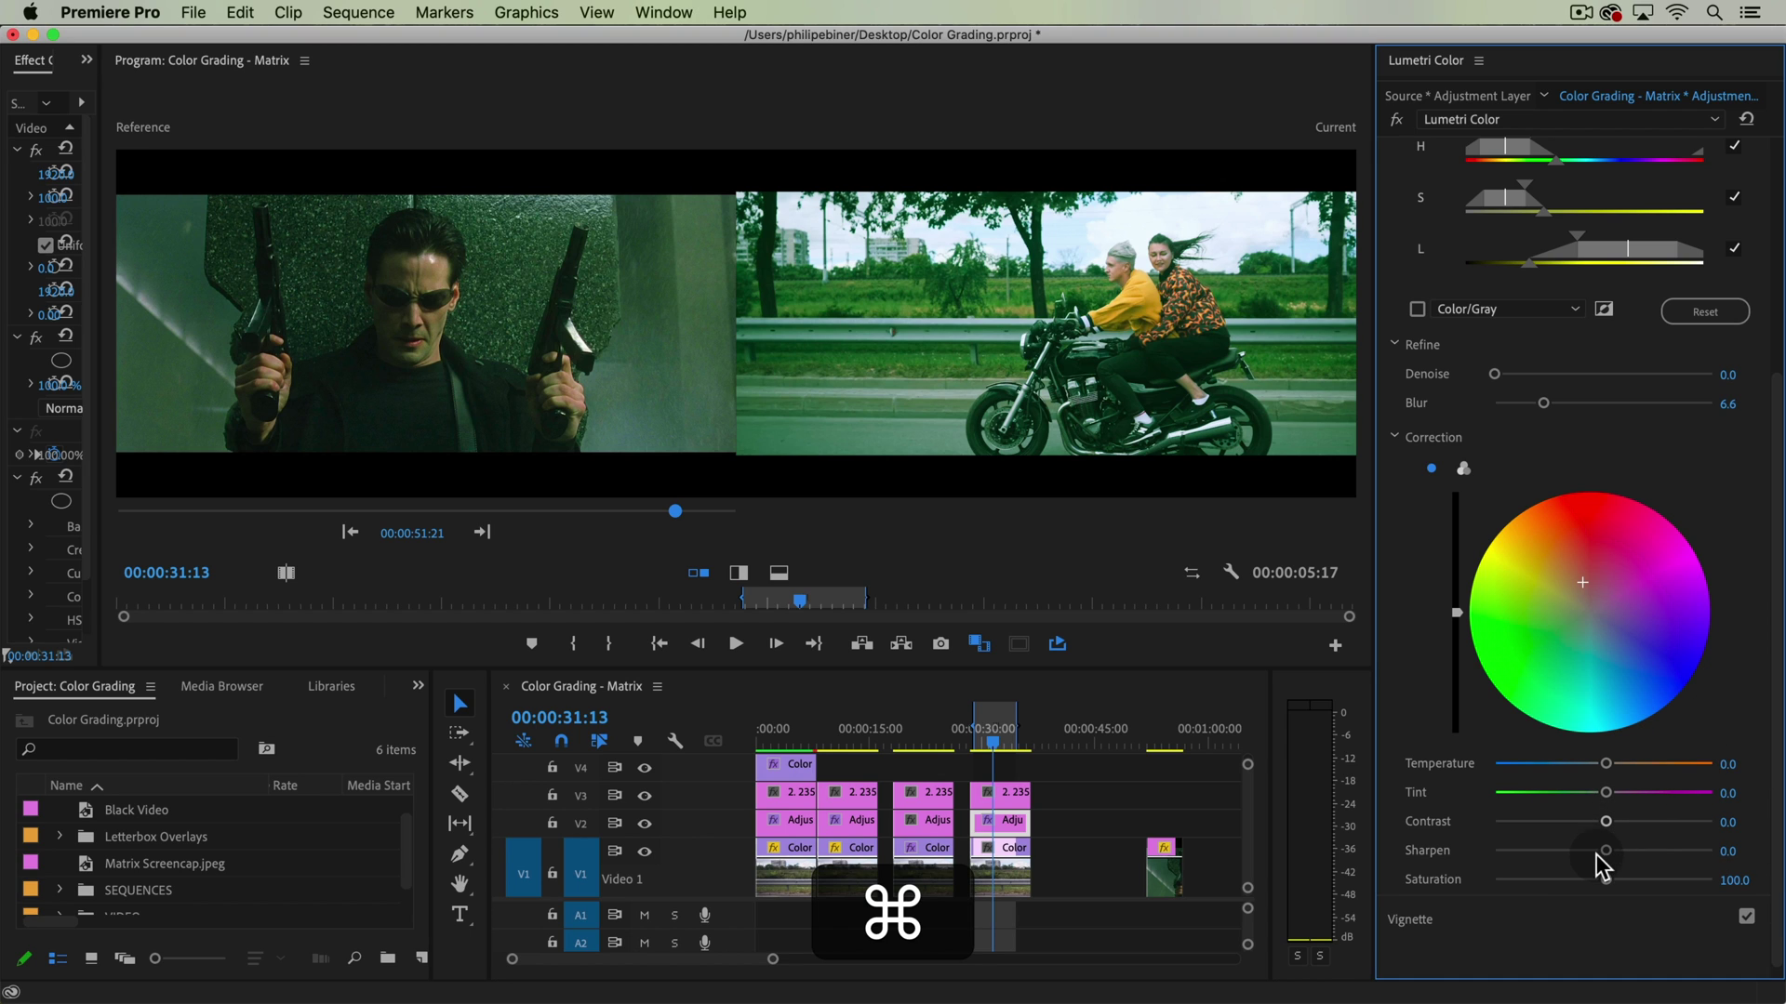
drag(1606, 879, 1588, 879)
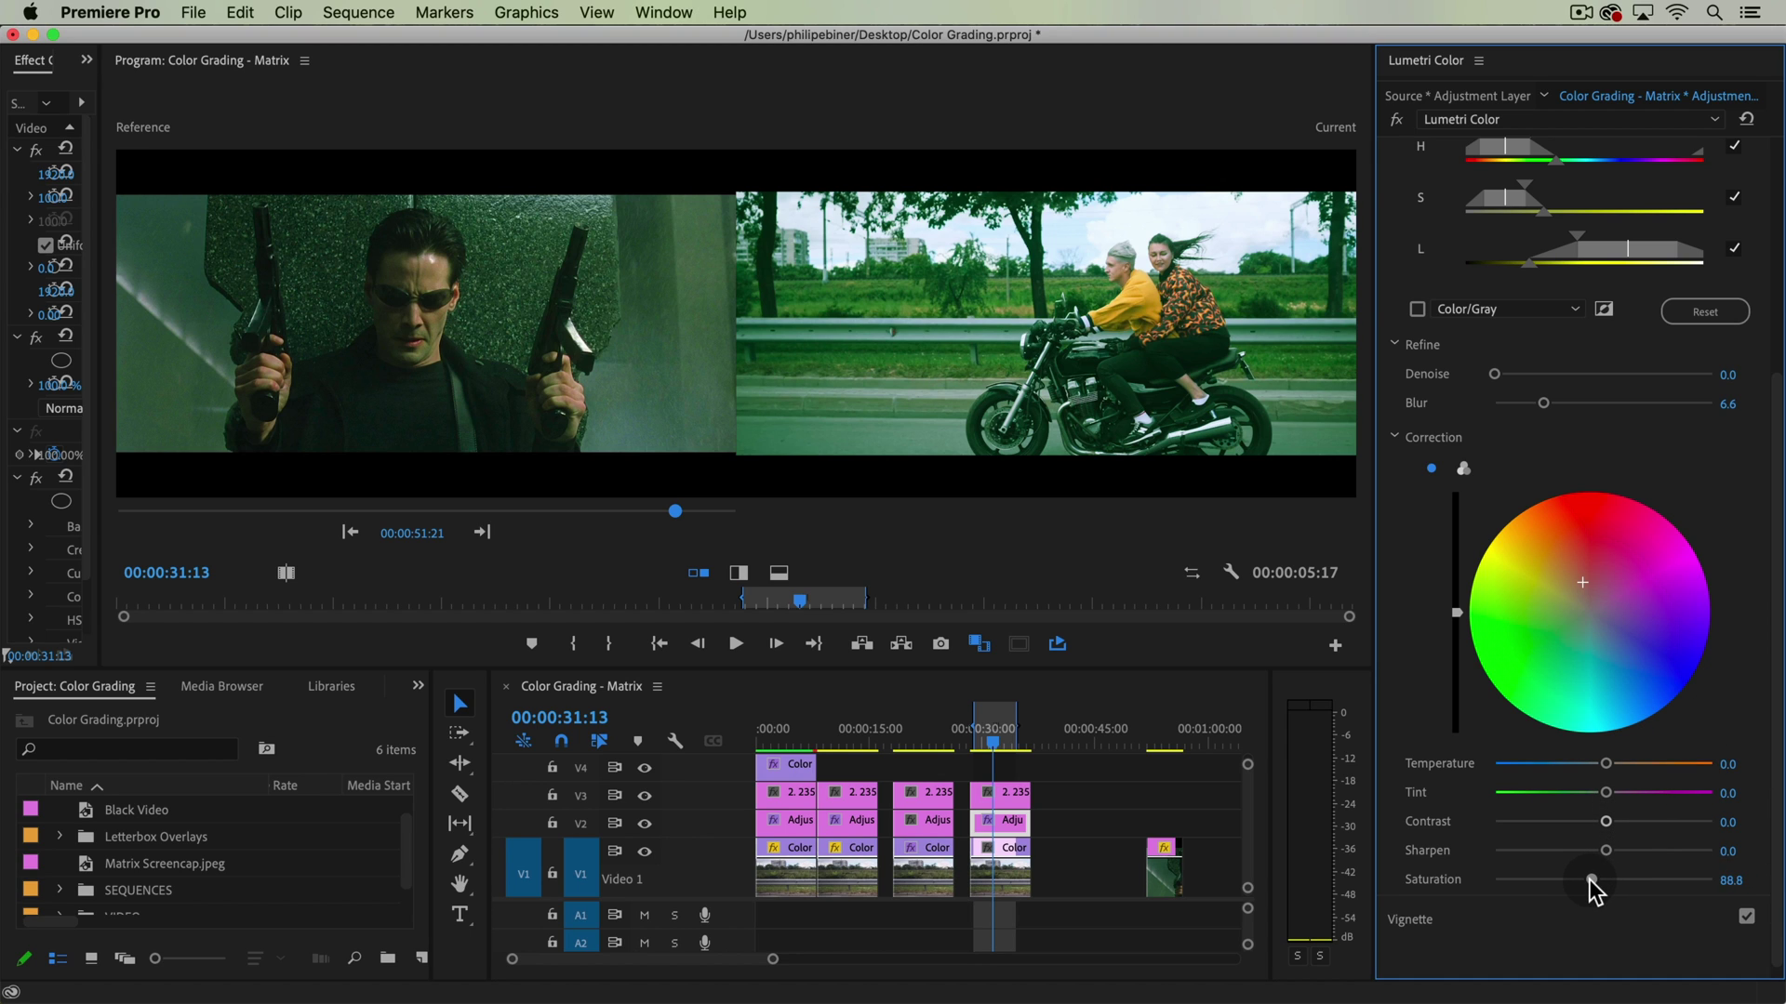
click(986, 742)
key(space)
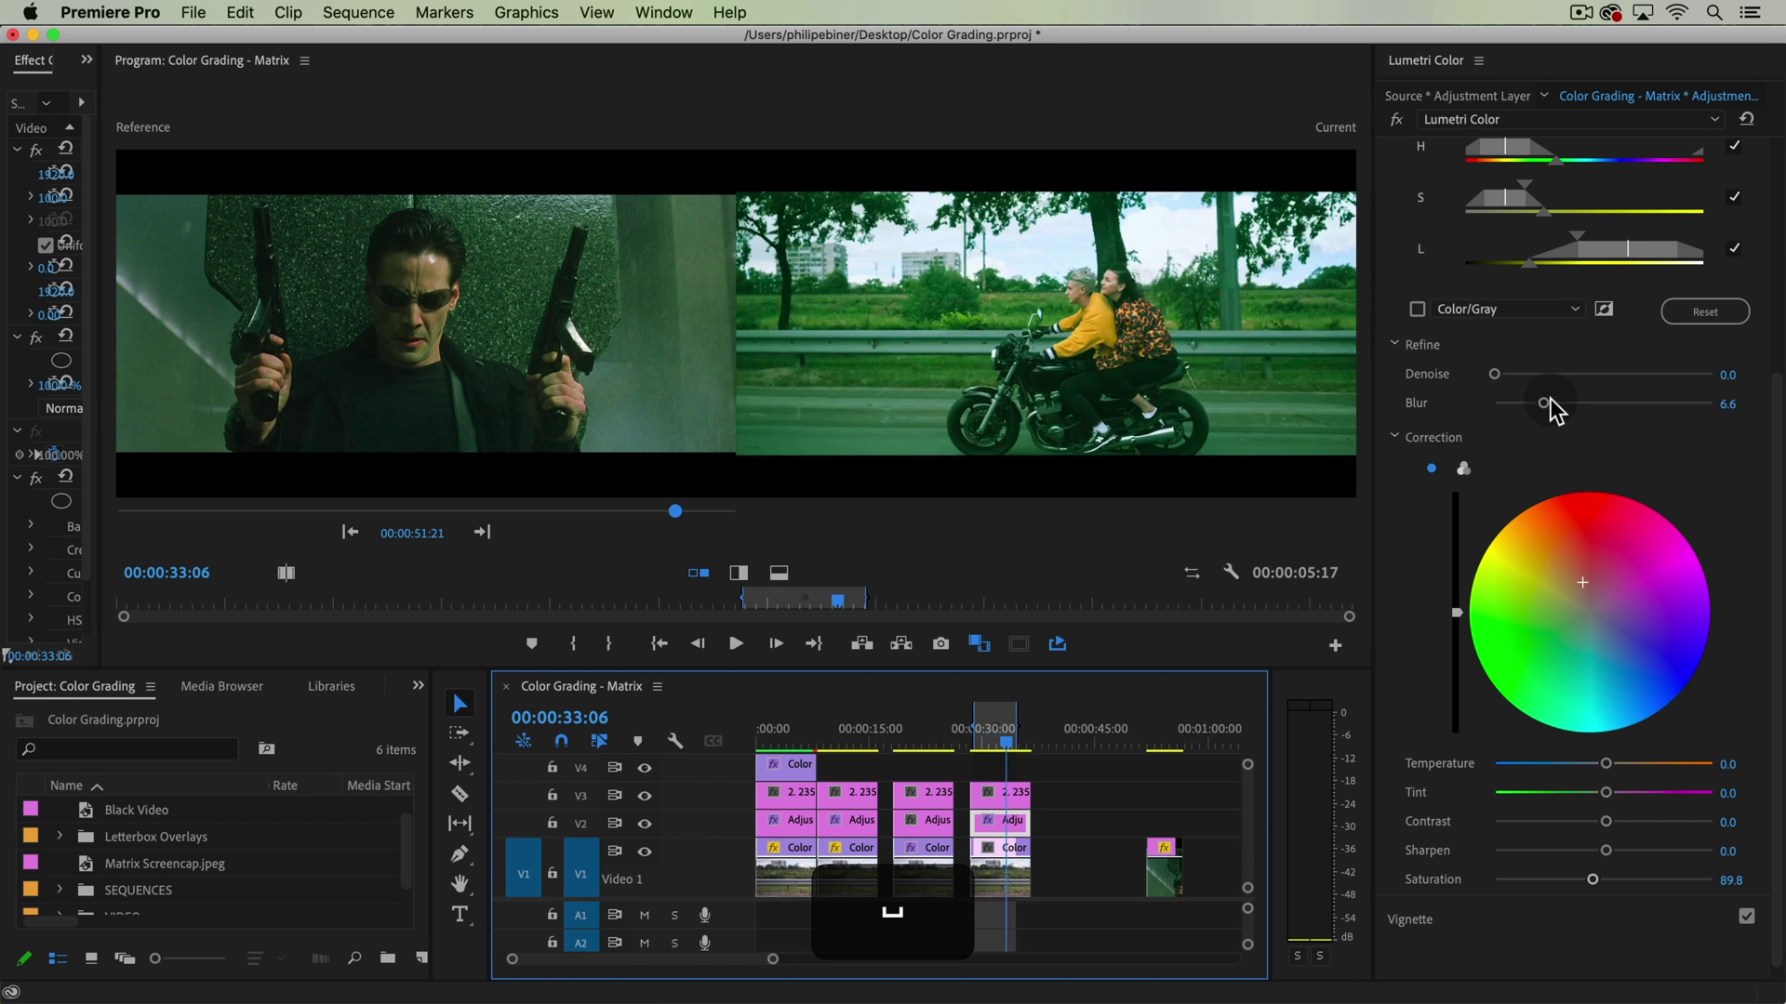
Raise the skin key blur from 6.6 to 26.6, checking the softer edges with playback.
drag(1545, 401, 1627, 418)
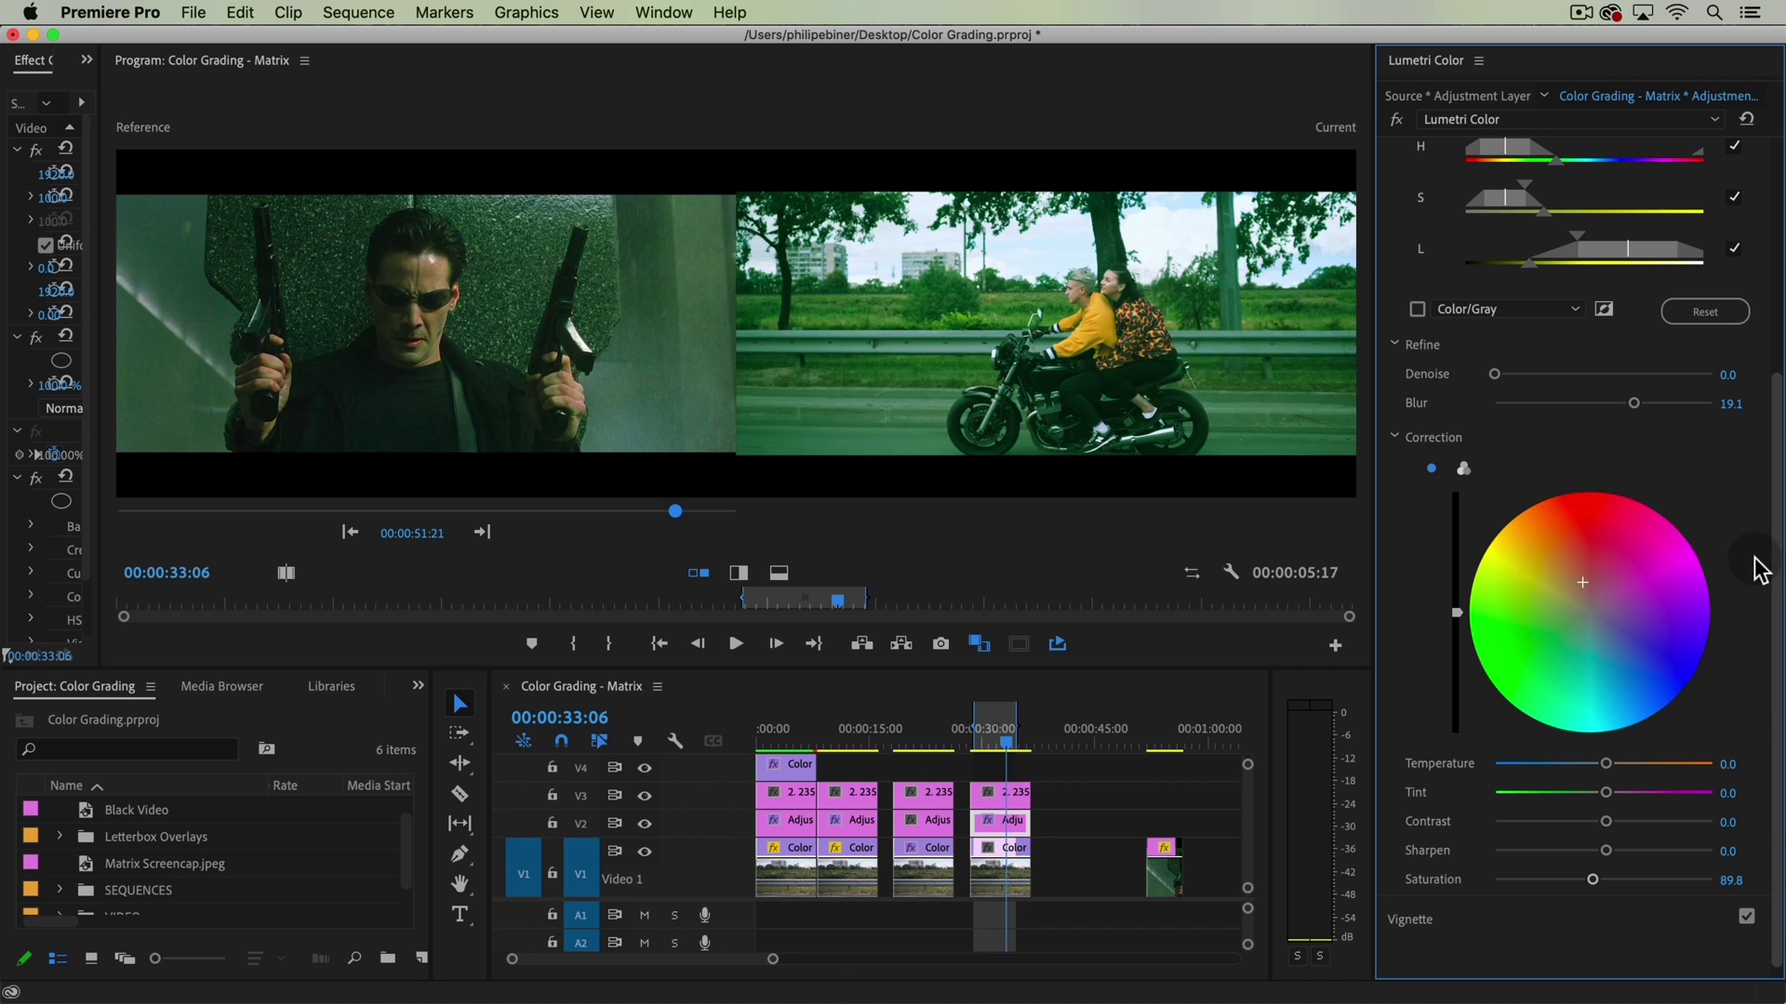
key(space)
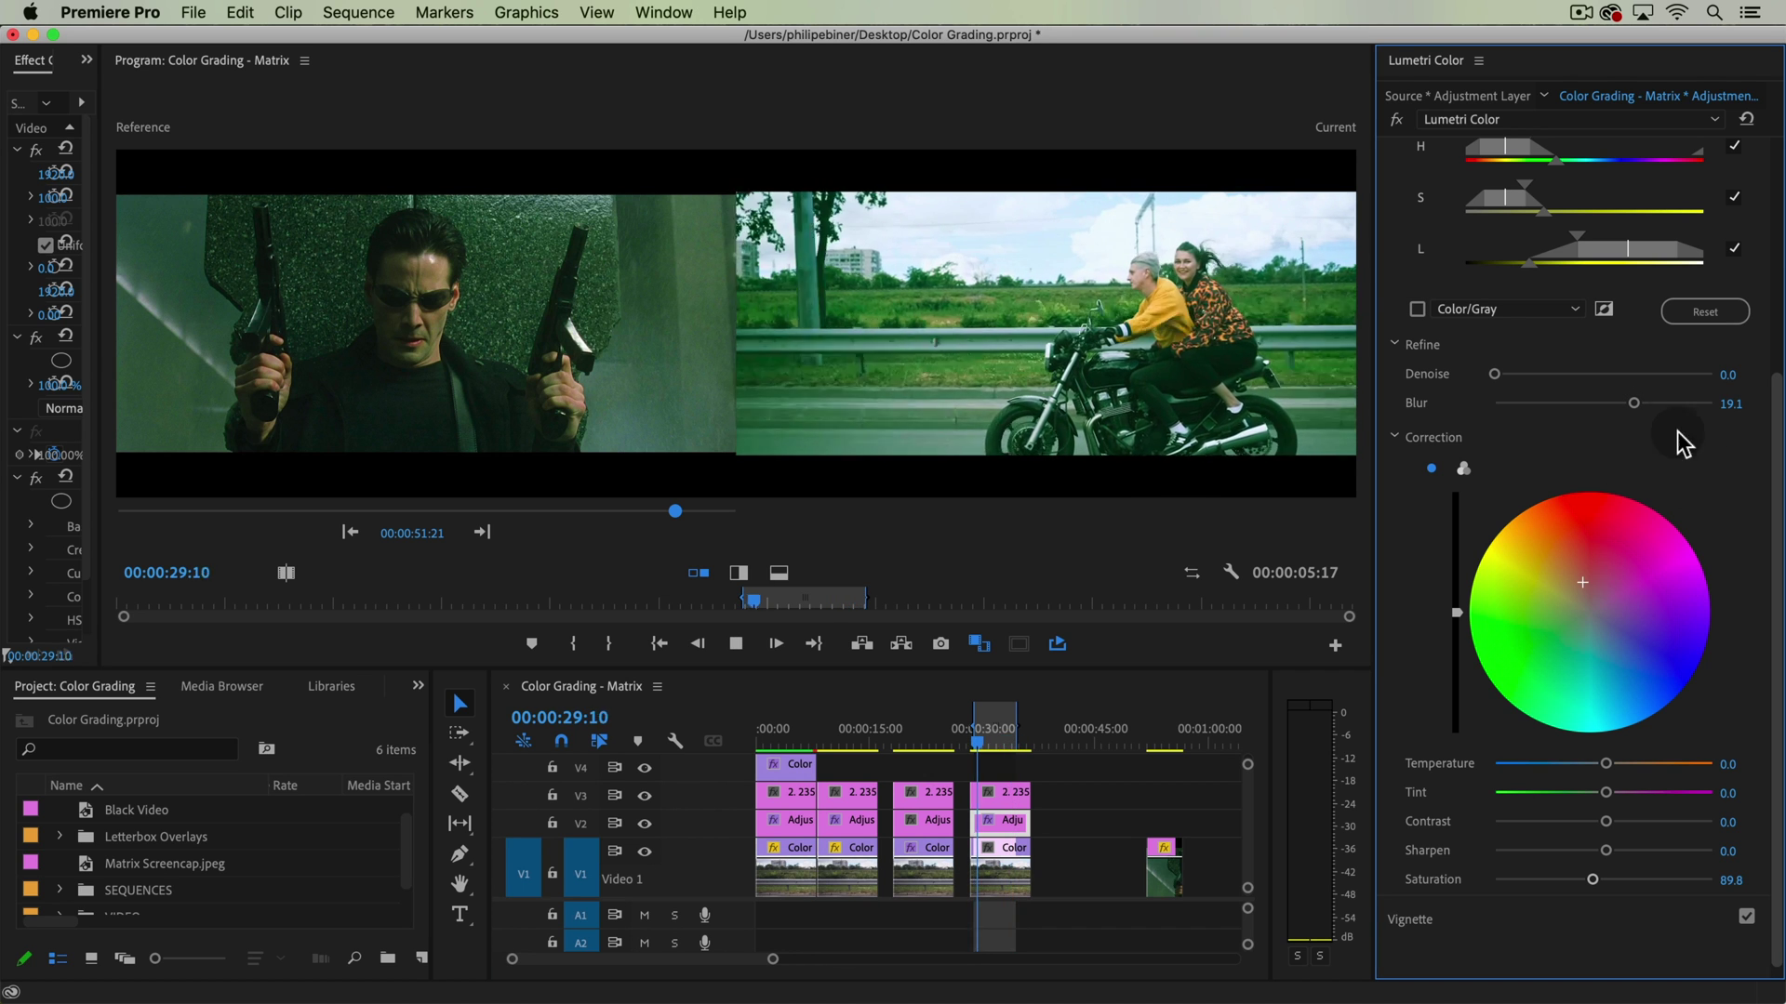
mouse_move(1665, 398)
mouse_down()
mouse_move(1700, 399)
mouse_move(1684, 400)
mouse_up()
key(space)
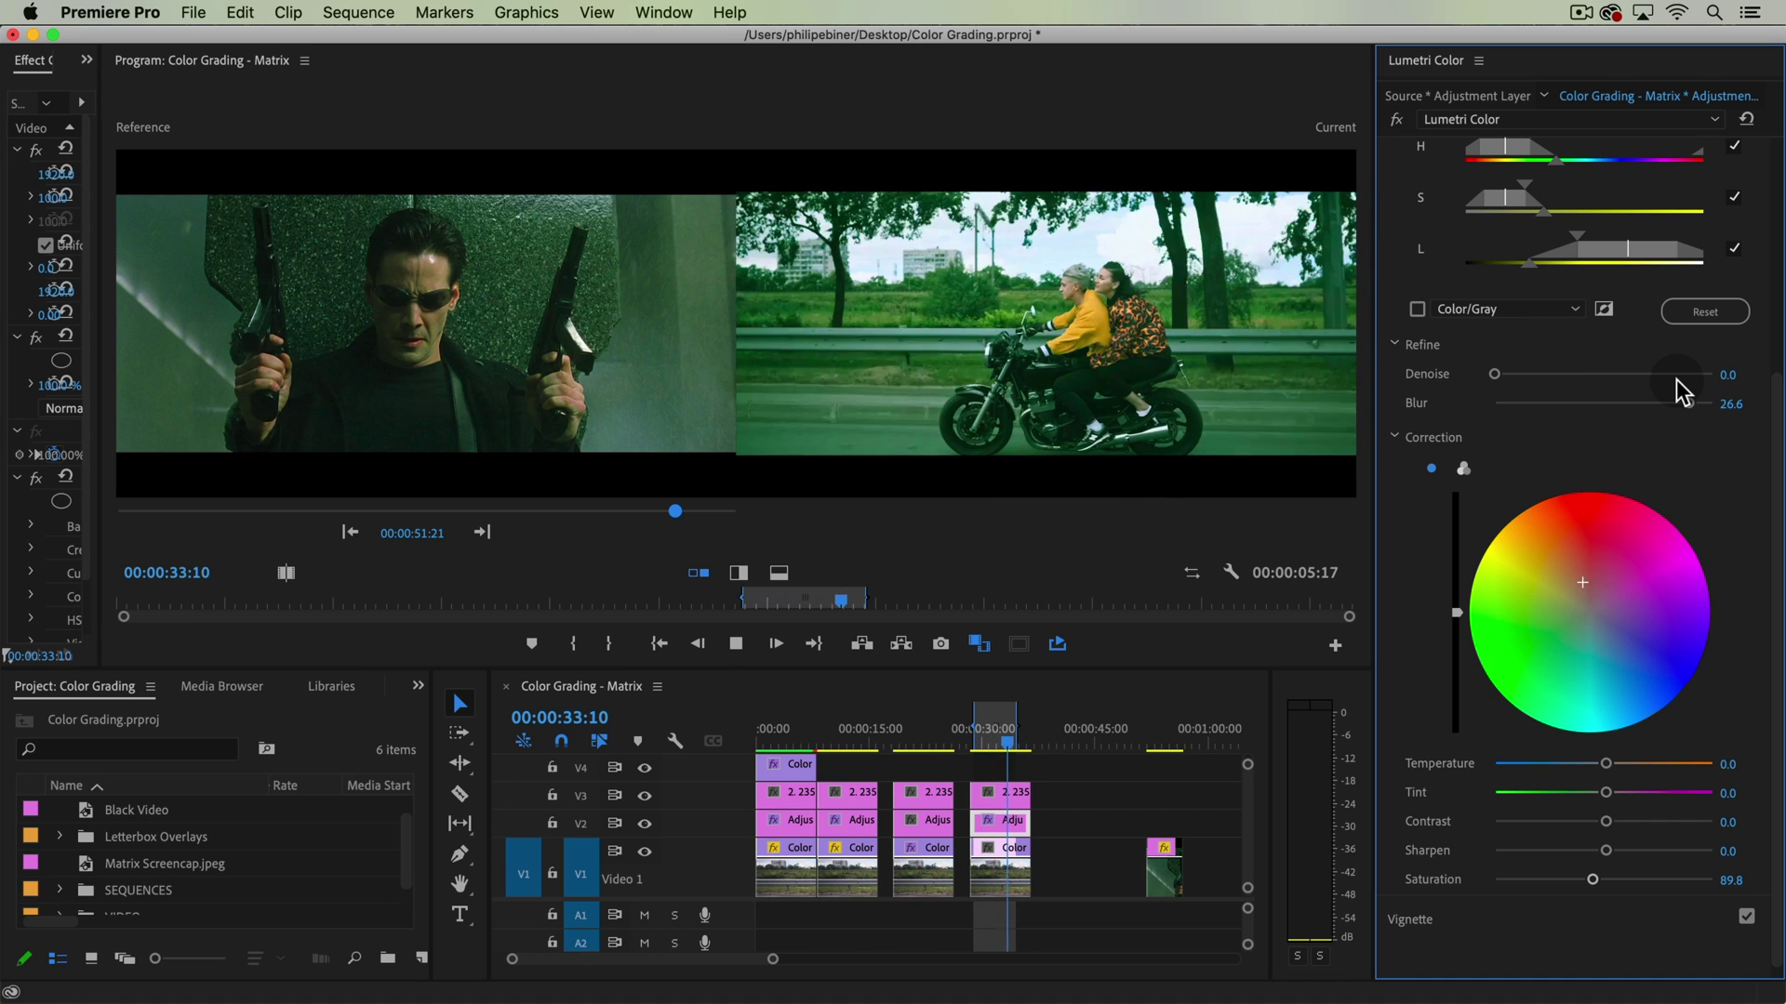
key(space)
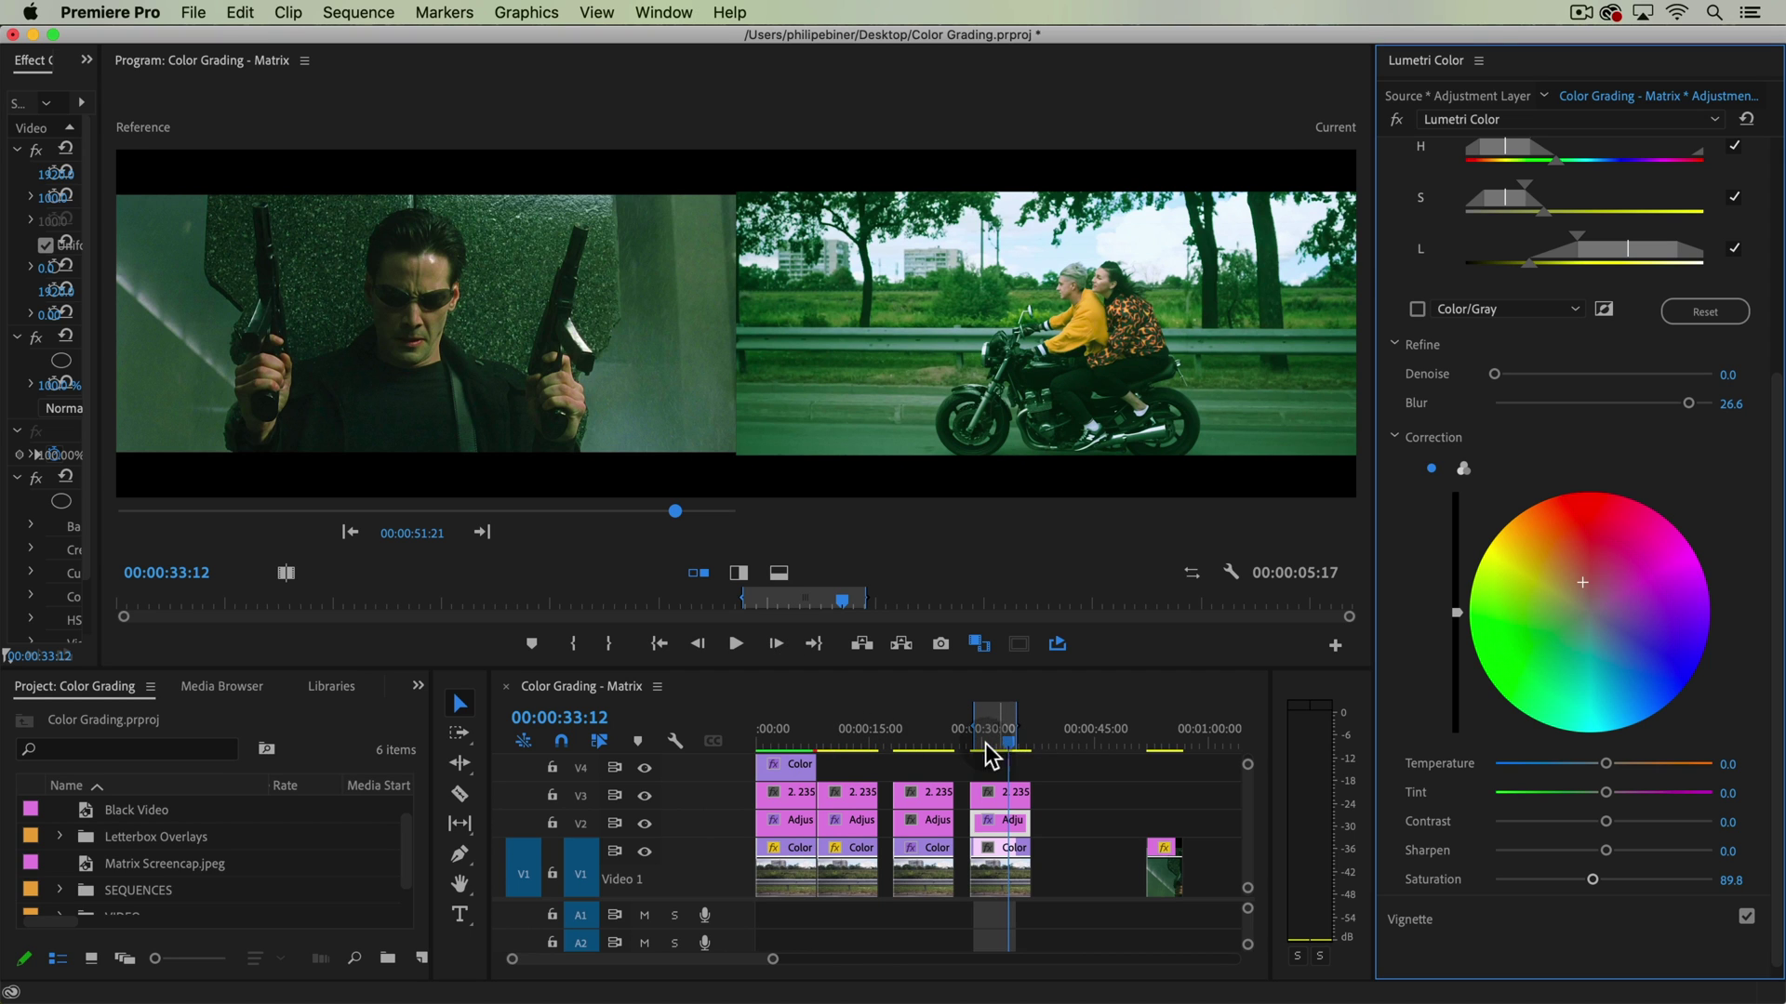
Move the playhead between 00:00:22:05 and 00:00:32:03 and shift the in/out range slightly earlier.
click(924, 735)
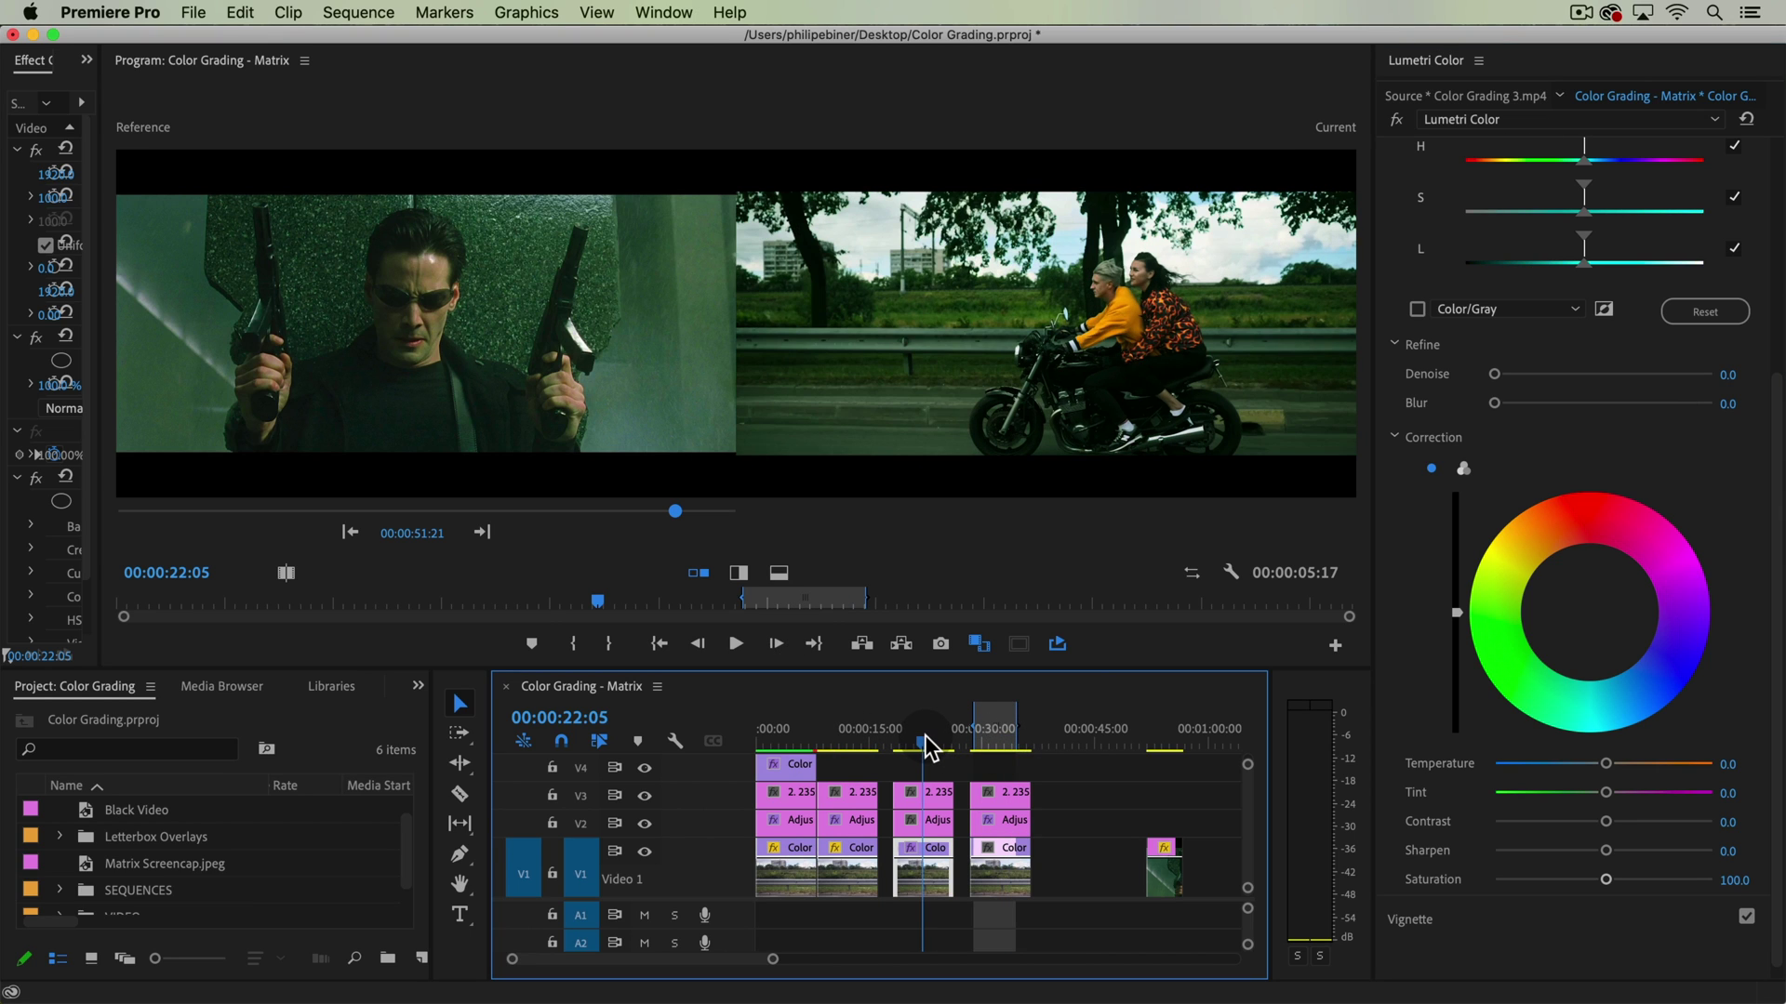
drag(1006, 724, 996, 728)
click(1000, 735)
scroll(1741, 491, up, 5)
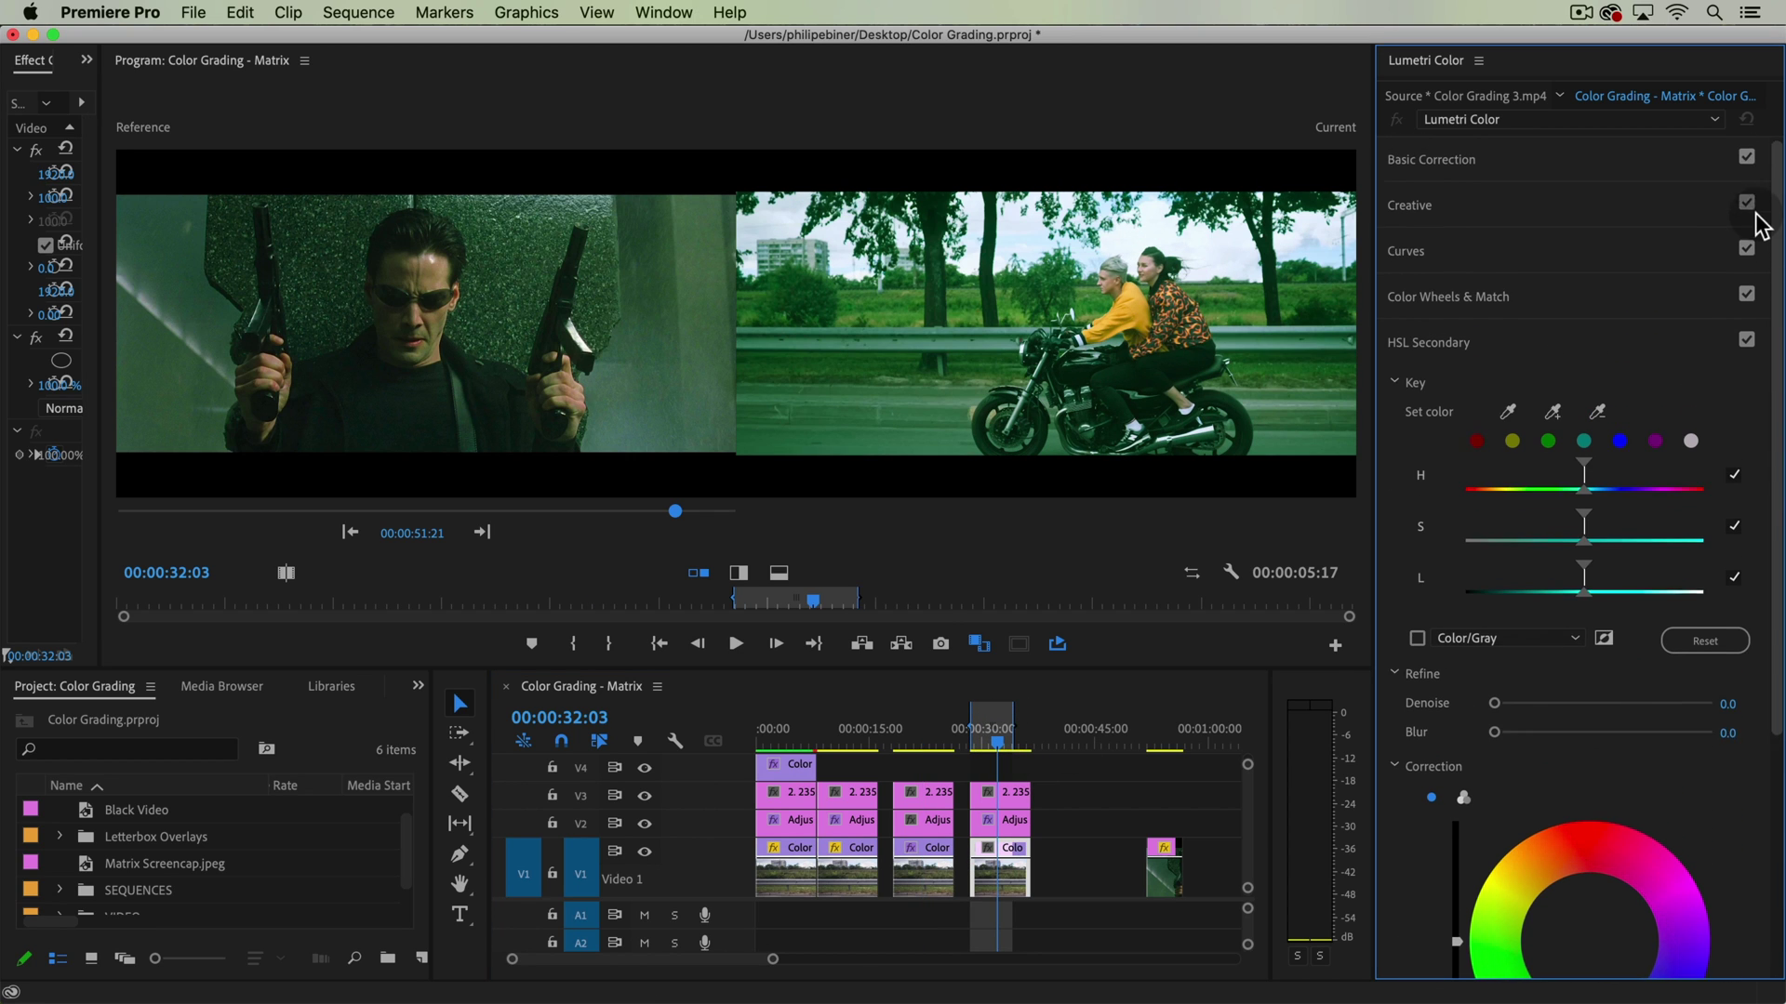
Give the V2 adjustment layer an S-shaped master RGB curve, then try a point on the blue curve.
click(1494, 253)
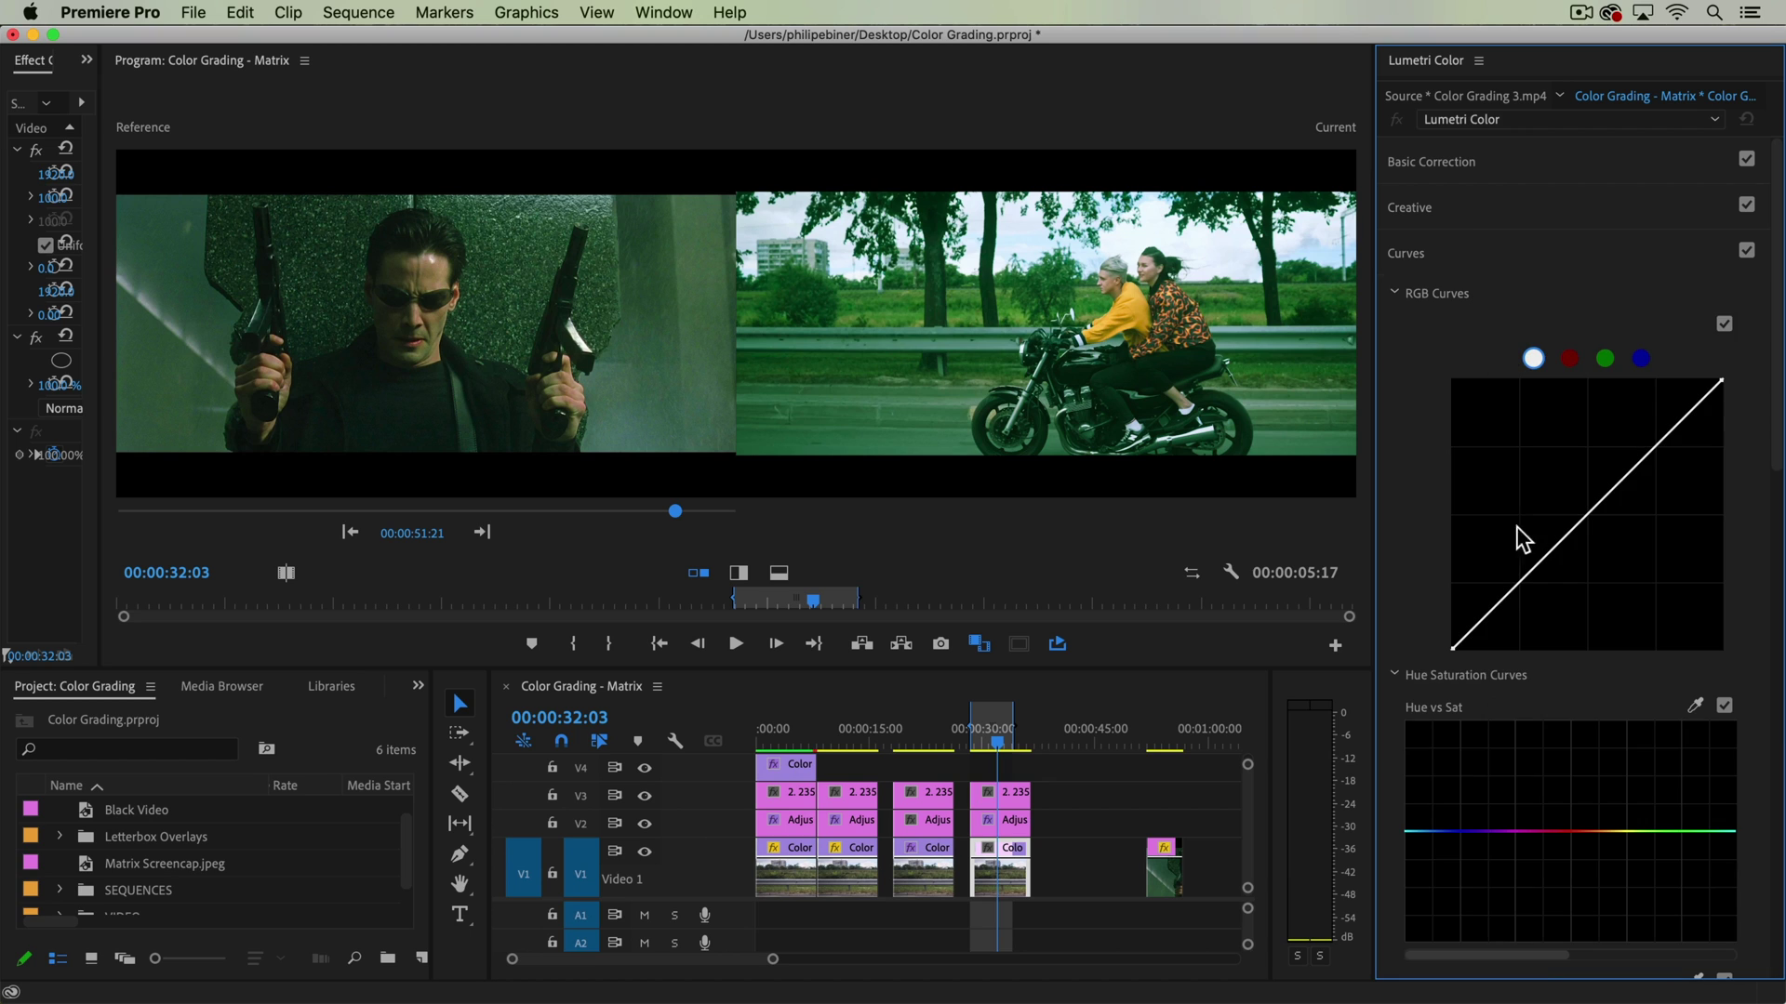
click(1015, 822)
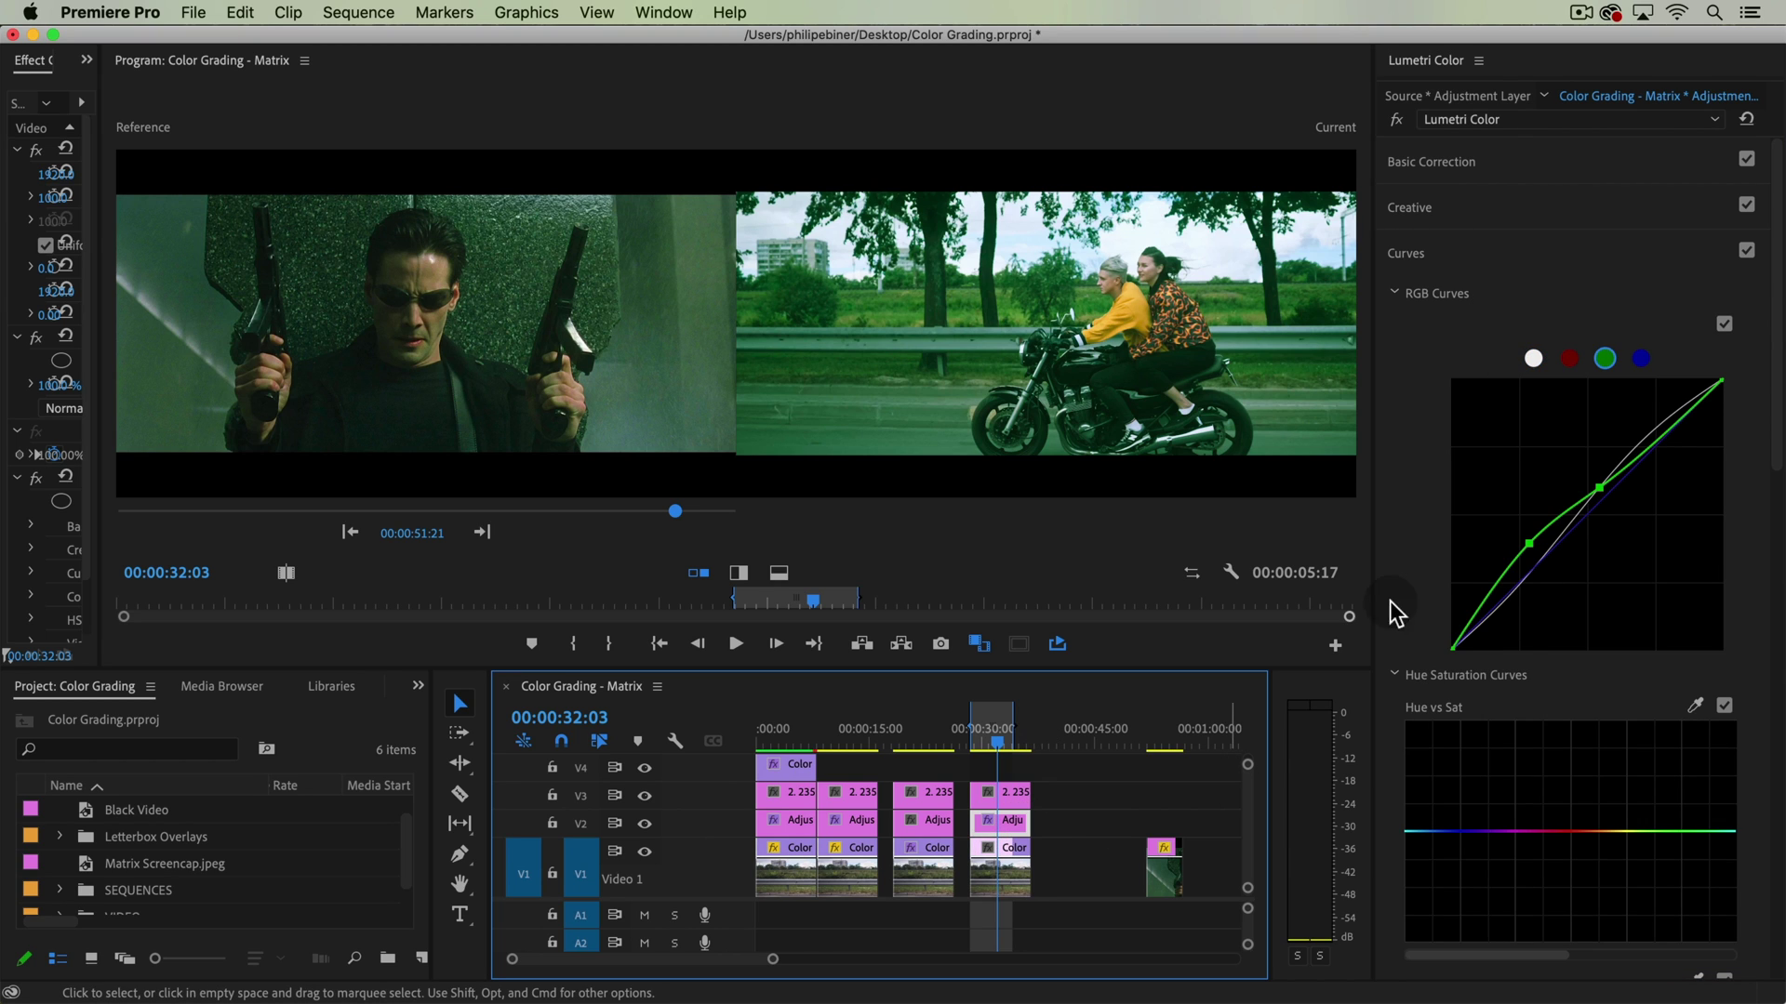
click(1532, 358)
drag(1510, 595, 1514, 607)
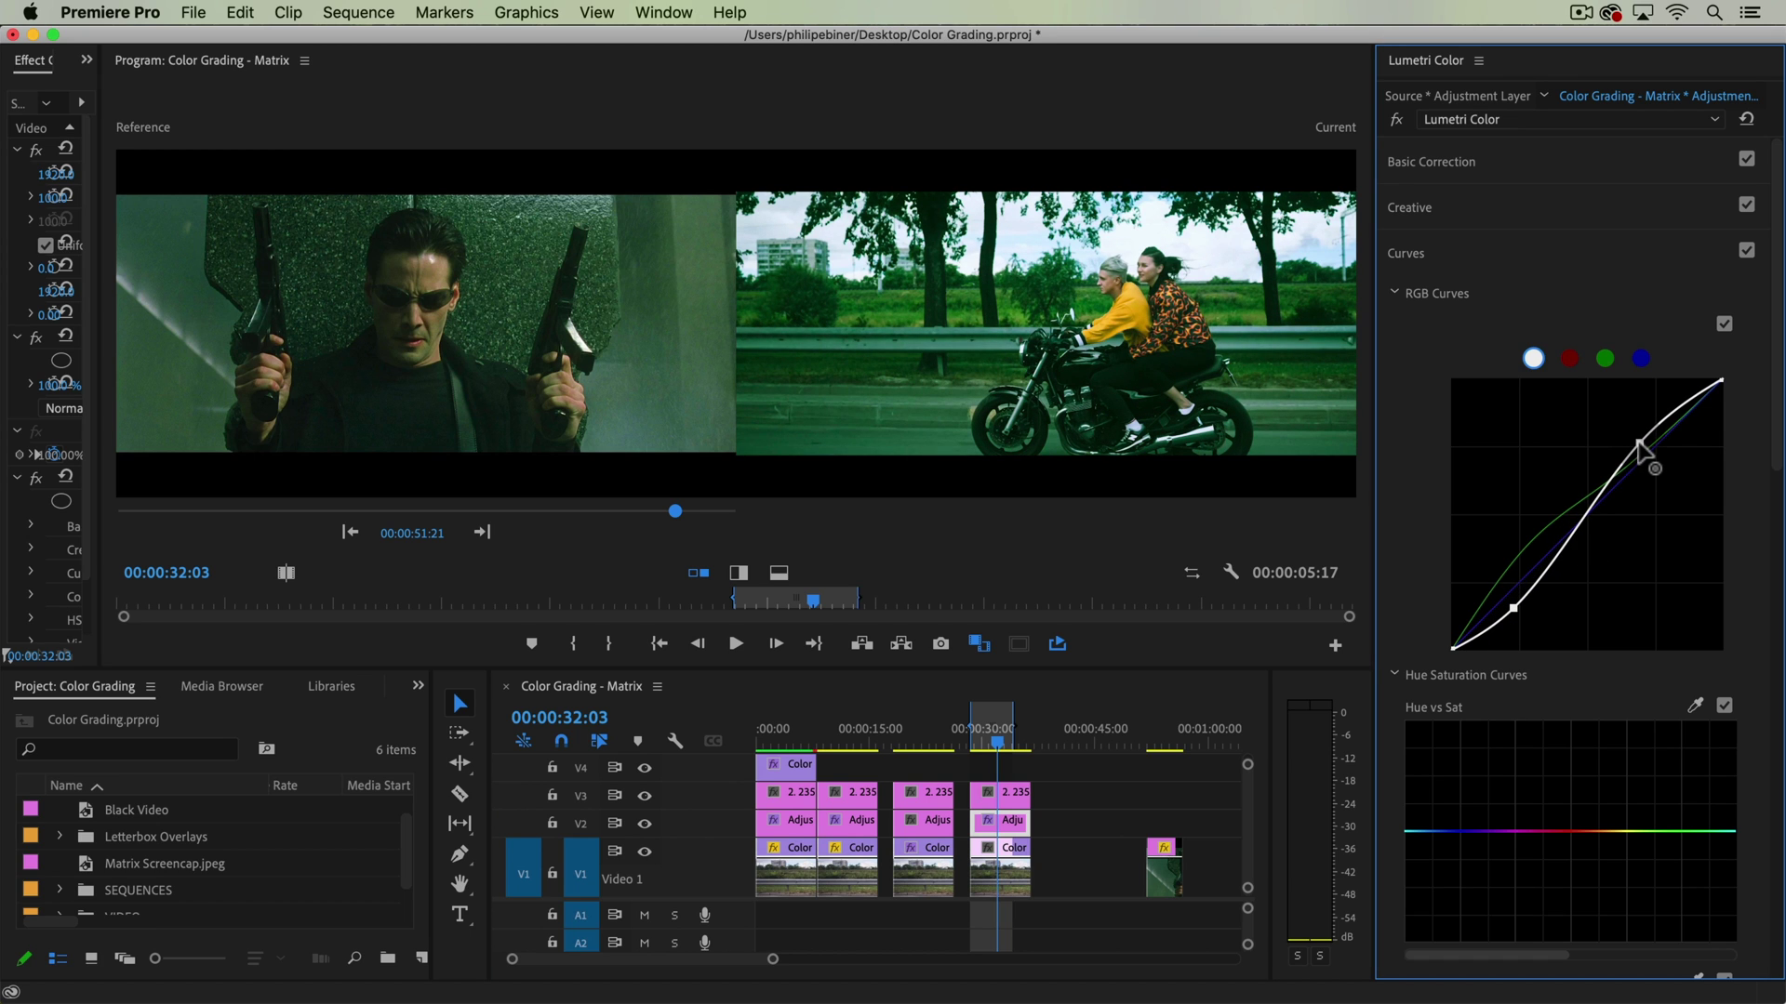
drag(1640, 444, 1643, 439)
click(1640, 359)
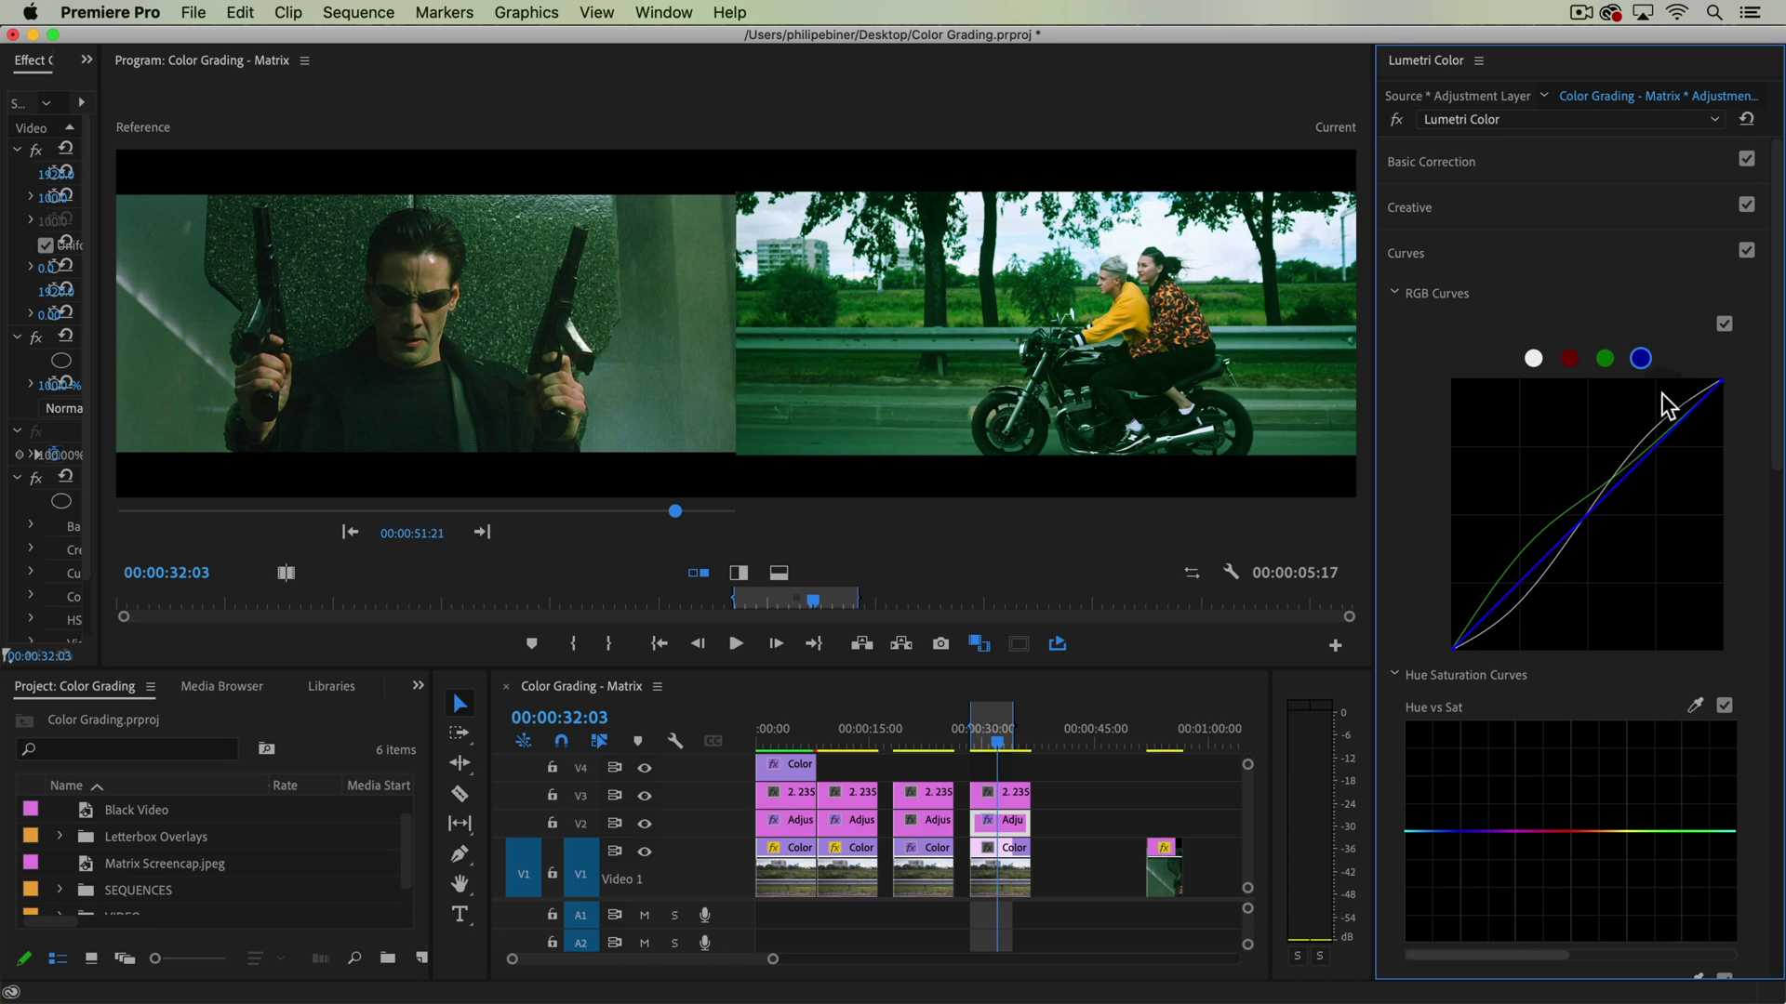
drag(1579, 524, 1581, 539)
Undo the blue curve point, then dip the Hue vs Sat curve at the sampled green tree hue.
key(super+z)
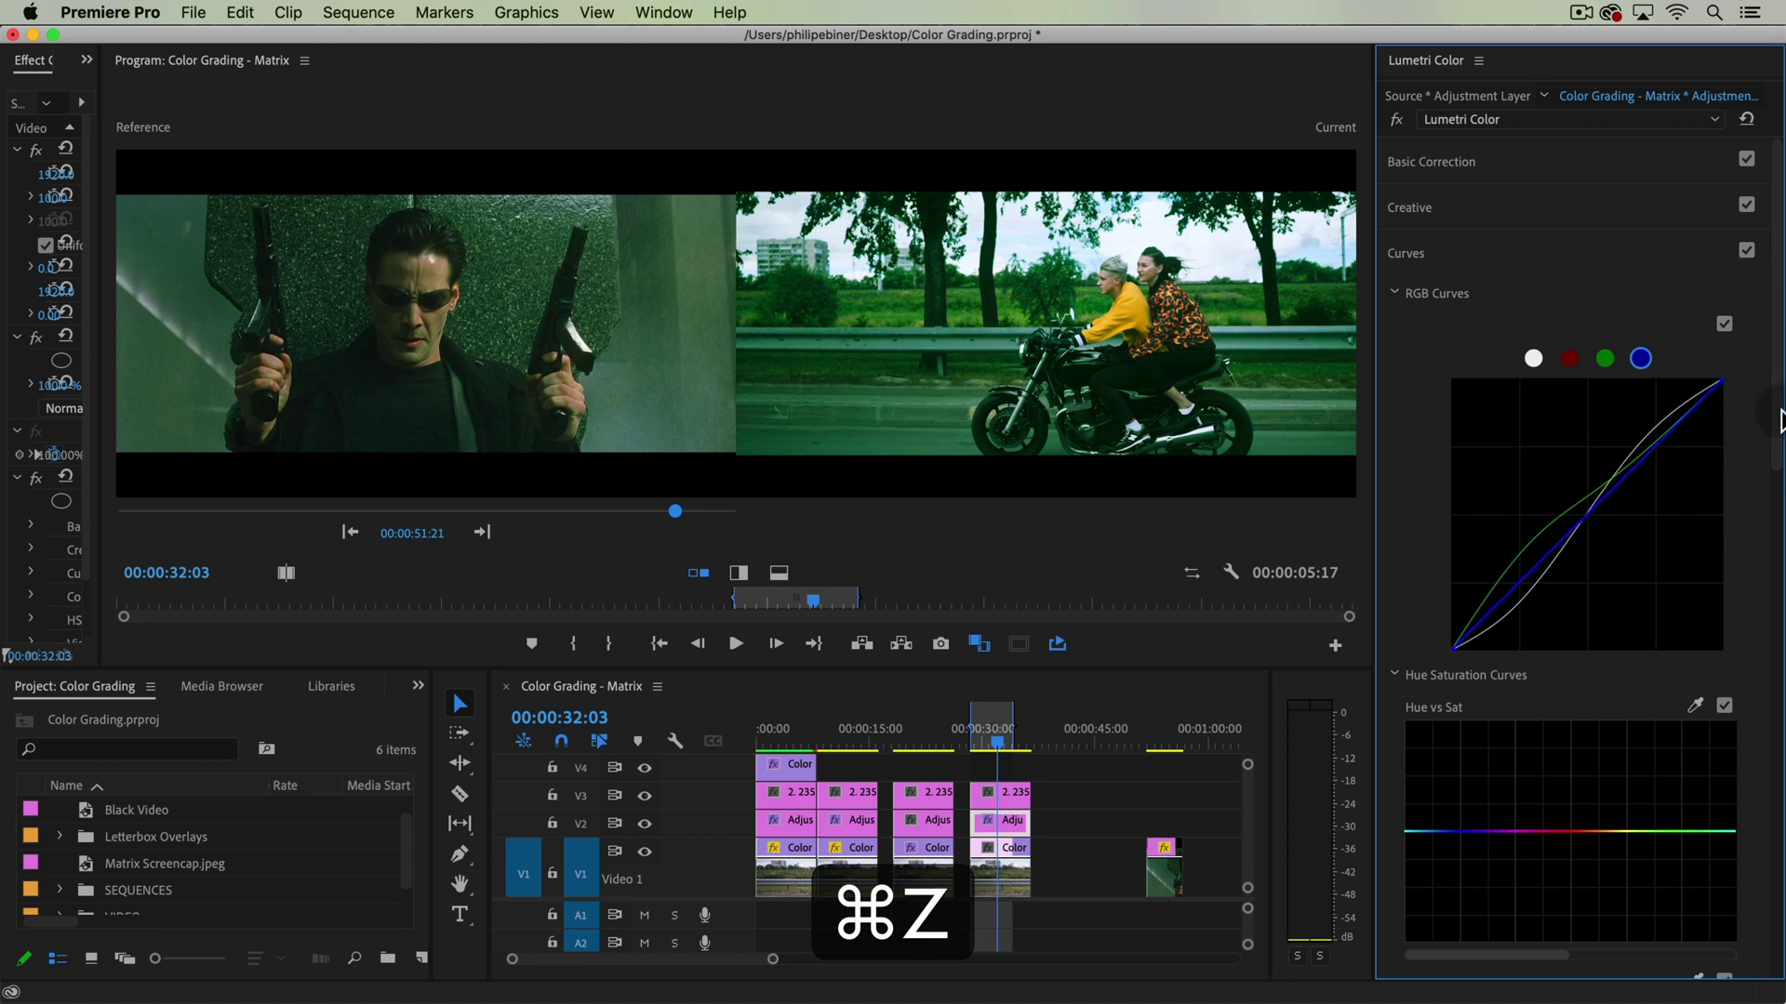
scroll(1778, 461, down, 5)
scroll(1778, 460, down, 1)
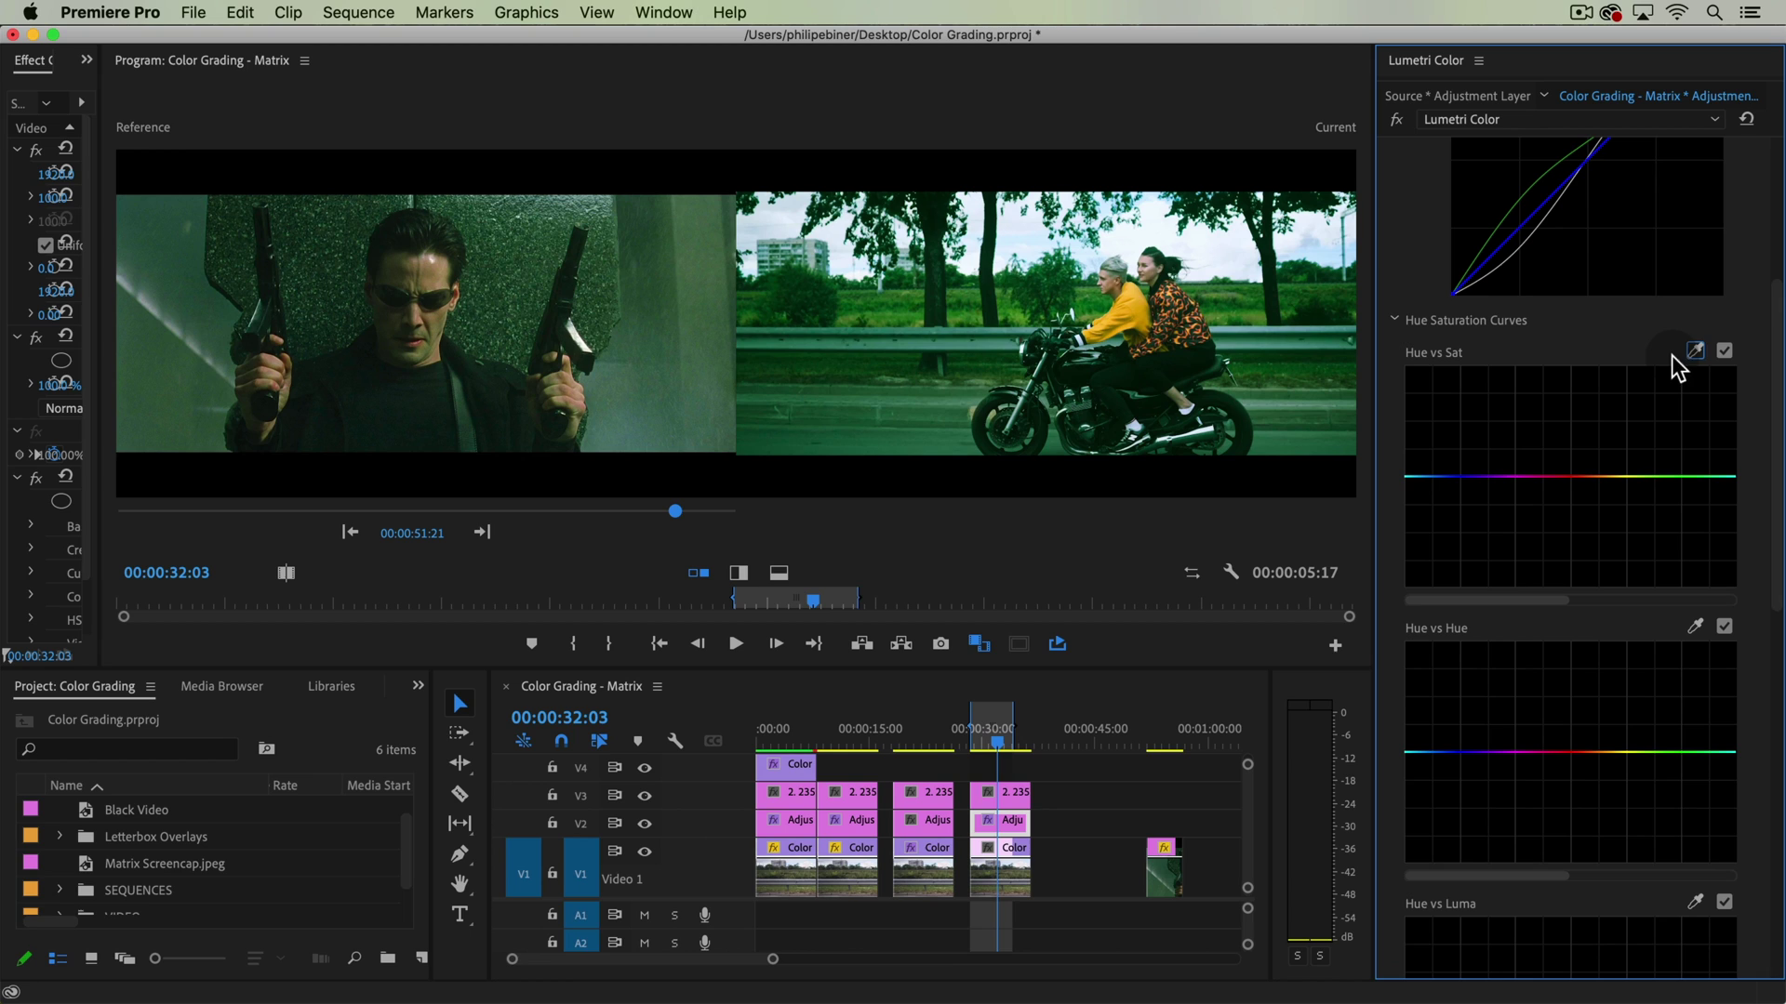
click(1693, 351)
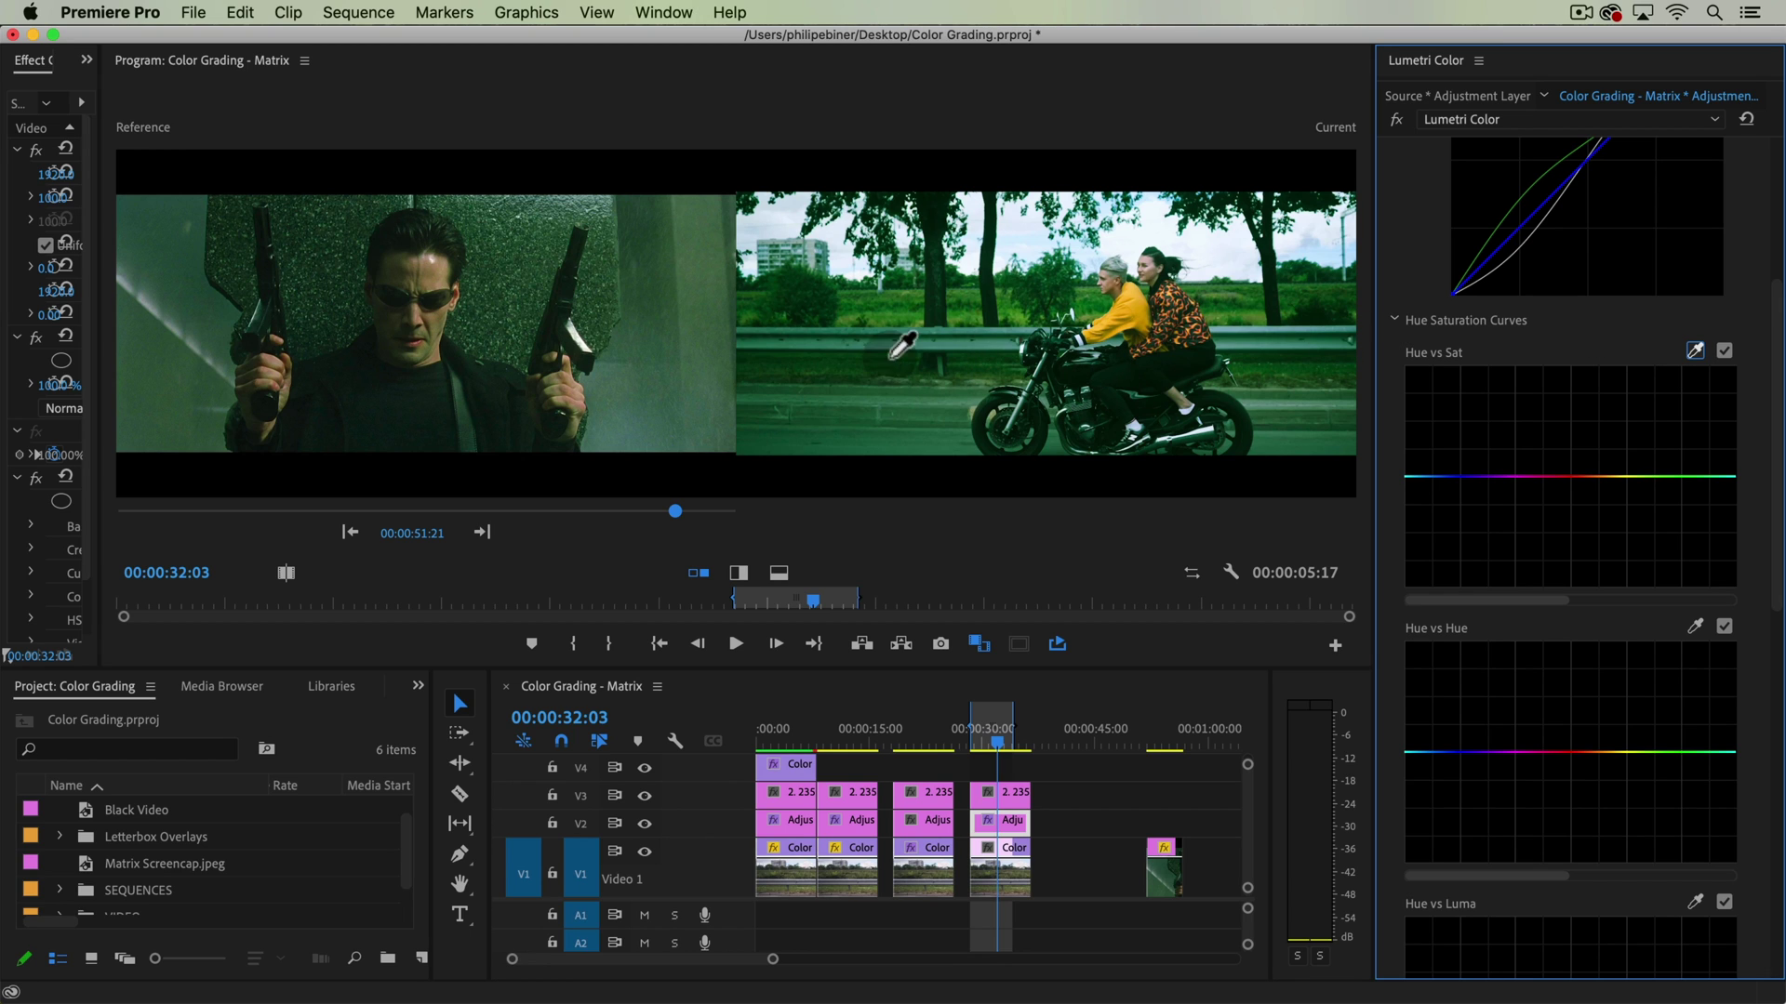
click(895, 300)
drag(1681, 476, 1707, 508)
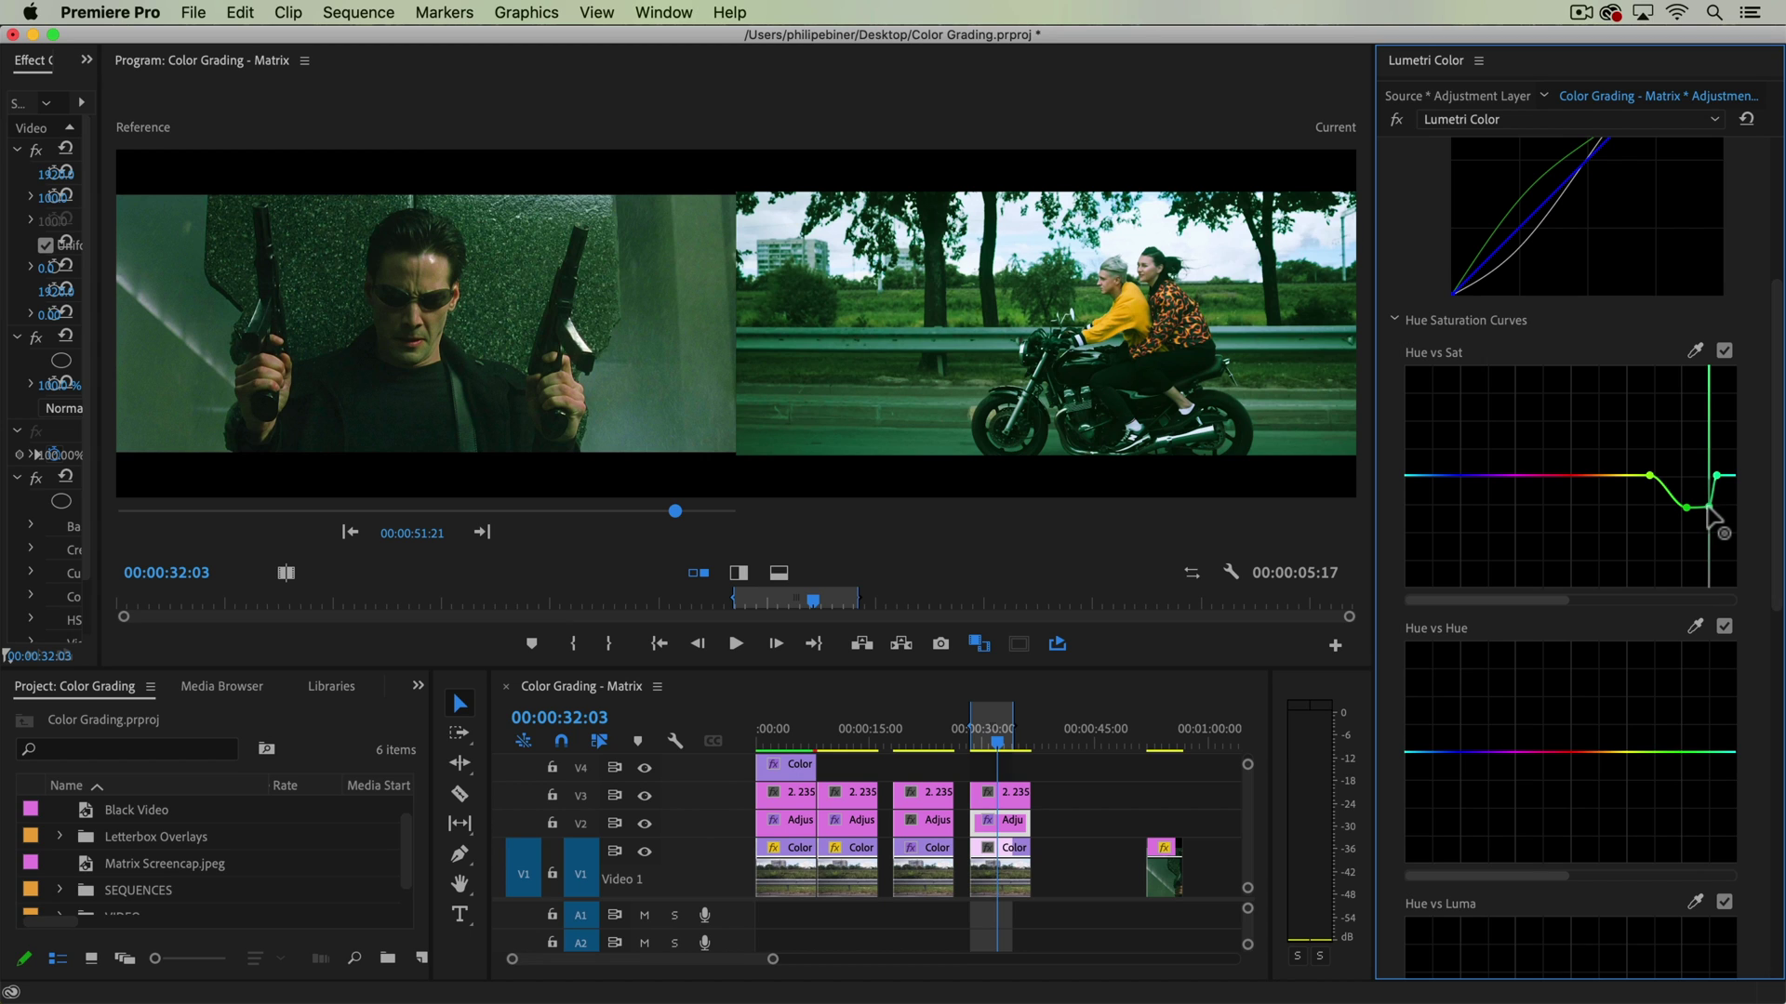
click(1693, 508)
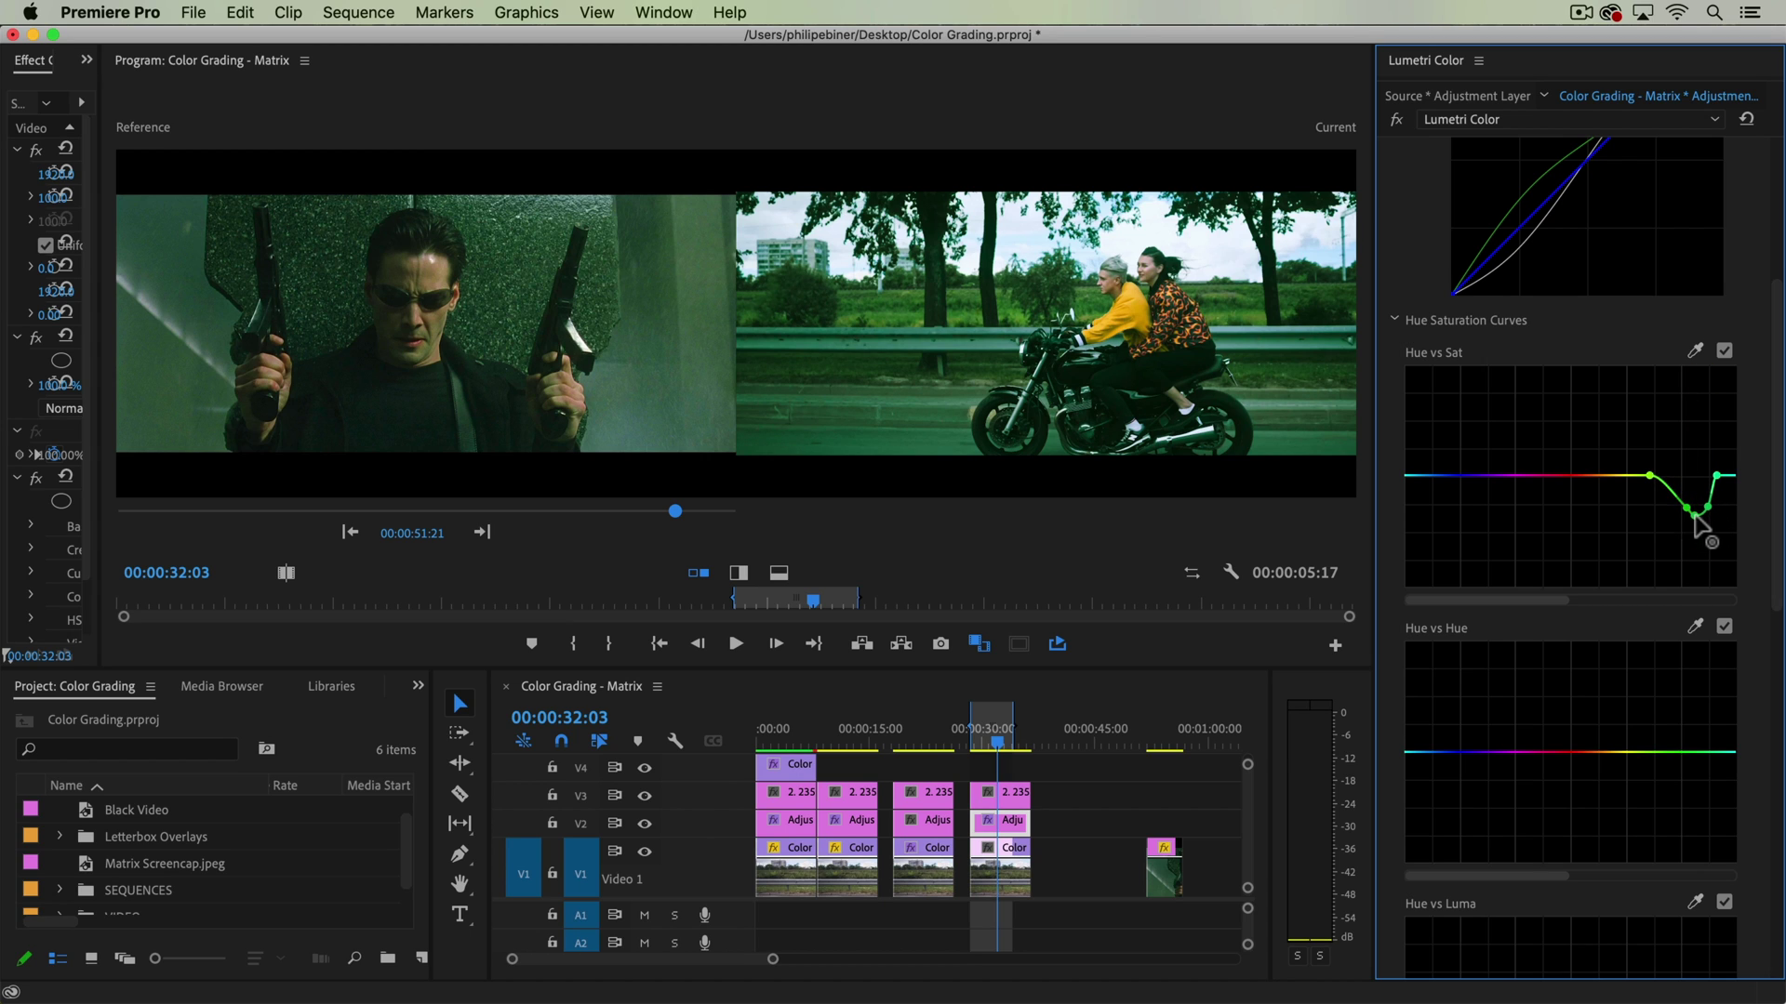
key(super+z)
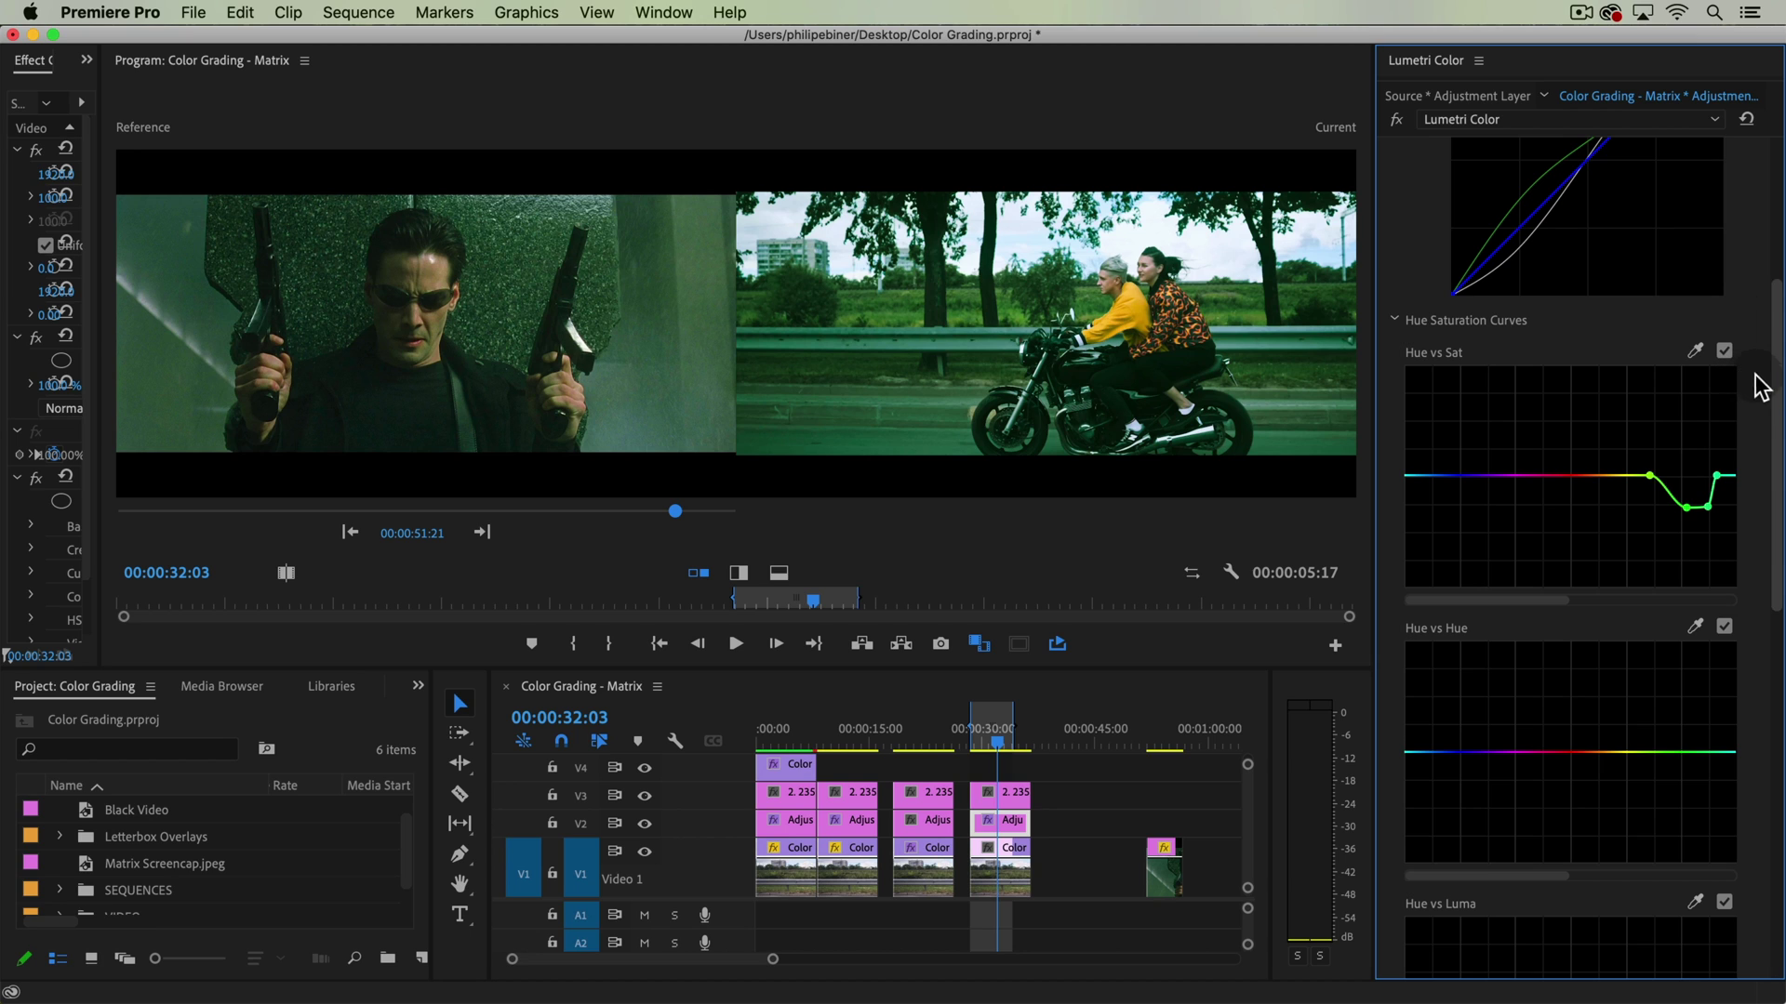
drag(1776, 367, 1778, 149)
Collapse the Curves section of the Lumetri Color panel.
click(1545, 253)
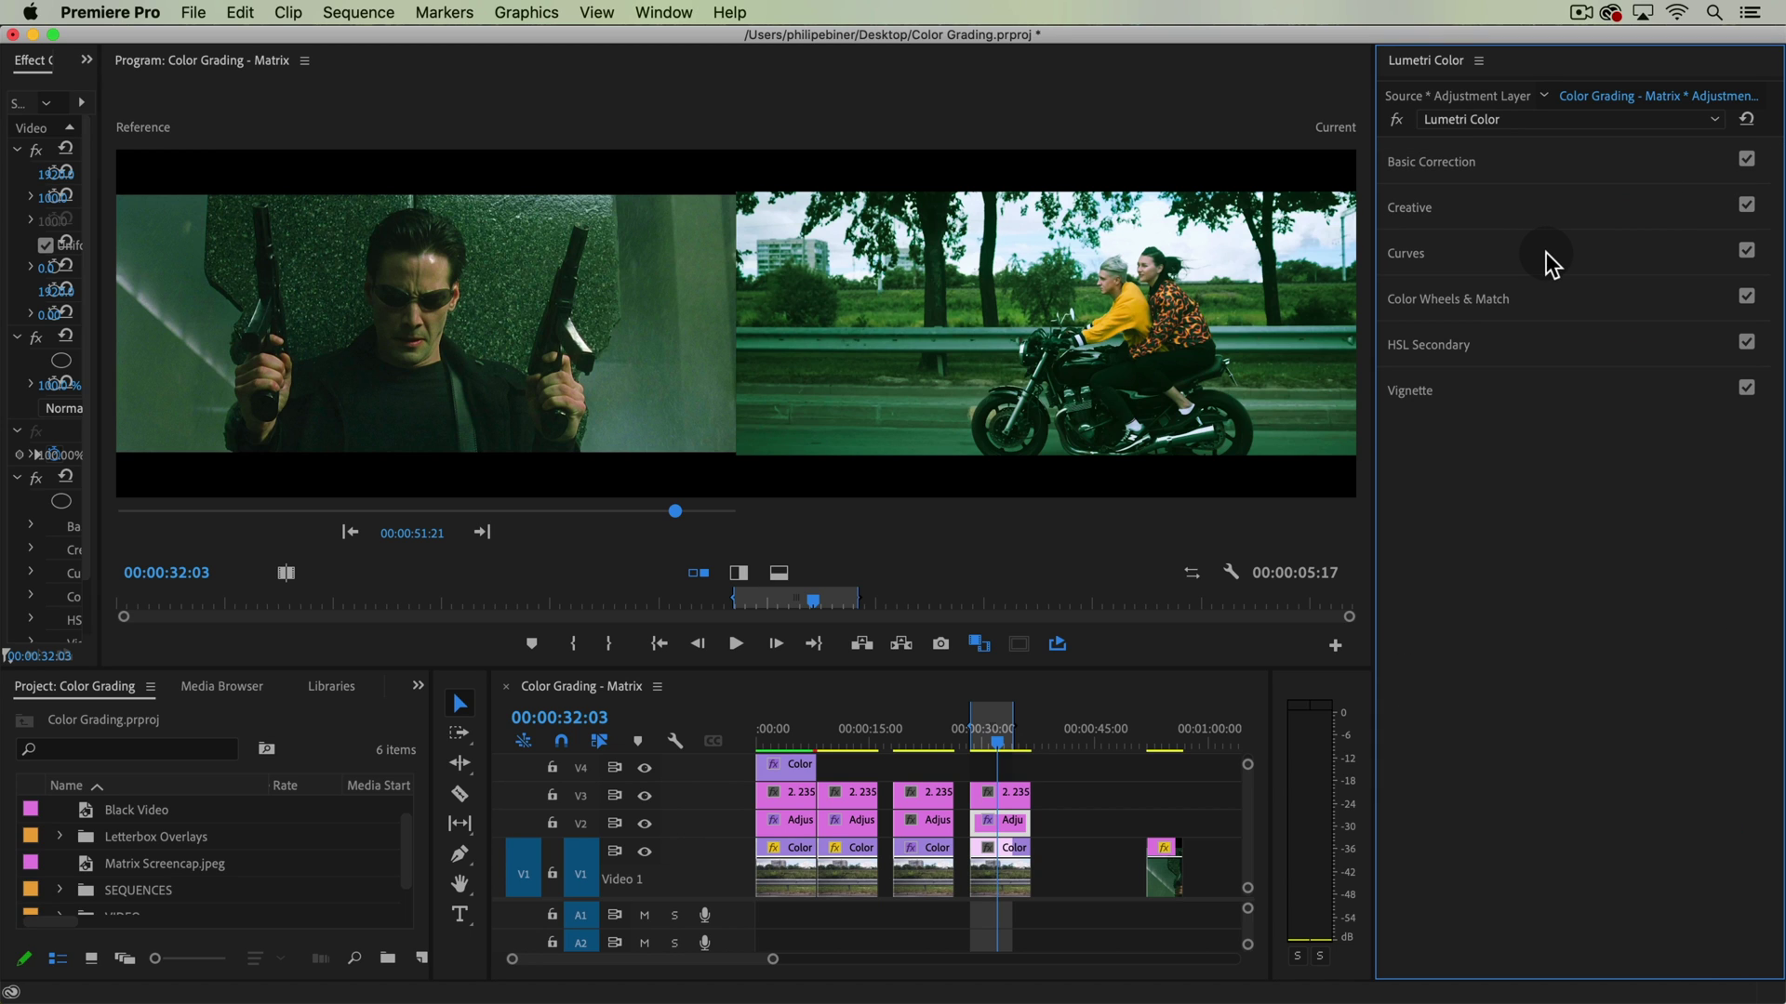